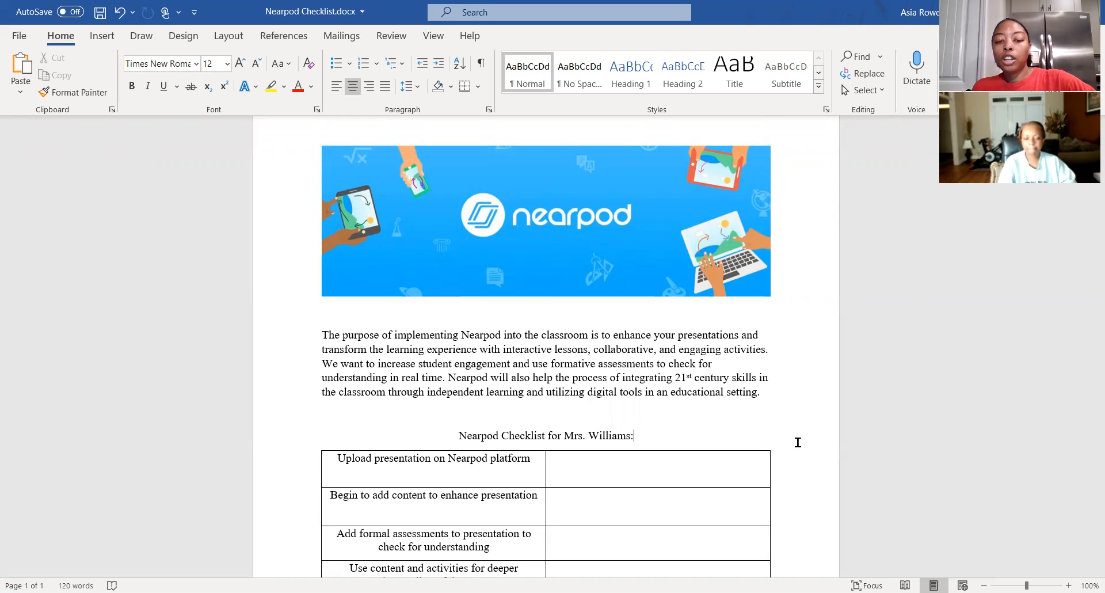
# Add the checklist item "Integrating vocabulary into Nearpod activities" in the first empty row of the Nearpod checklist table.
pyautogui.scroll(-5, 798, 442)
pyautogui.click(633, 224)
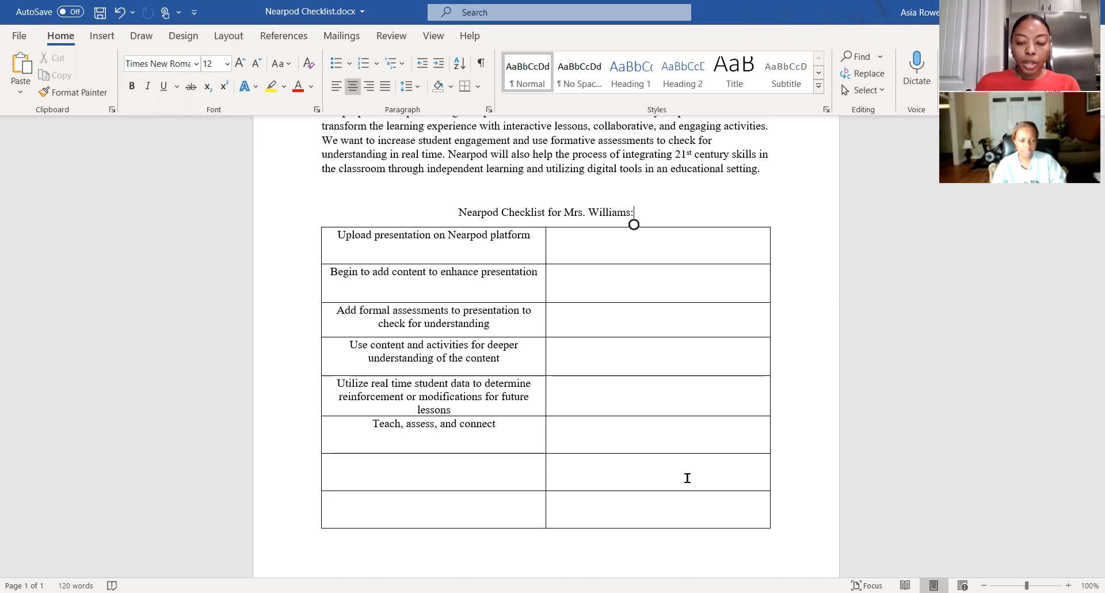
pyautogui.click(520, 465)
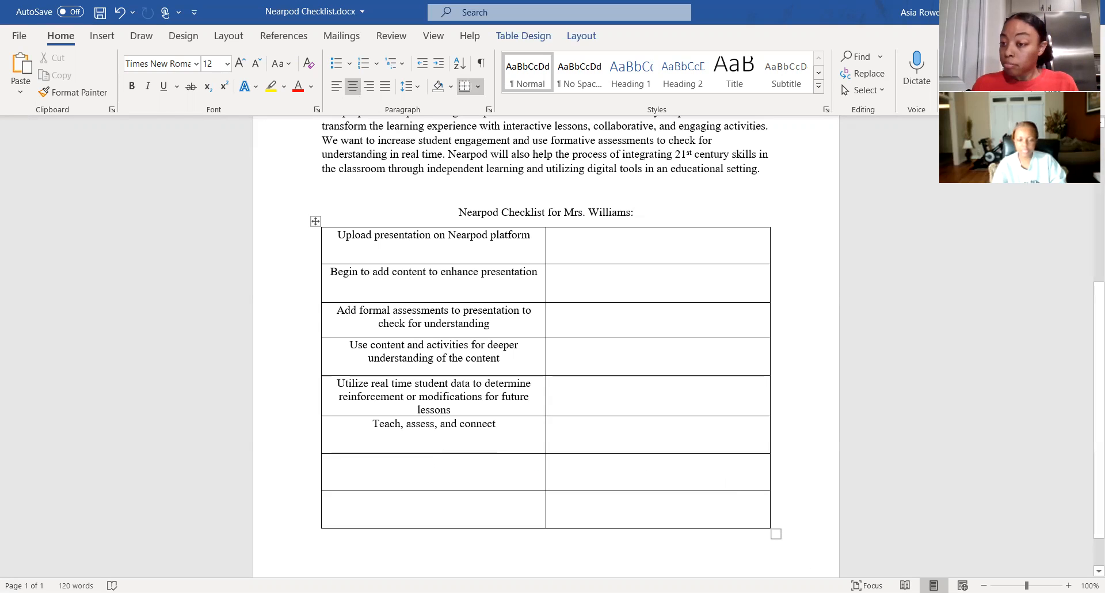
pyautogui.write('Int')
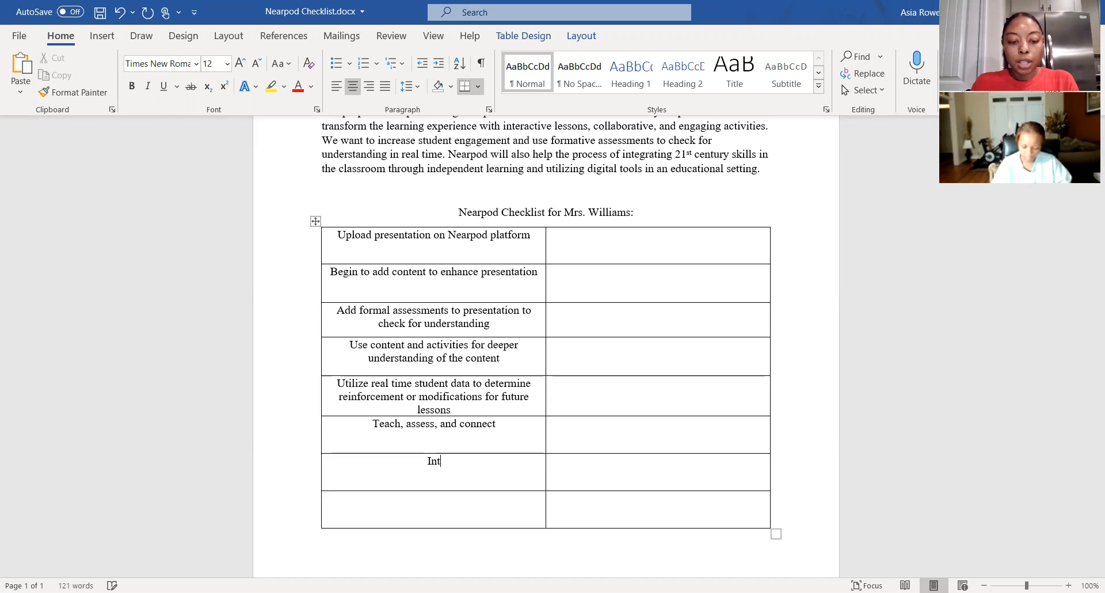
pyautogui.write('egrating ')
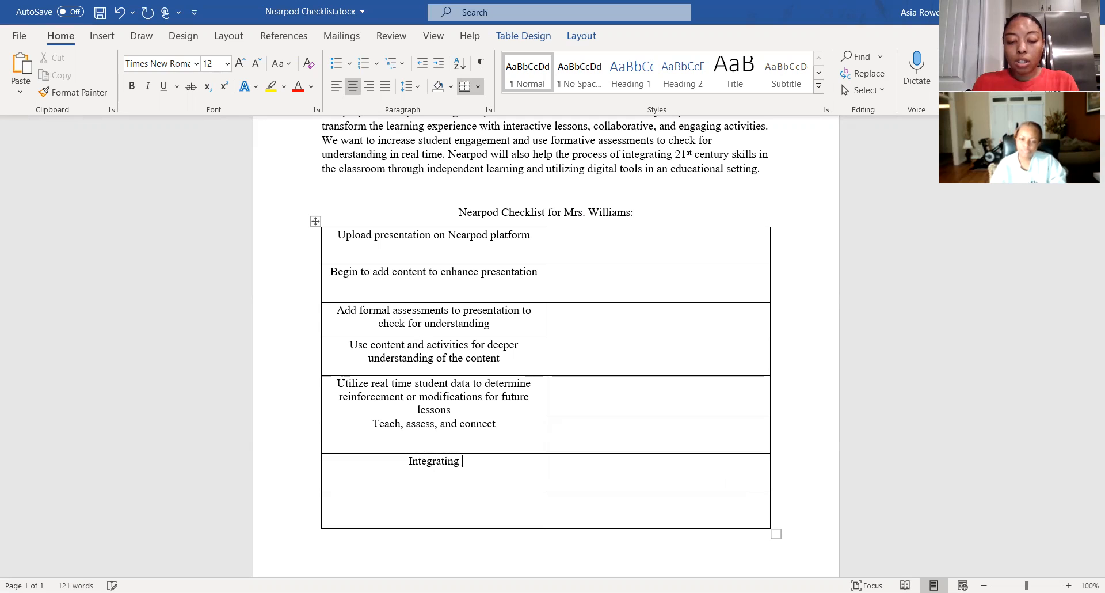
pyautogui.write('vocabulary into')
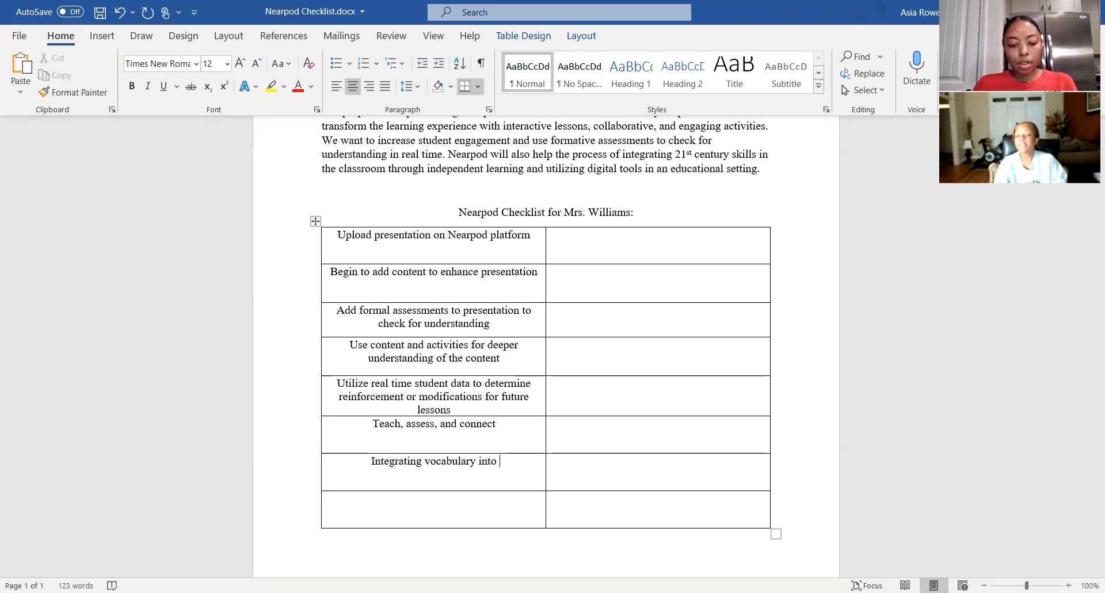
pyautogui.write('Nearpod ')
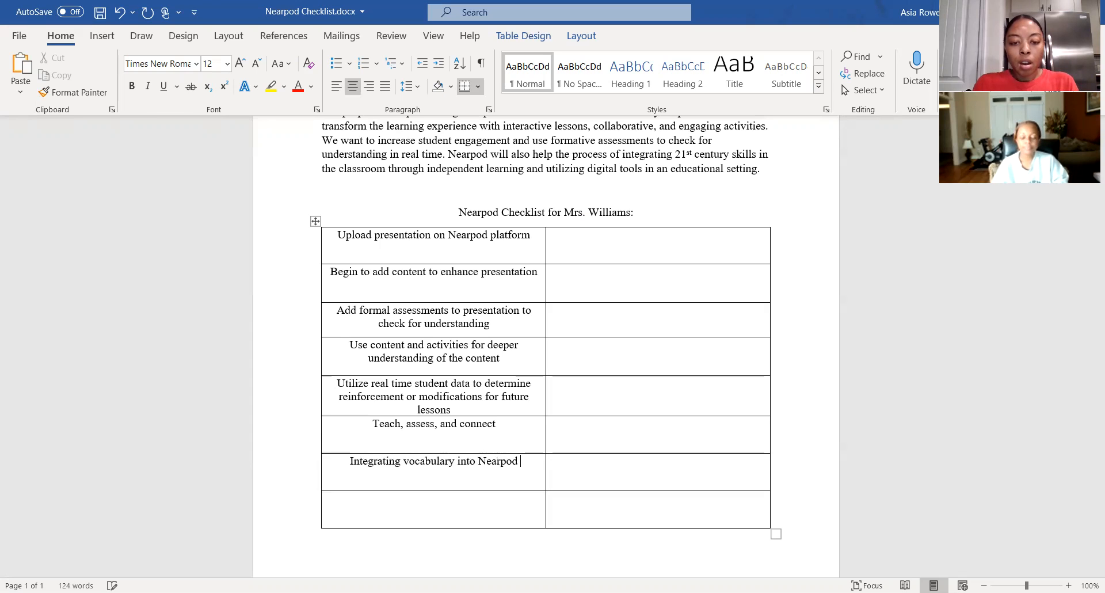
pyautogui.write('activitie')
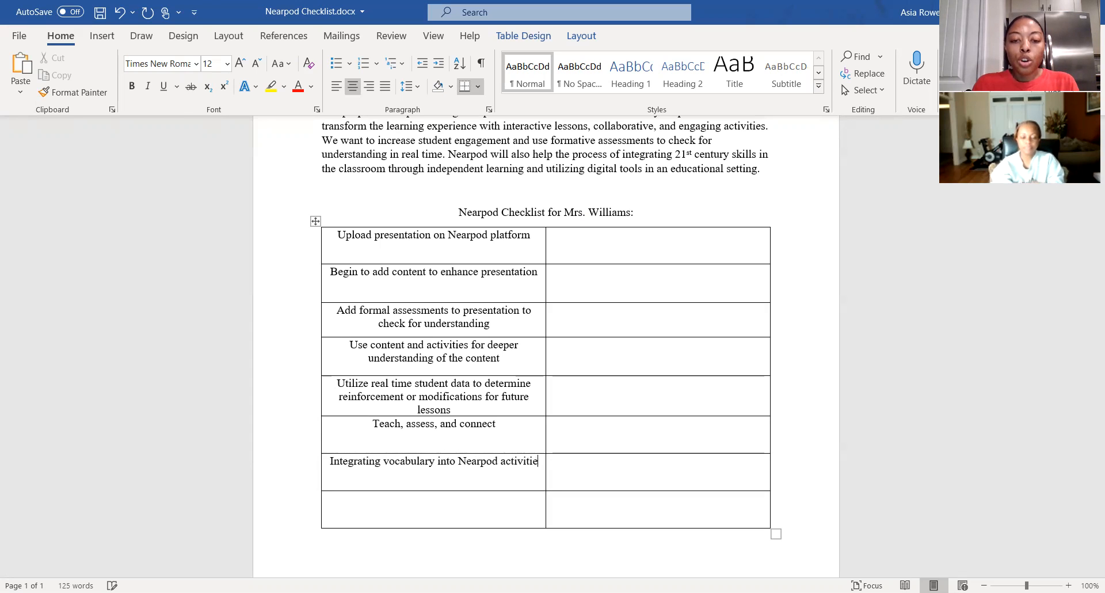
pyautogui.write('s')
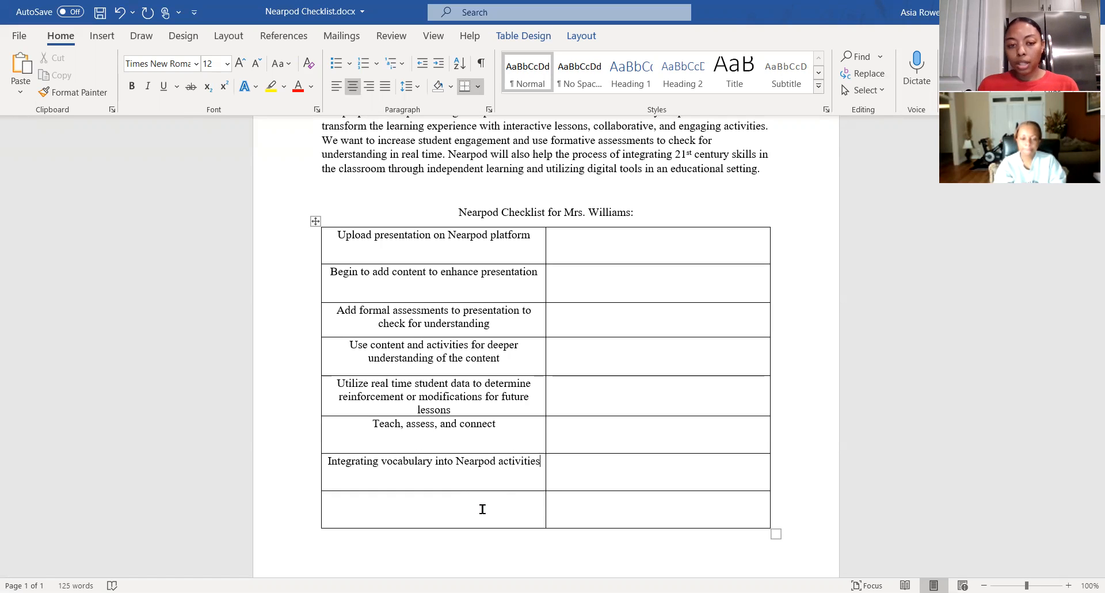
pyautogui.click(482, 509)
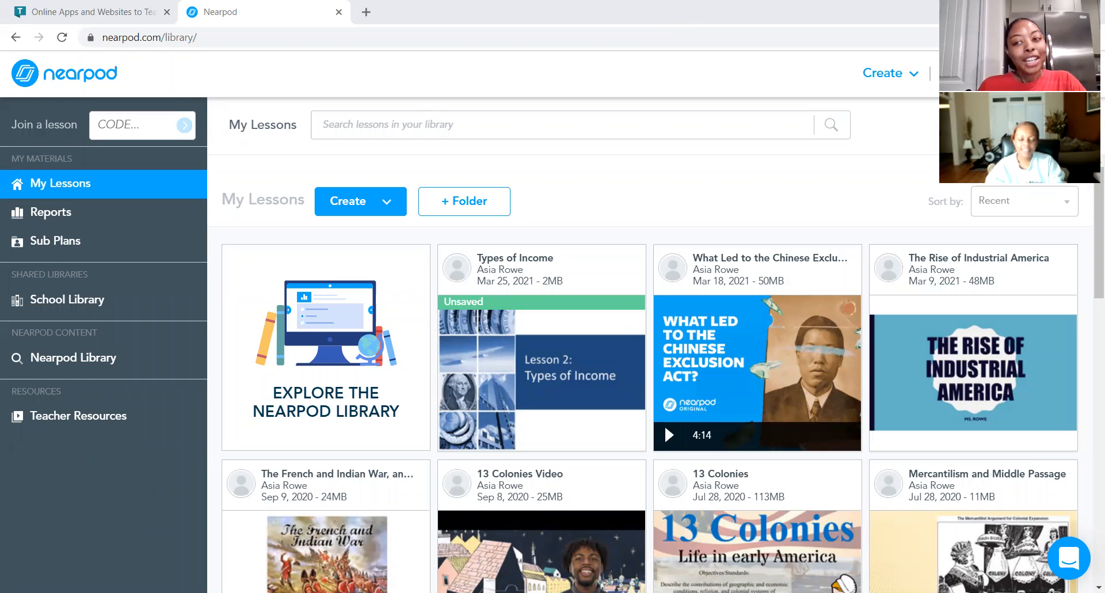
# Switch to Nearpod in the browser and open the Types of Income lesson for editing.
pyautogui.moveTo(1089, 212)
pyautogui.mouseDown()
pyautogui.moveTo(1089, 431)
pyautogui.moveTo(1089, 209)
pyautogui.mouseUp()
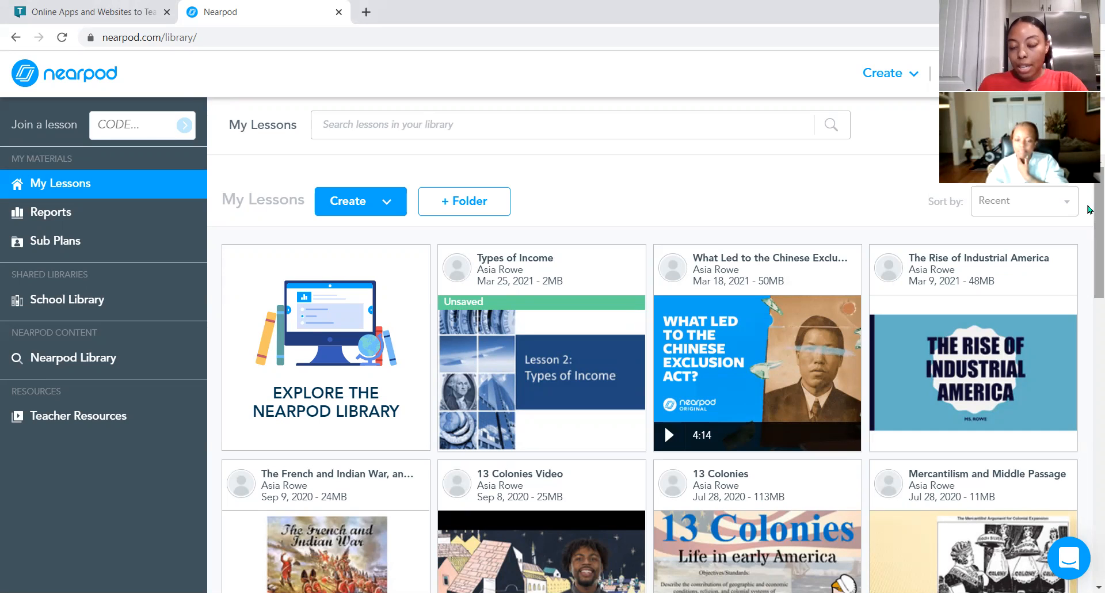
pyautogui.moveTo(554, 329)
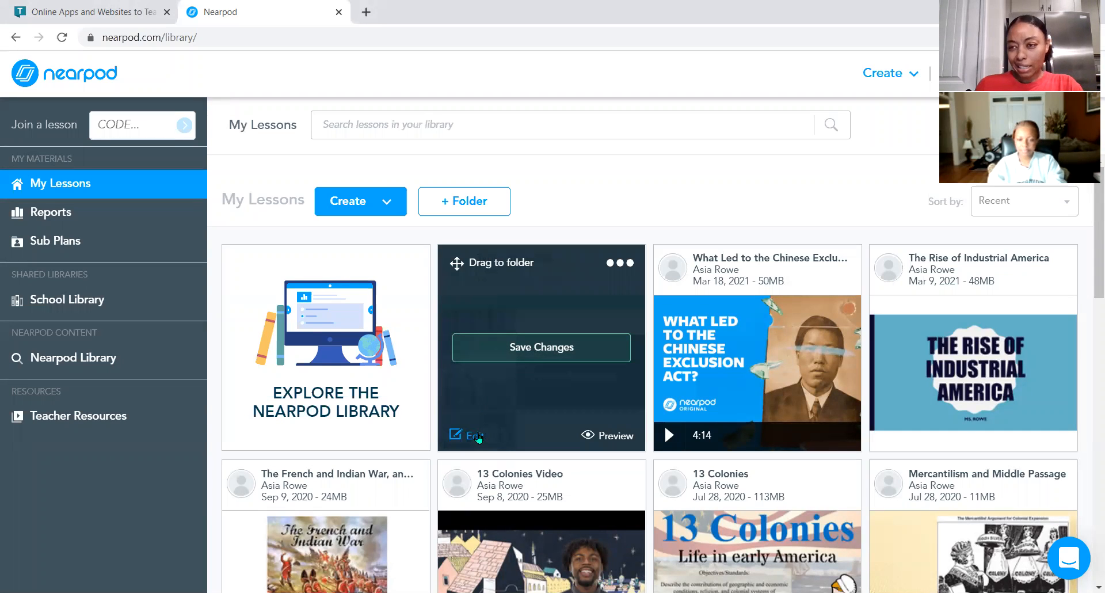
pyautogui.click(474, 436)
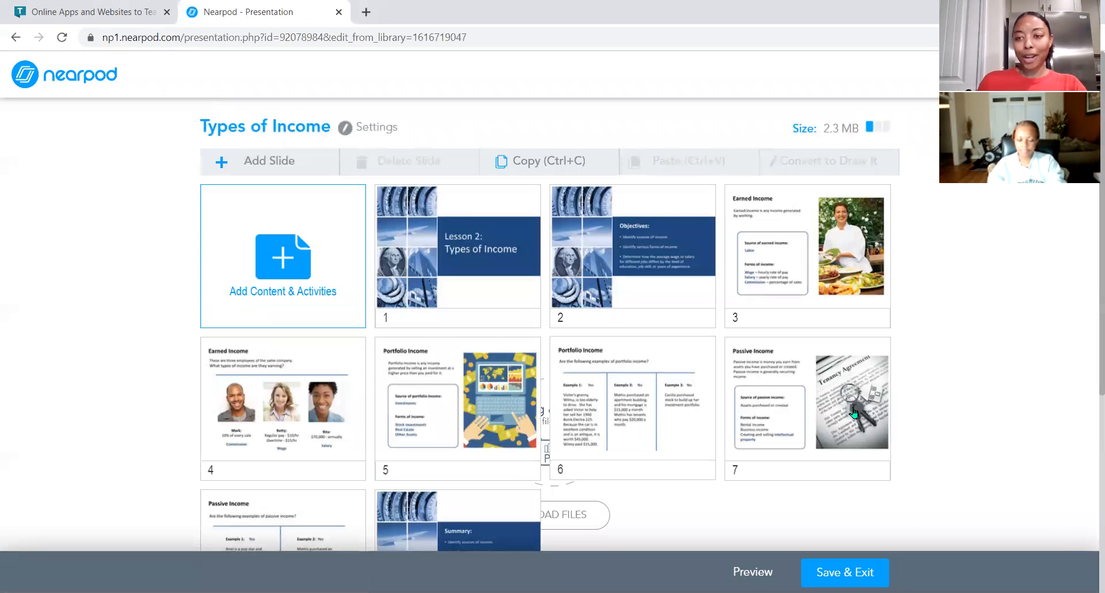
pyautogui.scroll(-5, 1001, 413)
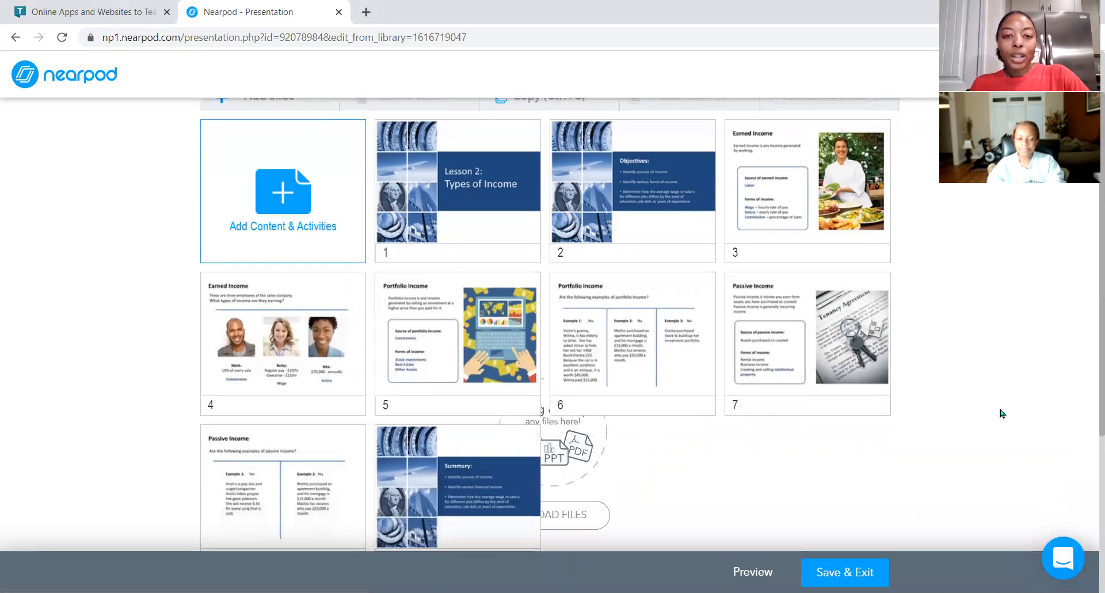
pyautogui.scroll(3, 1001, 412)
pyautogui.scroll(3, 1002, 413)
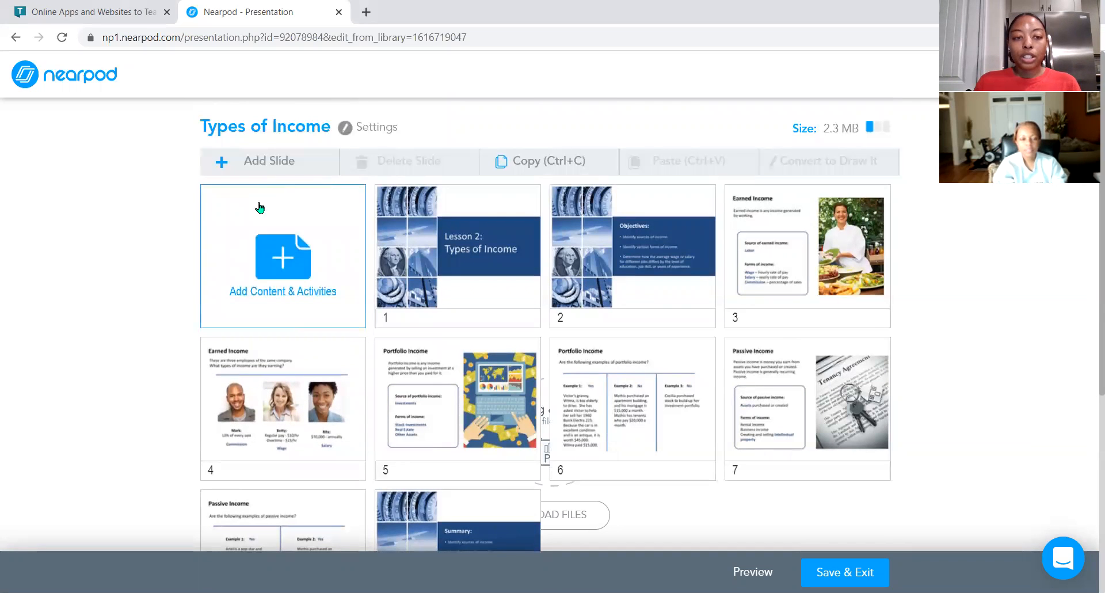
# Add a Matching Pairs activity to the lesson from the content and activities options.
pyautogui.click(292, 301)
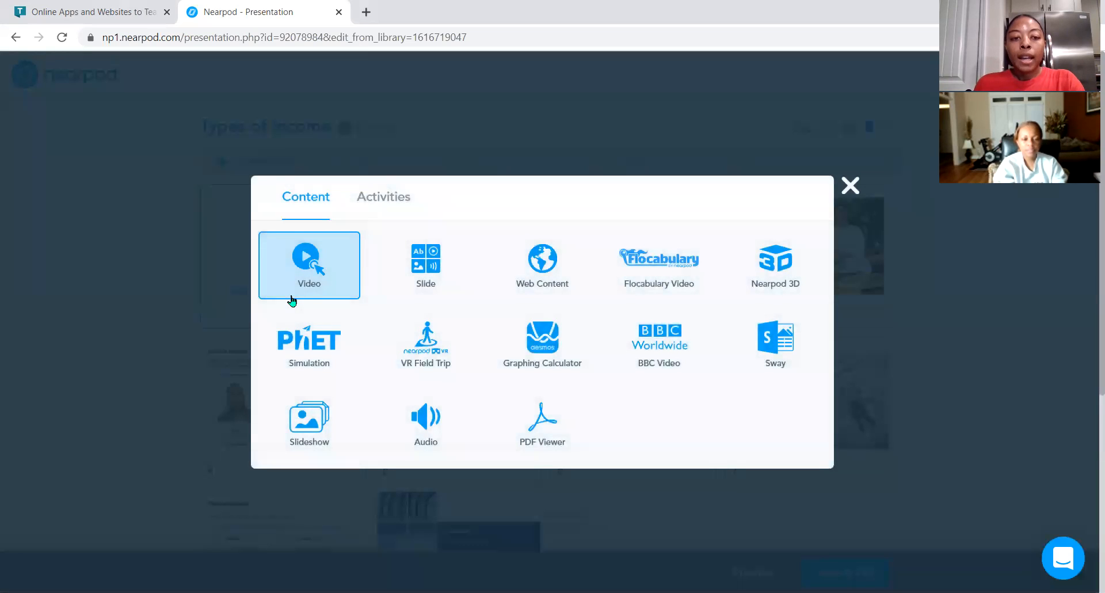
pyautogui.click(378, 203)
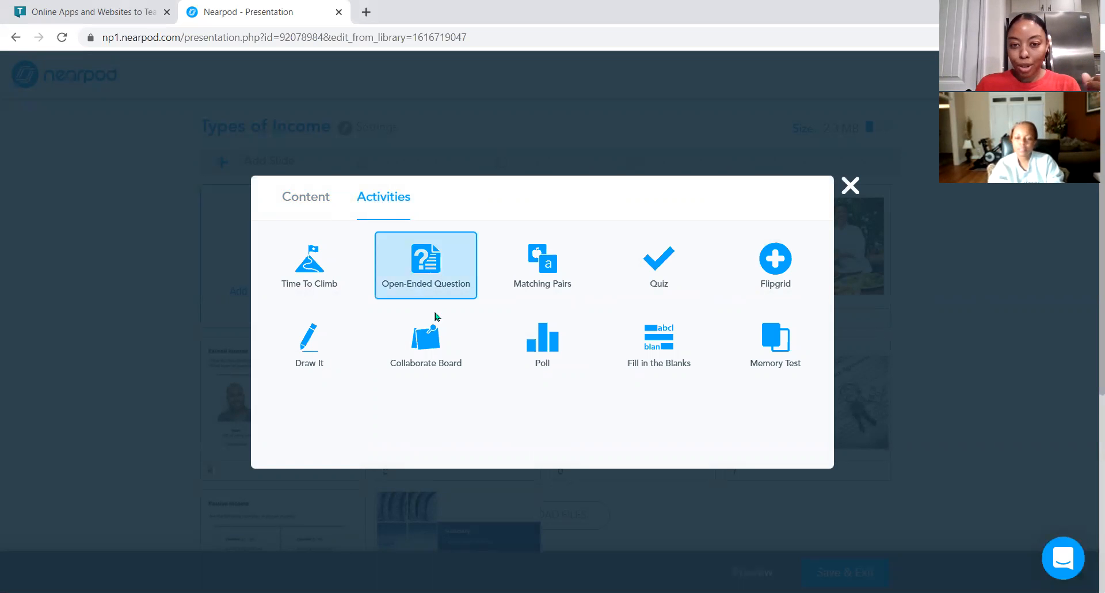
pyautogui.click(541, 272)
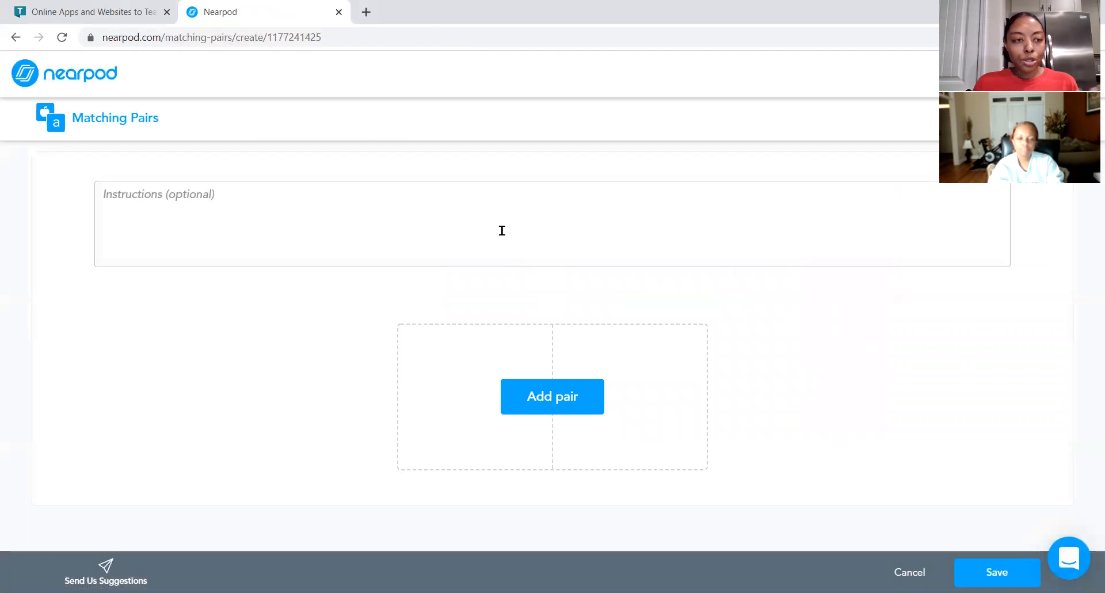
# Create the first matching pair and enter "Salary" as its first card.
pyautogui.click(545, 401)
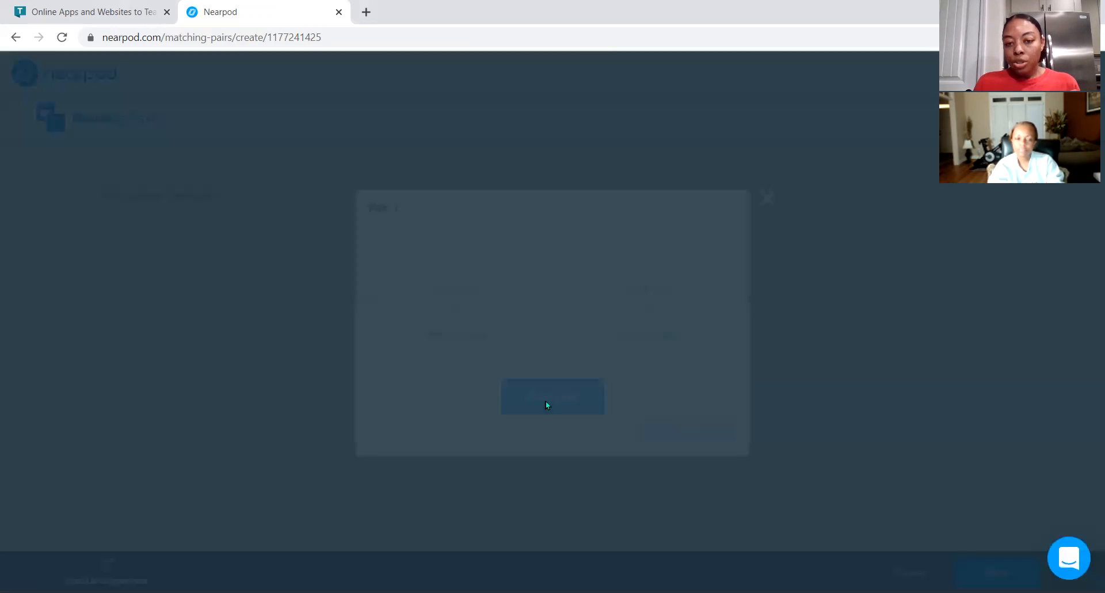
pyautogui.click(463, 280)
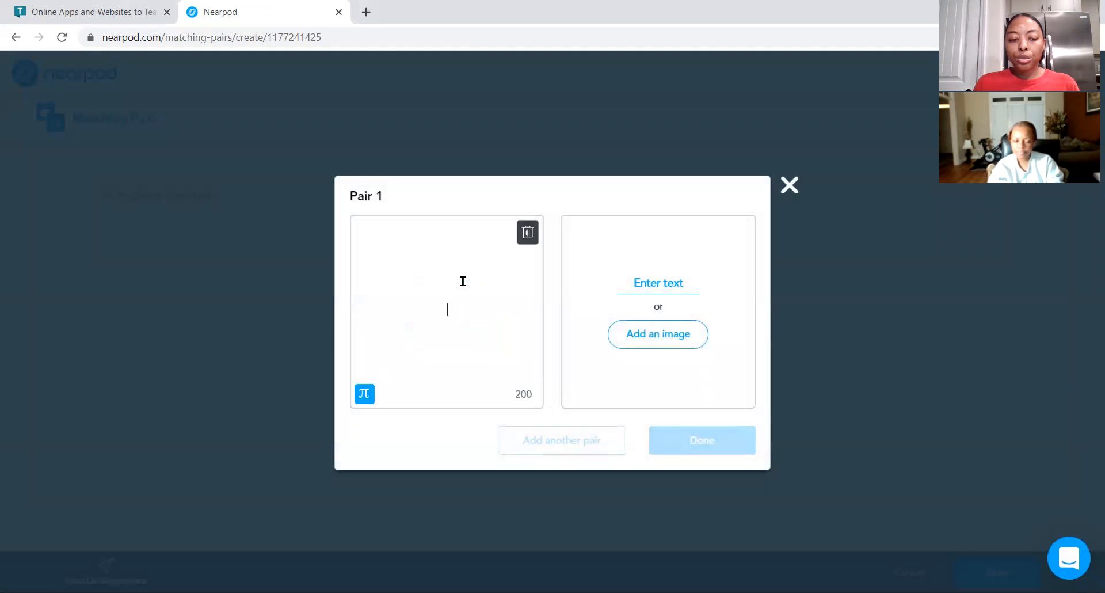
pyautogui.write('Salary')
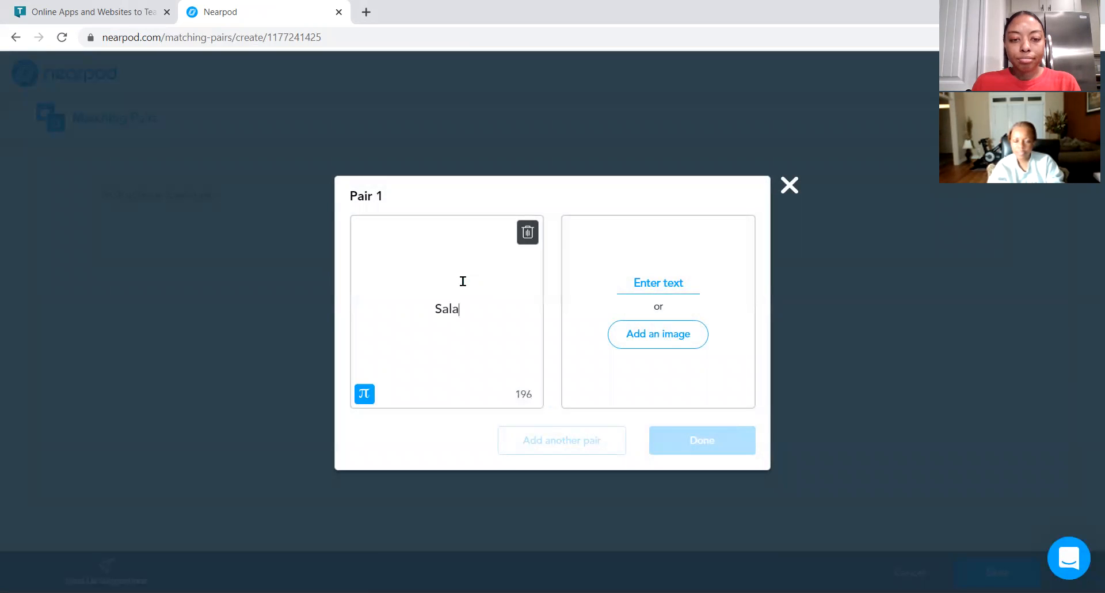
# Enter a matching card saying a person makes $50,000 a year as manager at Walmart, then finish the pair.
pyautogui.click(632, 280)
pyautogui.write('Aj')
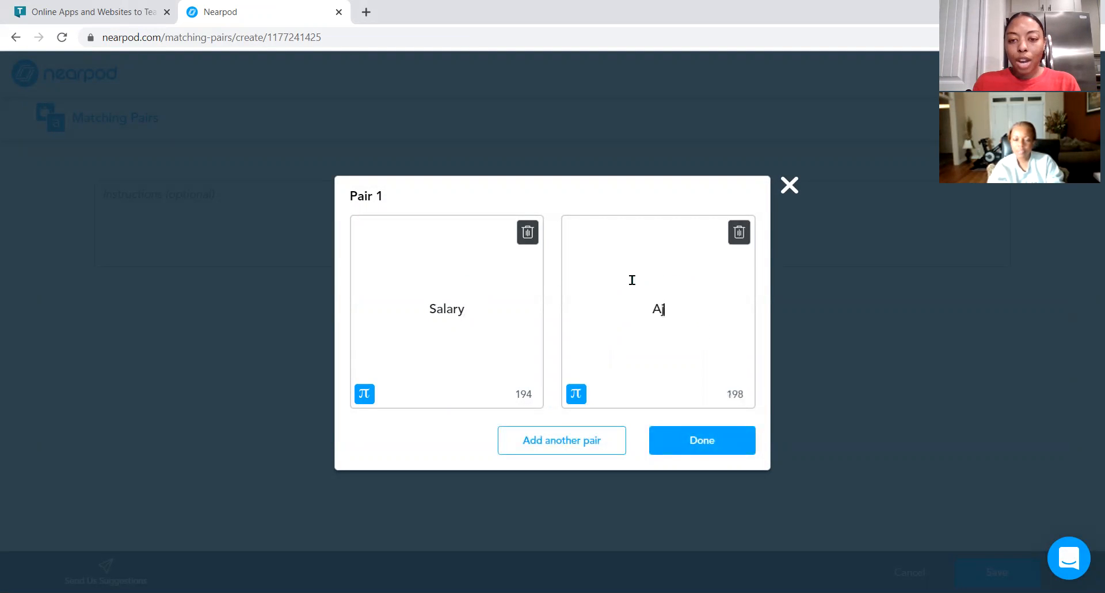
pyautogui.press('BackSpace')
pyautogui.write('nja')
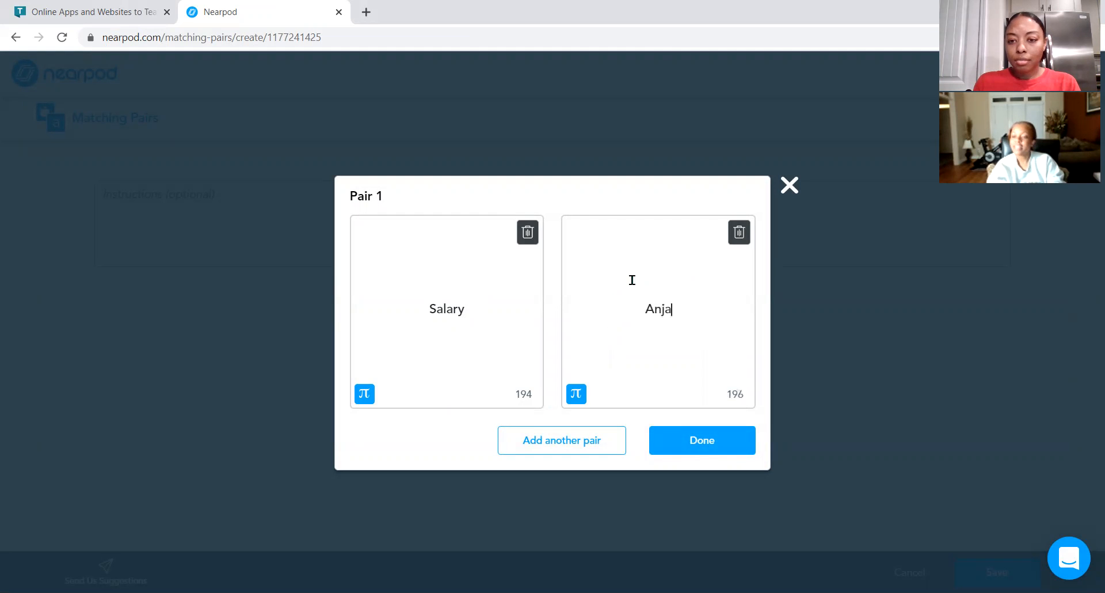
pyautogui.write('na makes ')
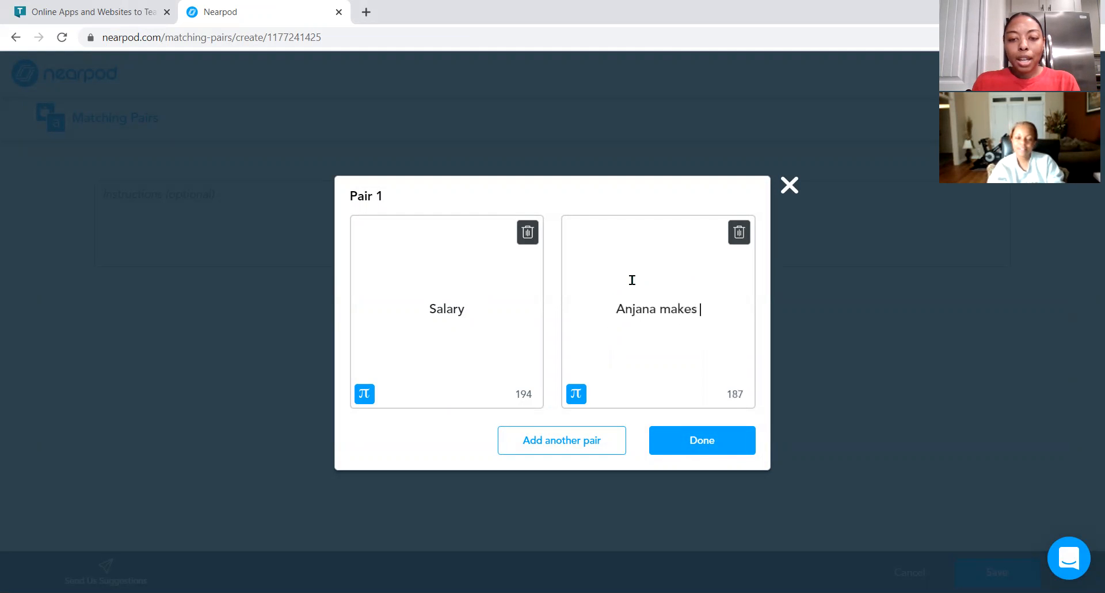
pyautogui.write('$50')
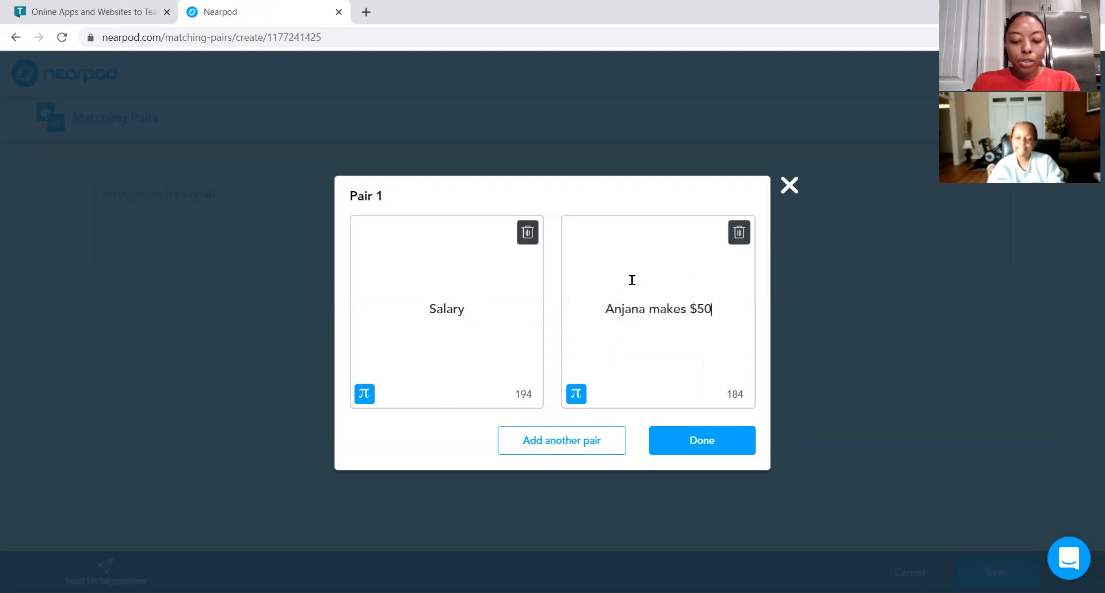
pyautogui.write(',000 a ')
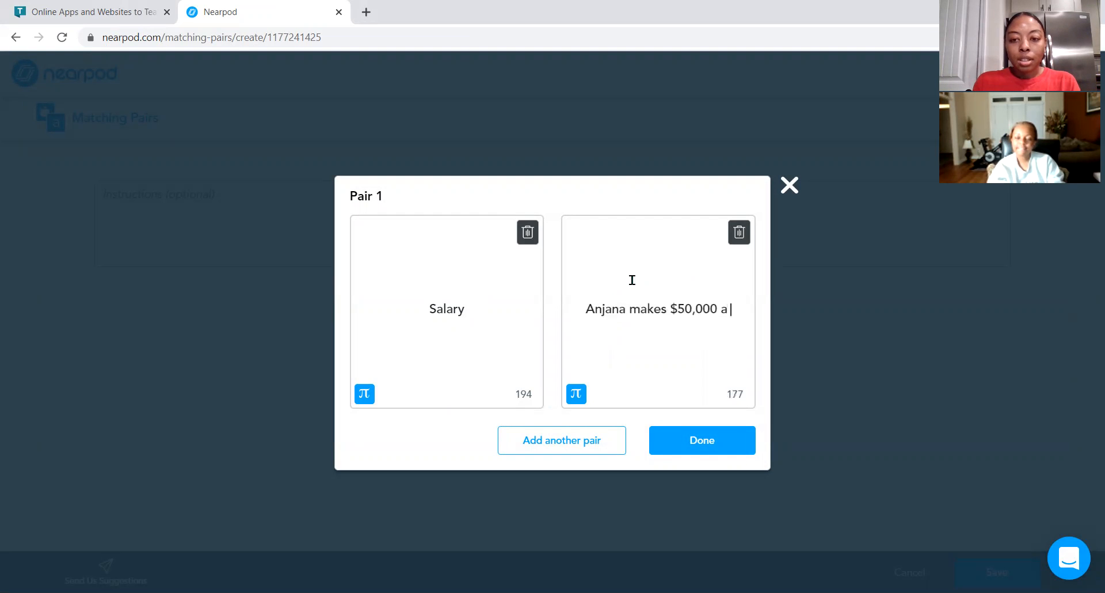
pyautogui.write('year as ')
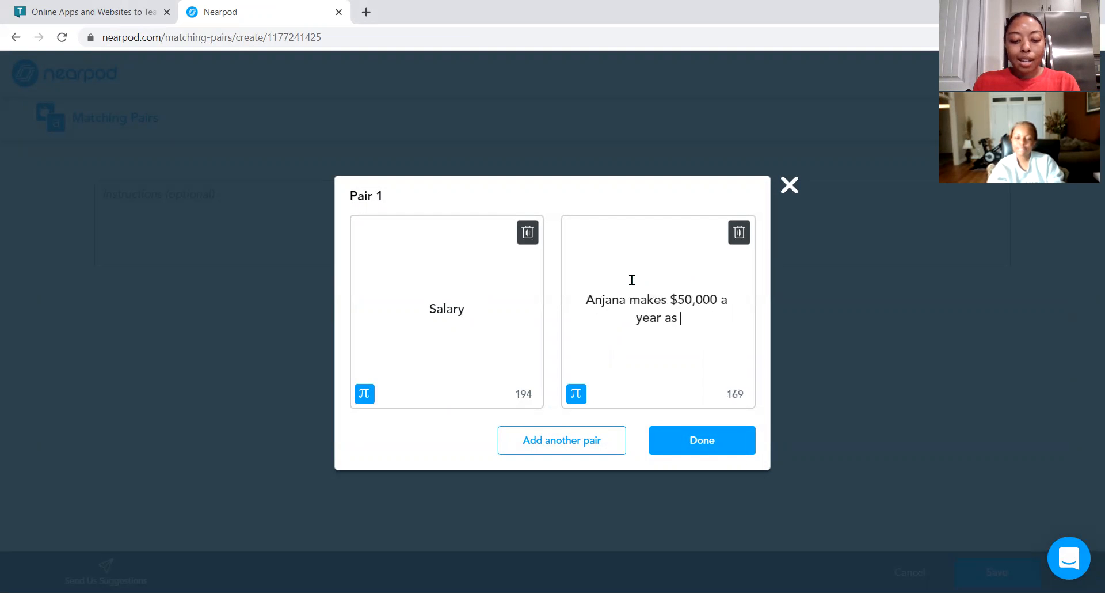
pyautogui.write('manager at Walmo')
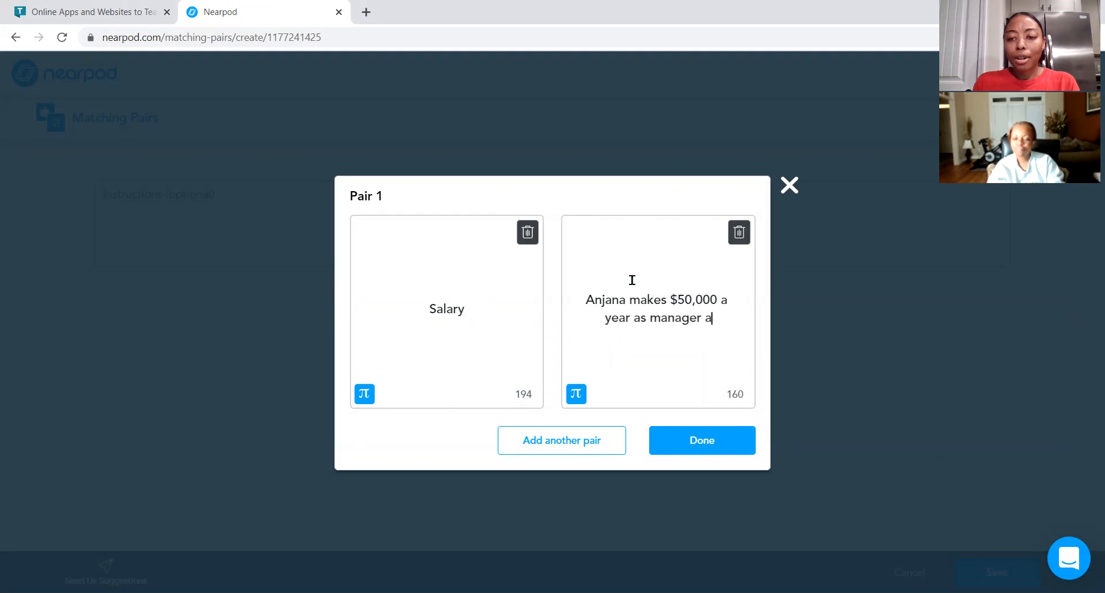
pyautogui.press('BackSpace')
pyautogui.write('art')
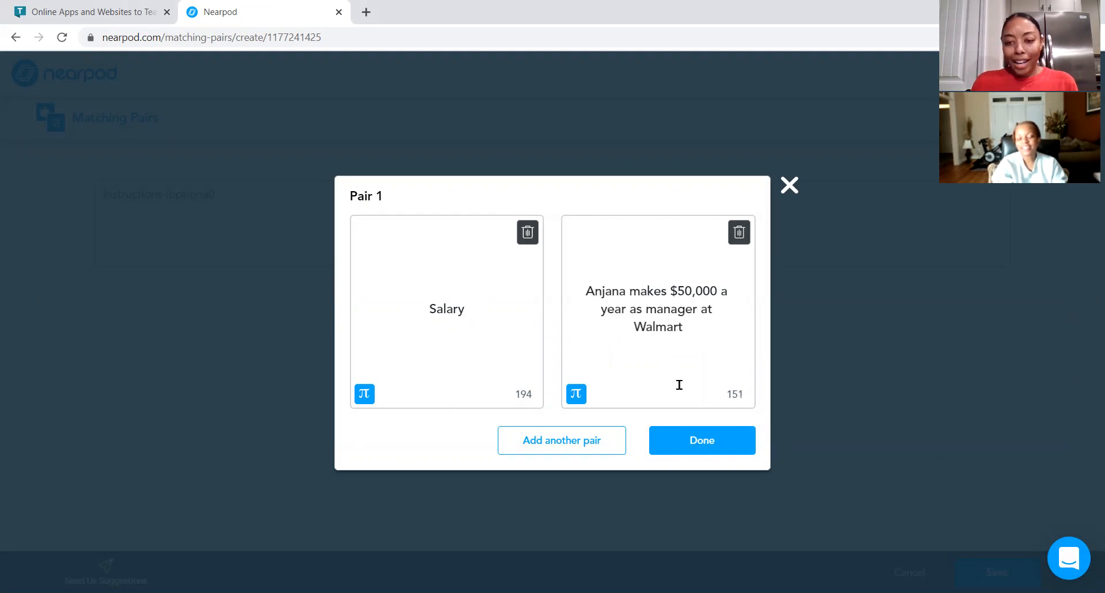
pyautogui.click(695, 439)
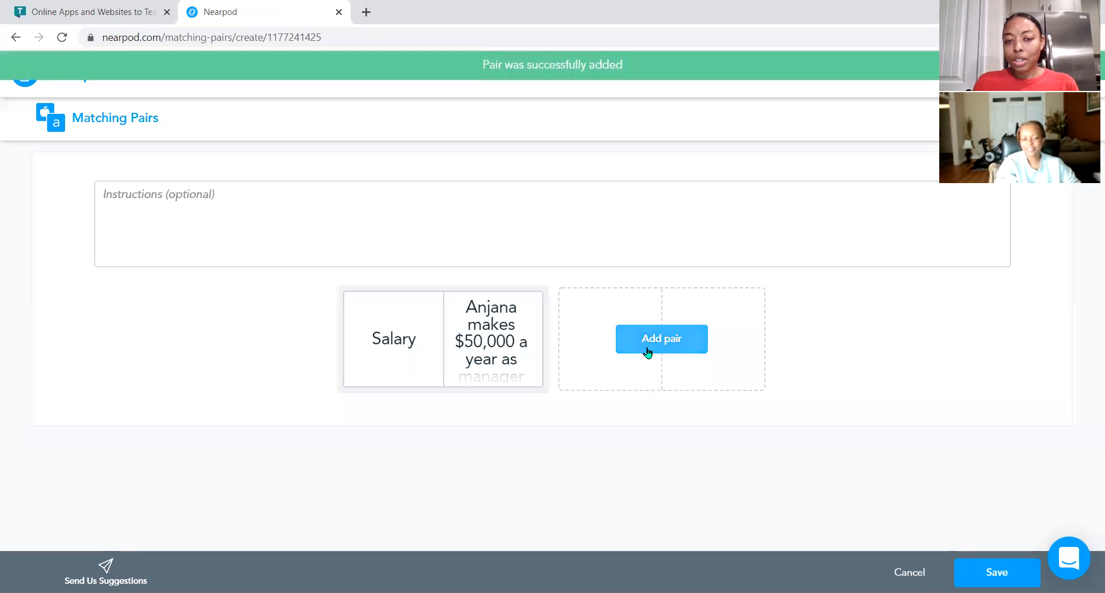
# Add a second matching pair with "Wage" as its first card.
pyautogui.click(648, 345)
pyautogui.click(473, 282)
pyautogui.write('Wage')
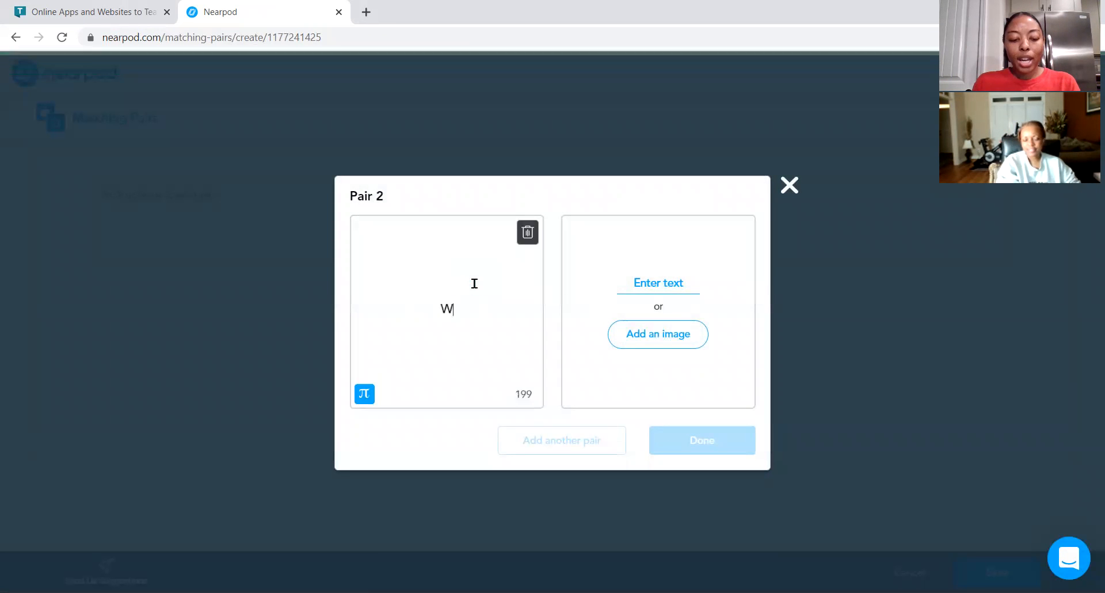
# Enter a matching card saying a person makes $15 working at FedEx, then finish the second pair.
pyautogui.click(642, 280)
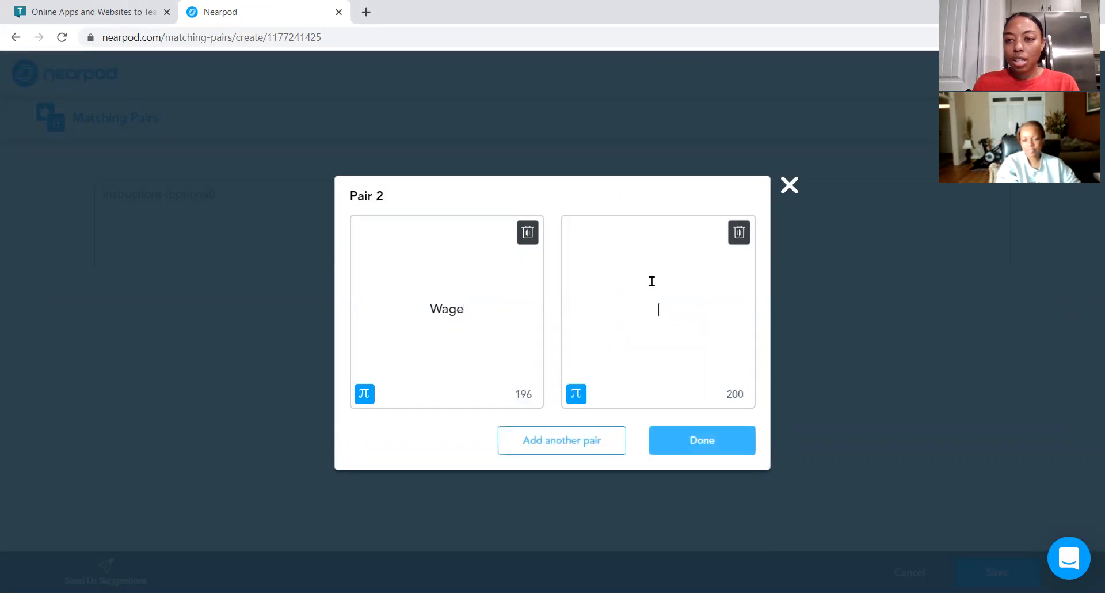
pyautogui.write('Iesha m')
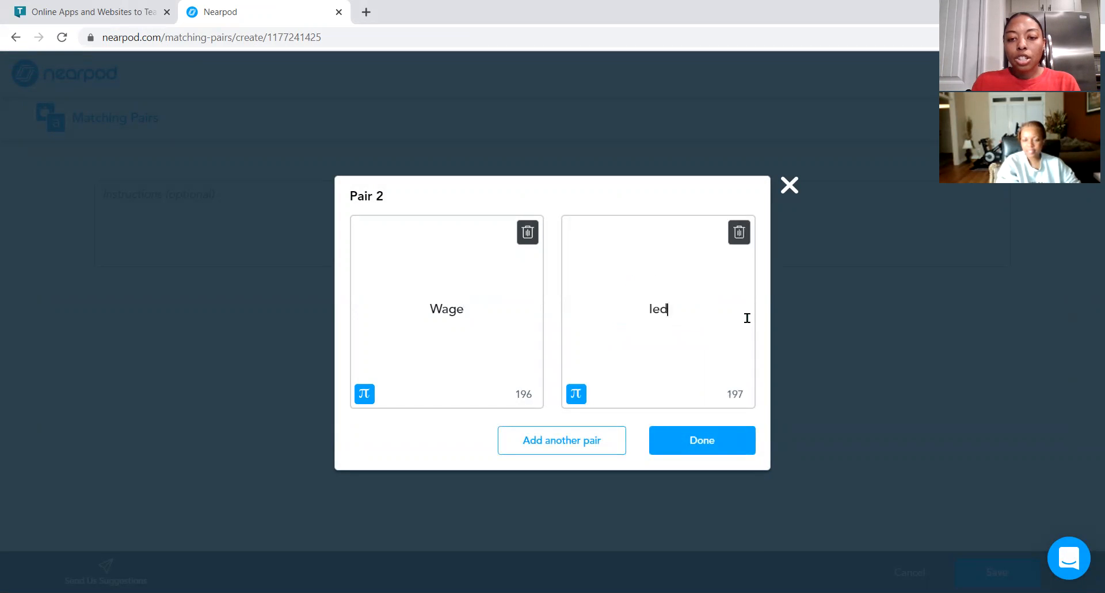
pyautogui.write('akes ')
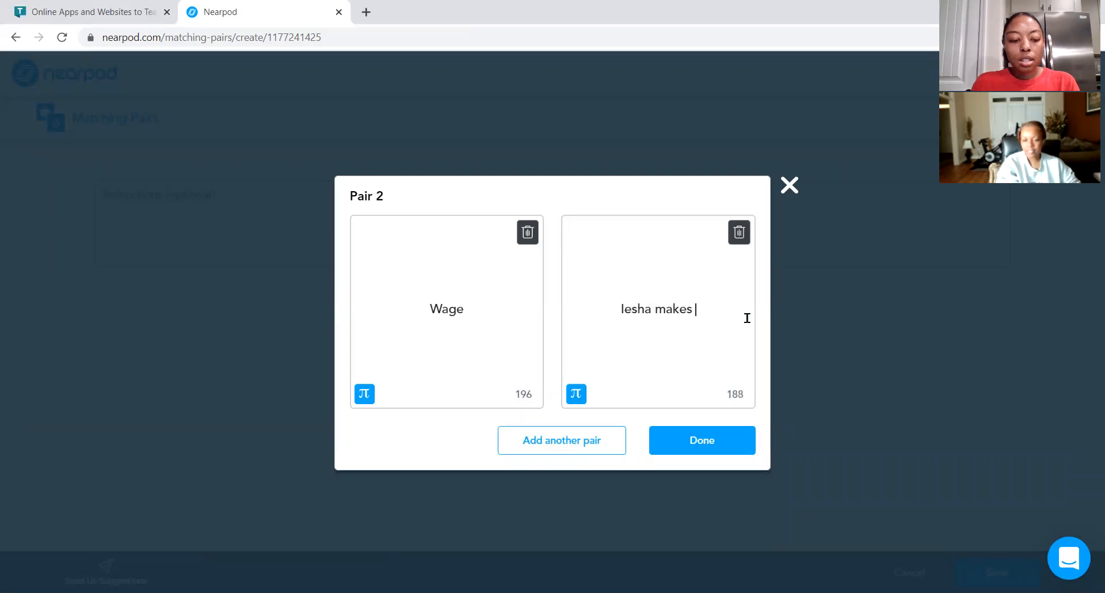
pyautogui.write('$1')
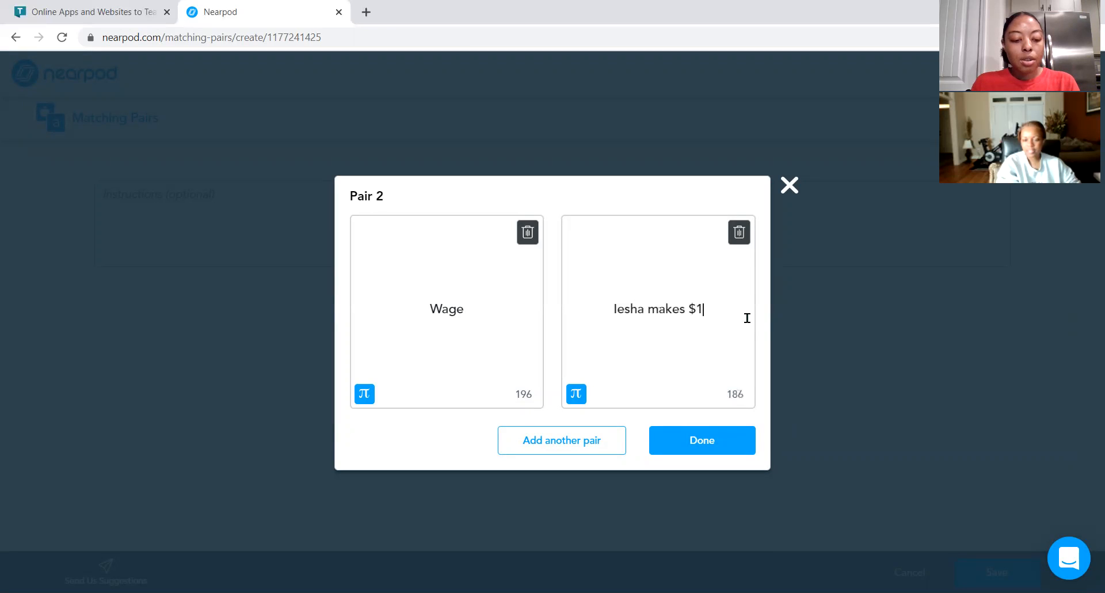
pyautogui.write('5 wo')
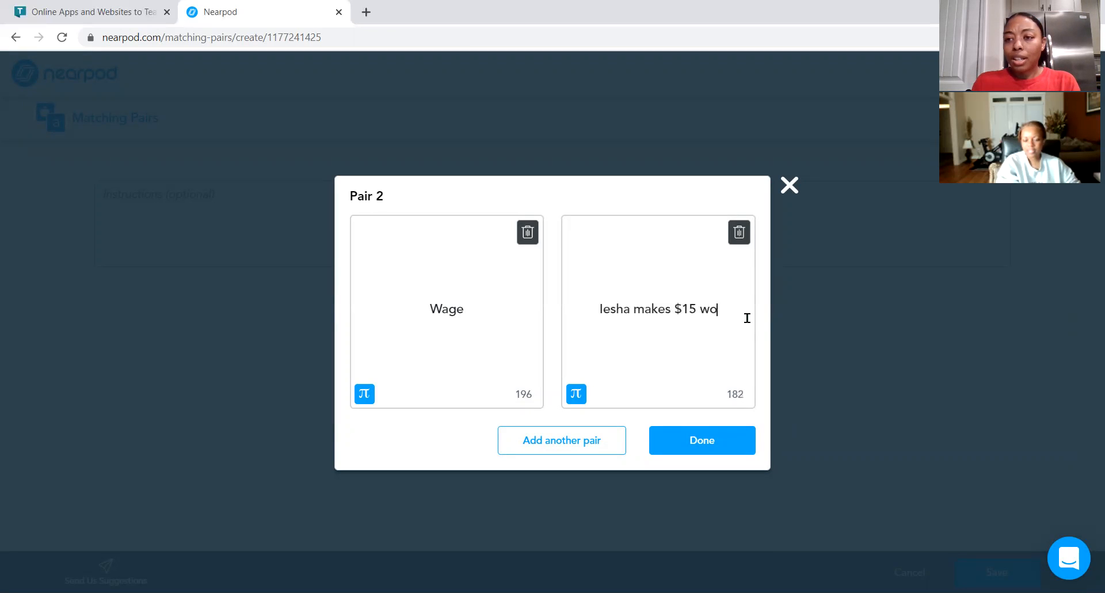
pyautogui.write('rking at')
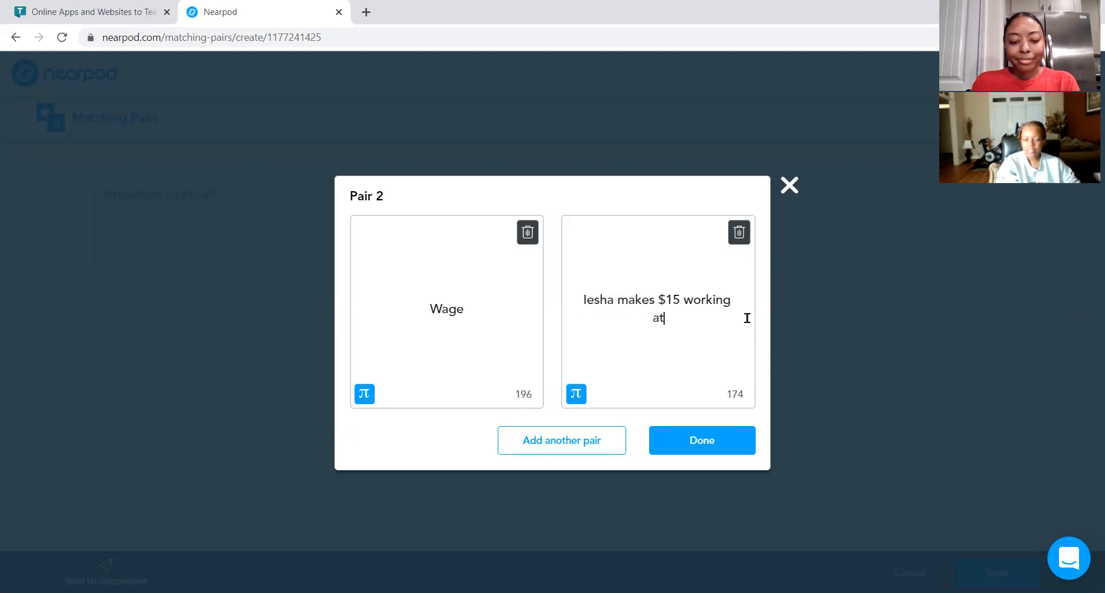
pyautogui.write(' FedEx')
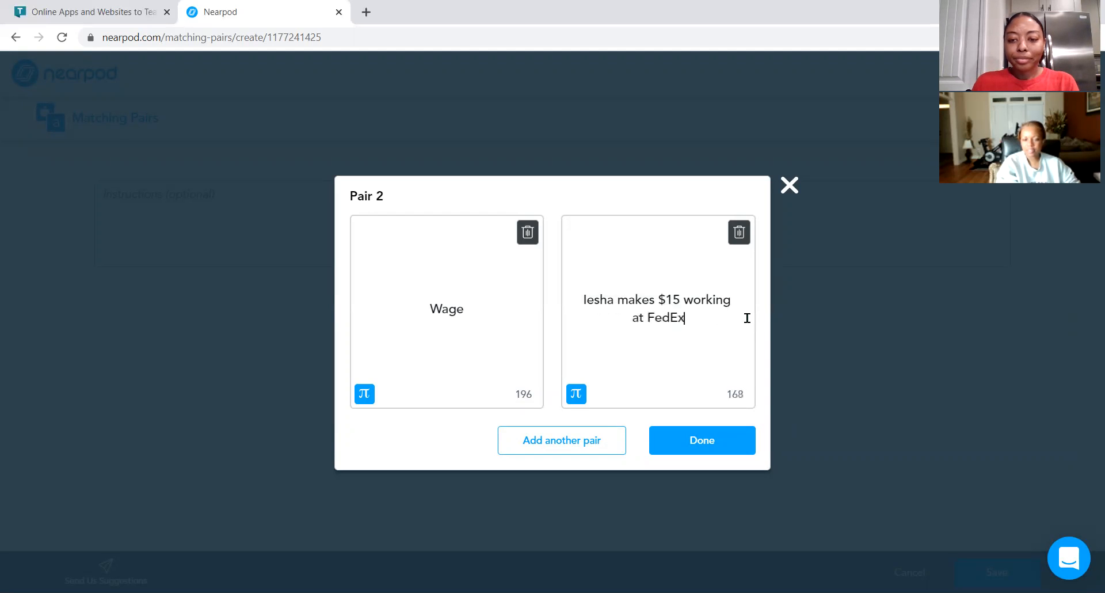
pyautogui.click(717, 438)
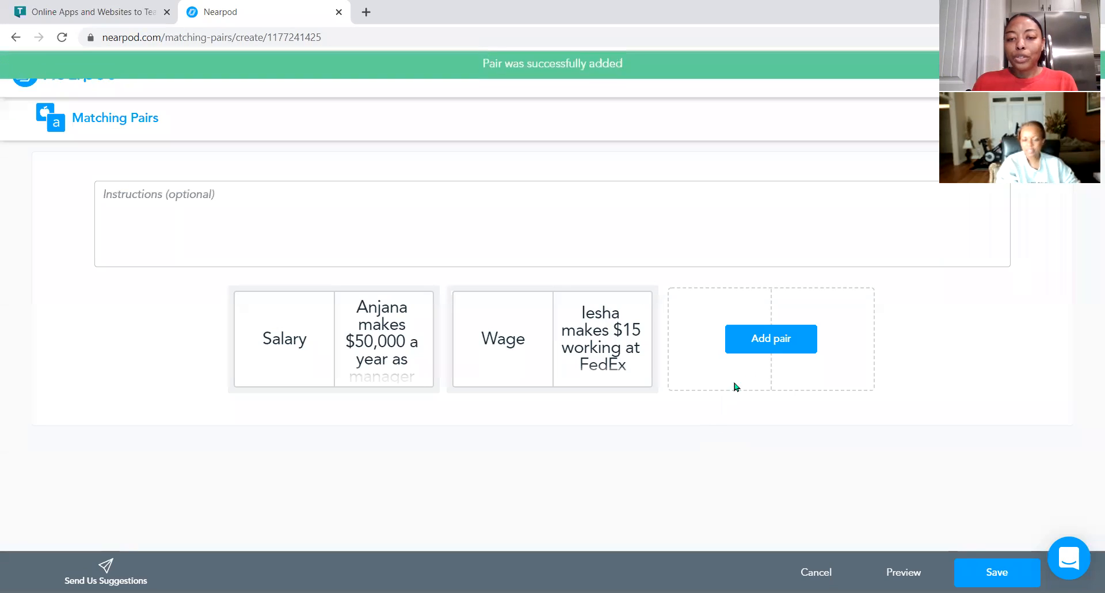
# Add a third matching pair with "Commission" as its first card.
pyautogui.click(779, 343)
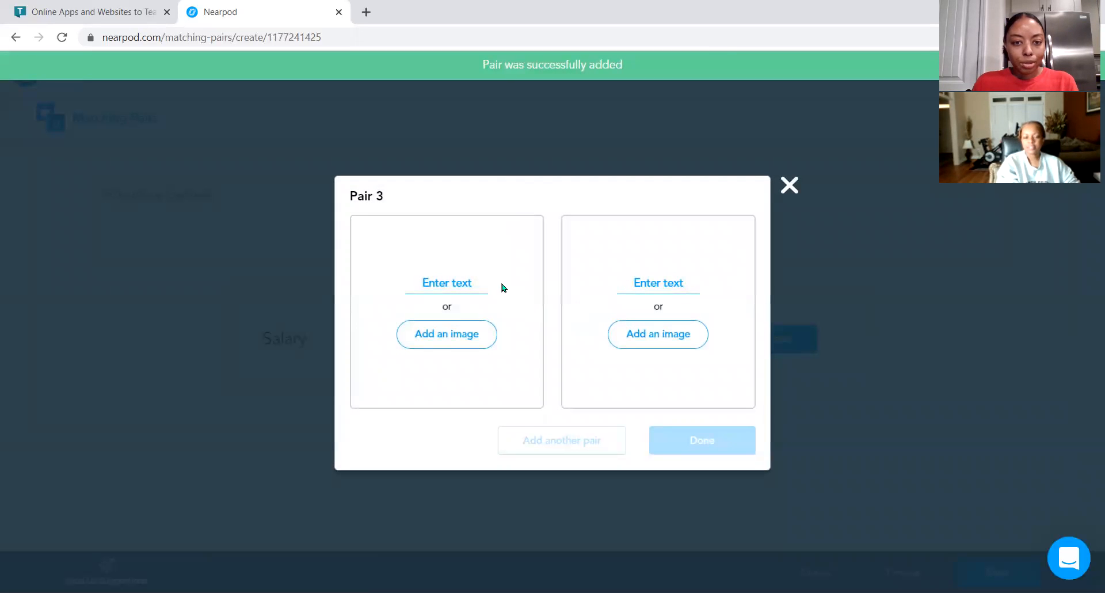
pyautogui.click(464, 286)
pyautogui.write('Commission')
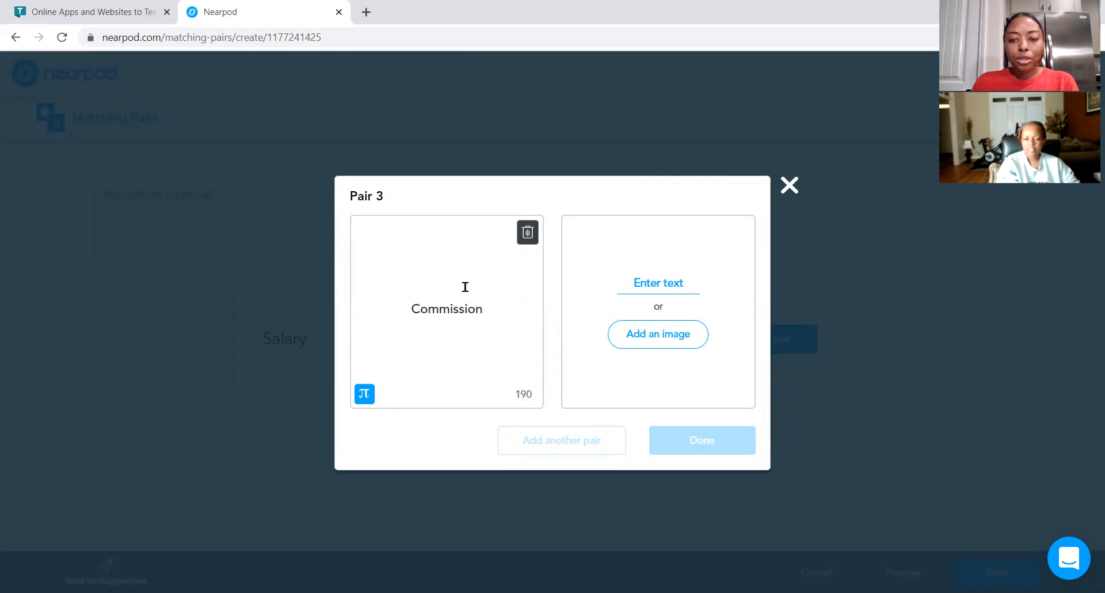
# Enter a matching card saying a person makes 5% sales for each pair of shoes, then finish the pair.
pyautogui.click(641, 278)
pyautogui.write('Rad')
pyautogui.press('BackSpace')
pyautogui.write('chel ')
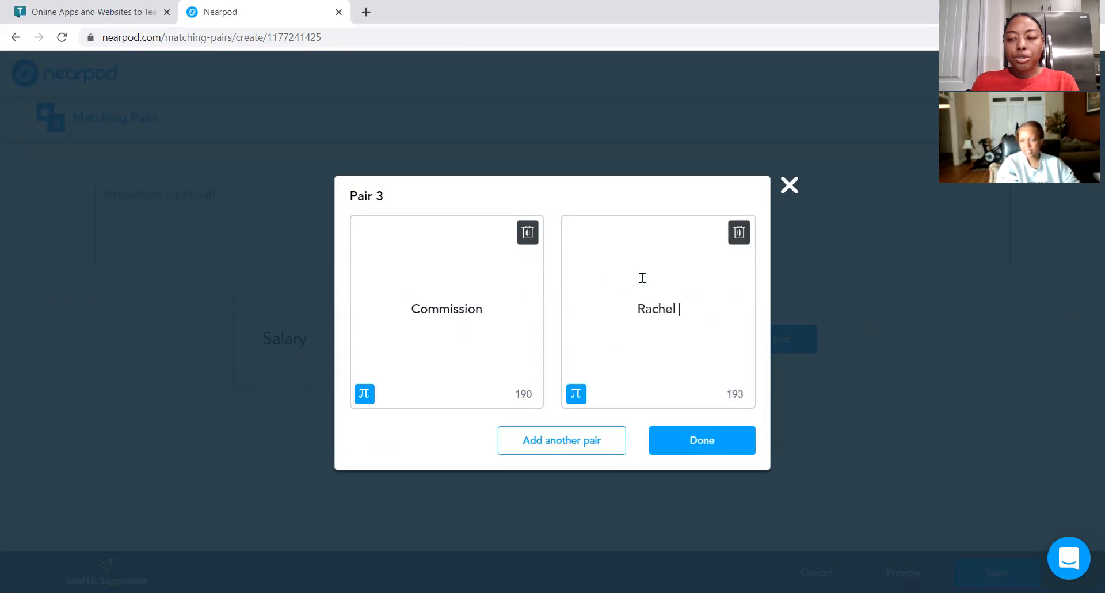
pyautogui.write('makes 5%')
pyautogui.write(' sales fo')
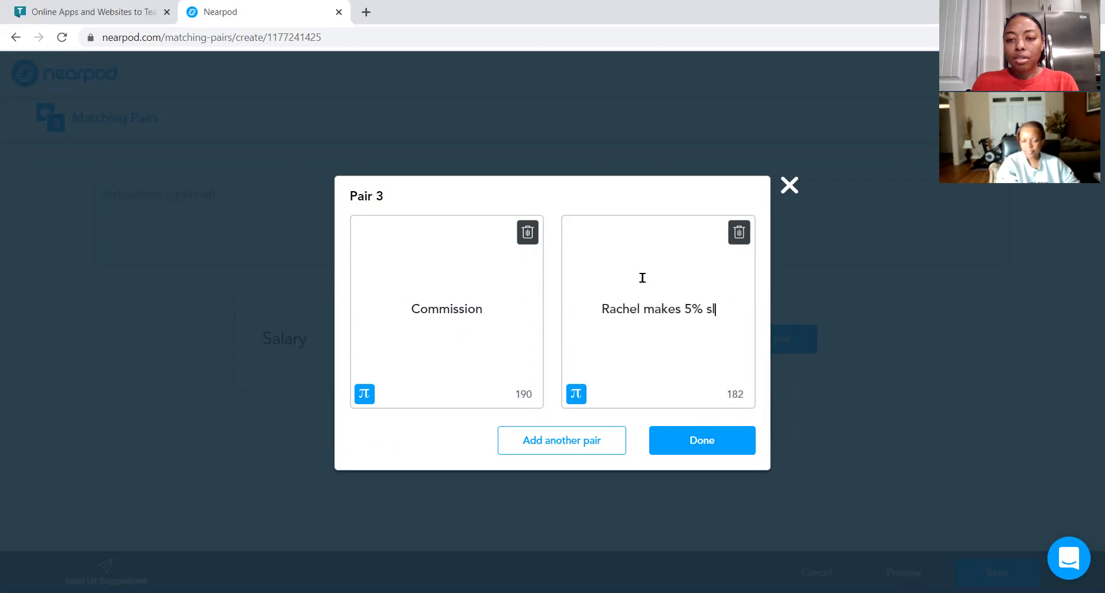
pyautogui.write('r each')
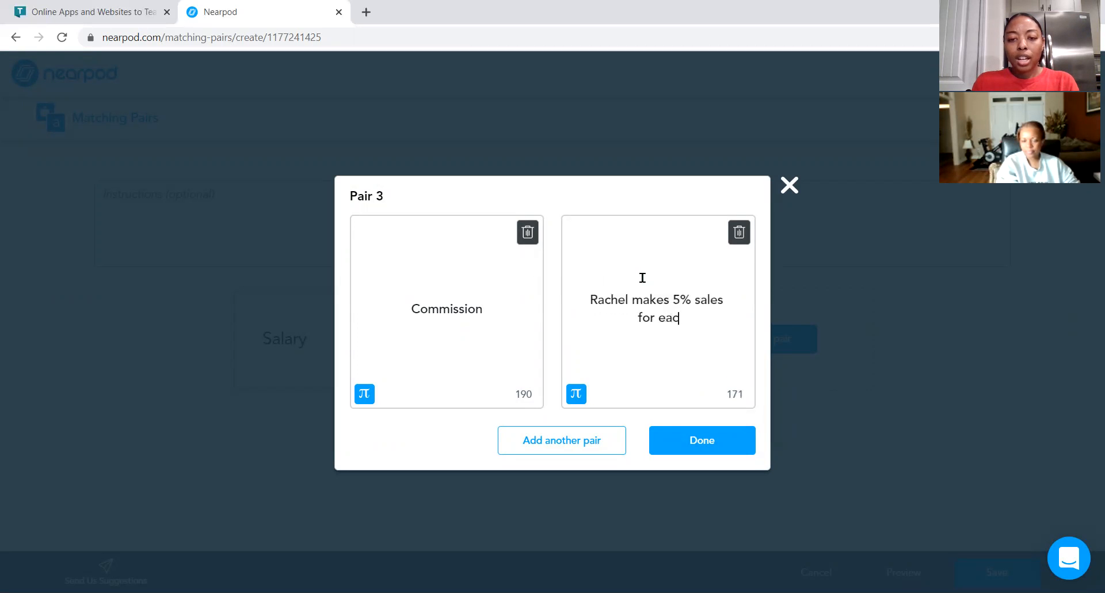
pyautogui.press('BackSpace')
pyautogui.press('BackSpace')
pyautogui.press('BackSpace')
pyautogui.write('ach s')
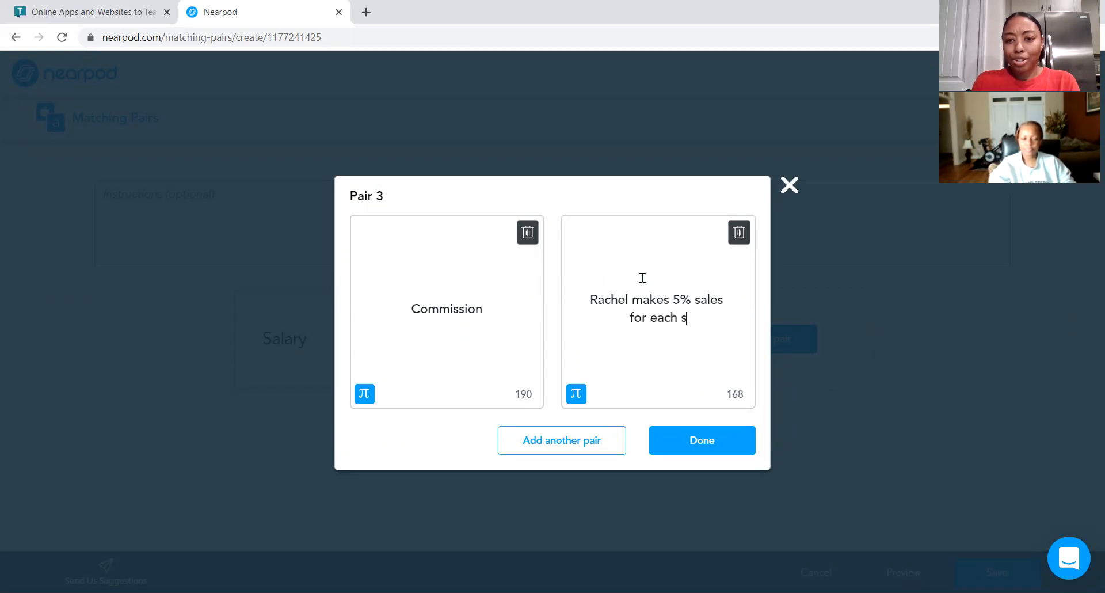
pyautogui.press('BackSpace')
pyautogui.write('pair of shoes')
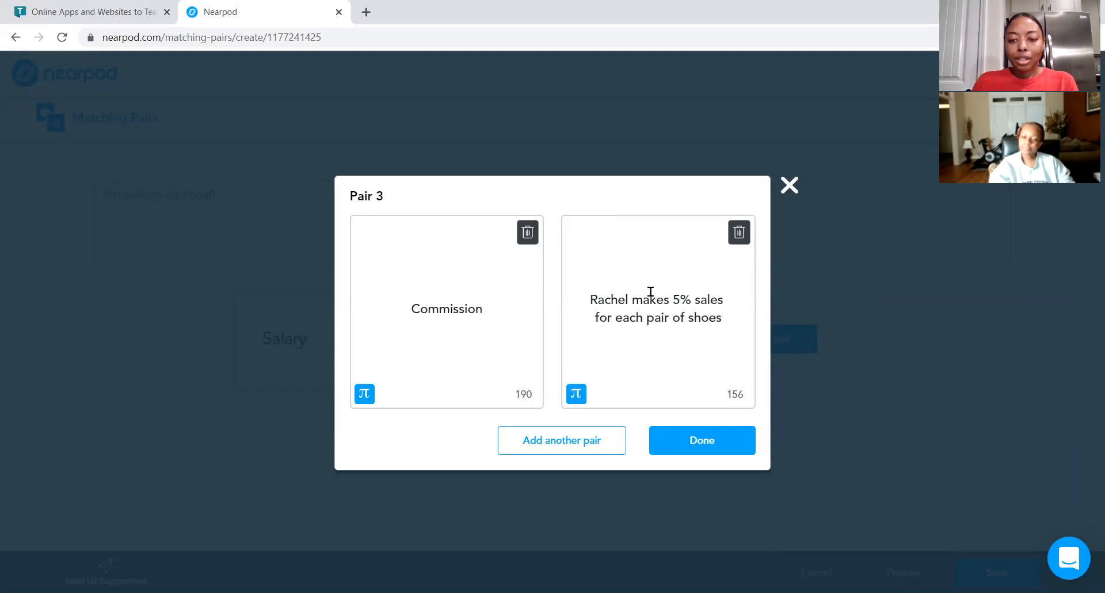
pyautogui.click(703, 441)
# Enter the activity instructions "Match the description with the correct term".
pyautogui.click(358, 222)
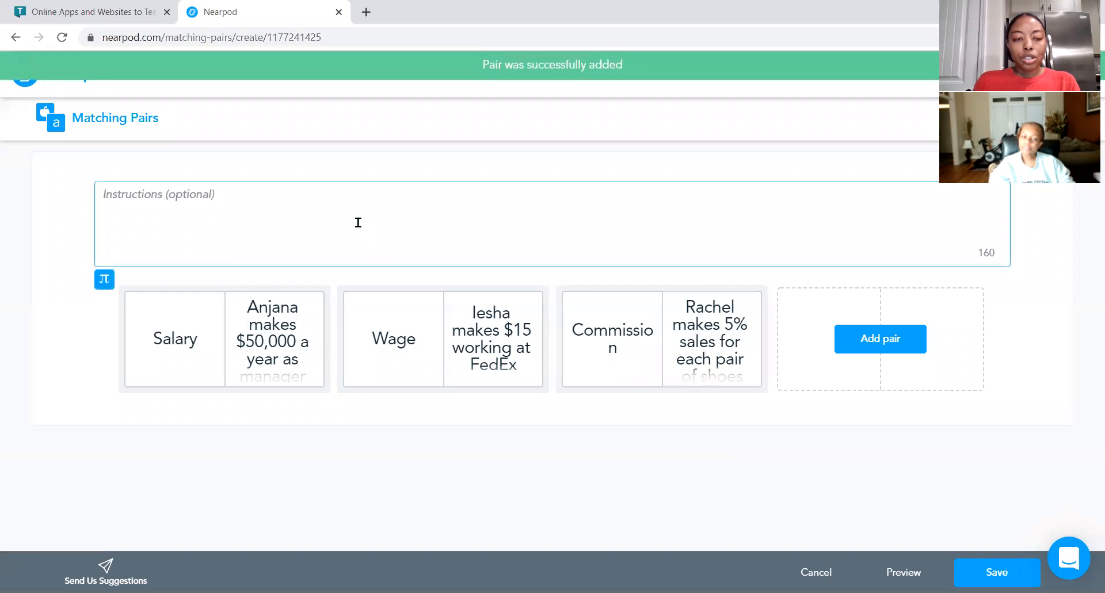
pyautogui.write('Match the description with the orrec')
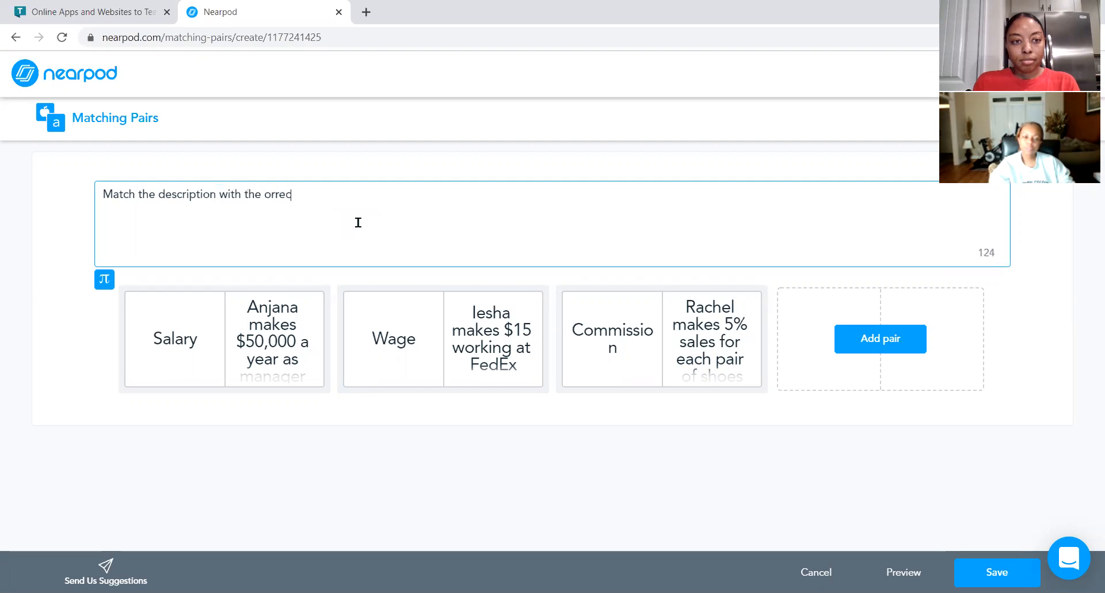
pyautogui.press('BackSpace')
pyautogui.press('BackSpace')
pyautogui.write('correct term')
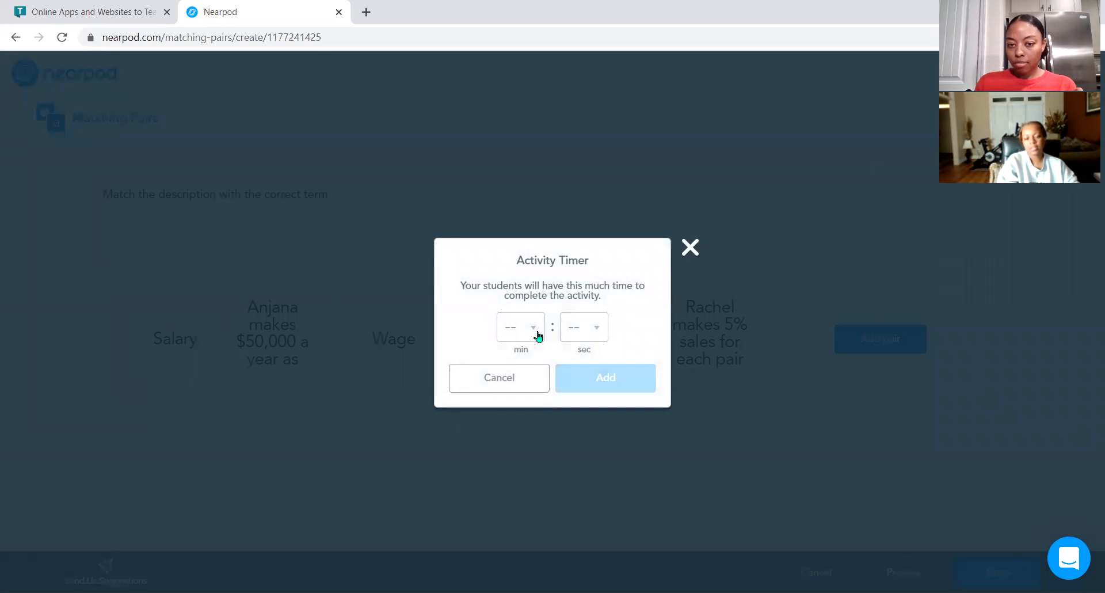
# Set a 00:30 activity timer and save the Matching Pairs activity.
pyautogui.click(536, 332)
pyautogui.click(517, 363)
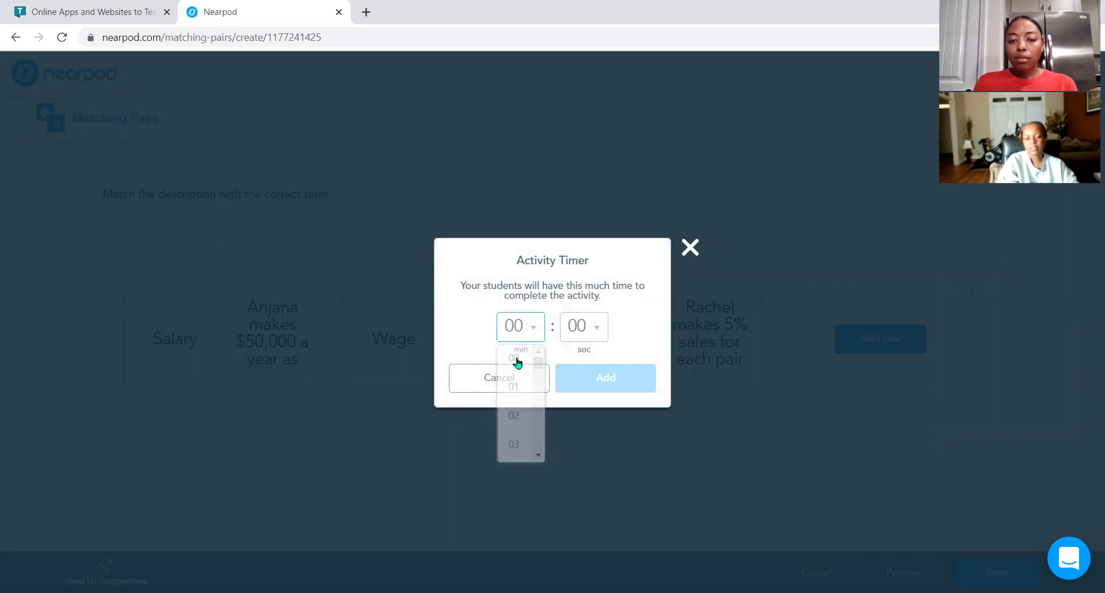
pyautogui.click(597, 332)
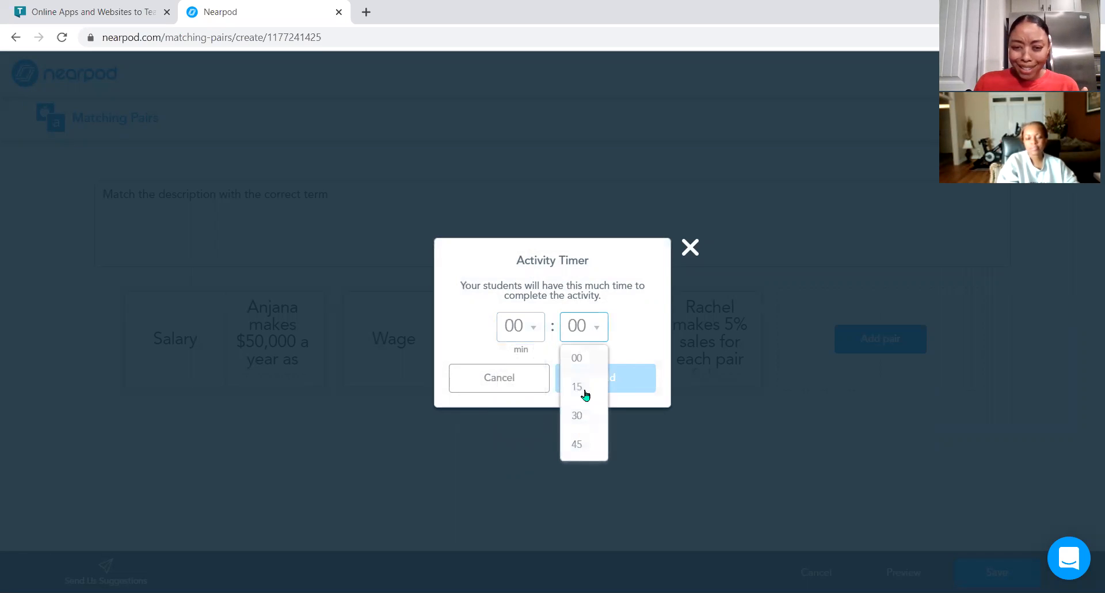
pyautogui.click(583, 415)
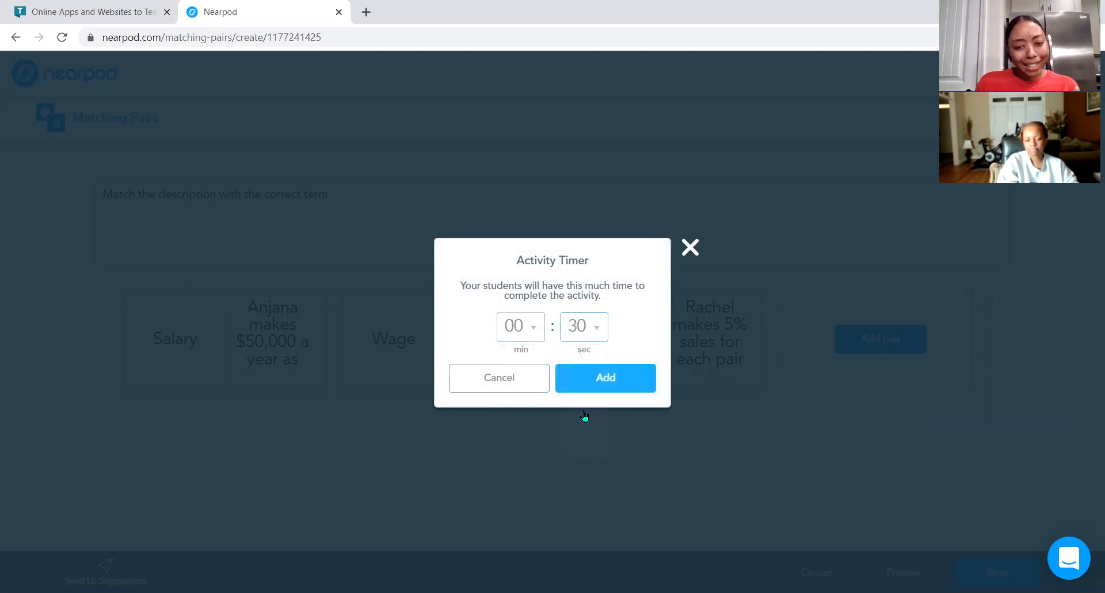
pyautogui.click(599, 381)
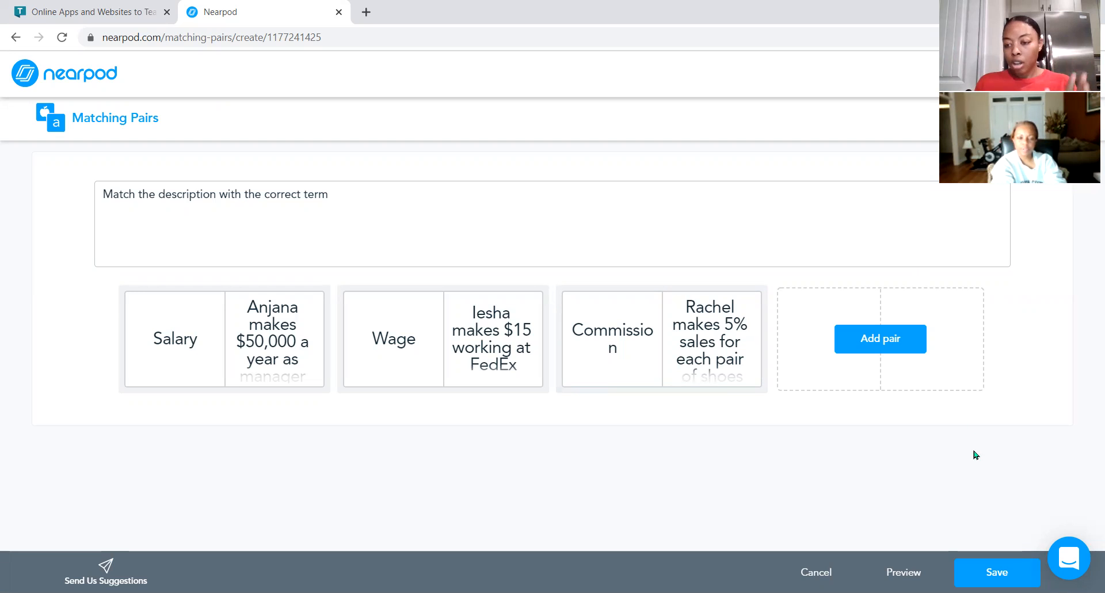
pyautogui.click(996, 571)
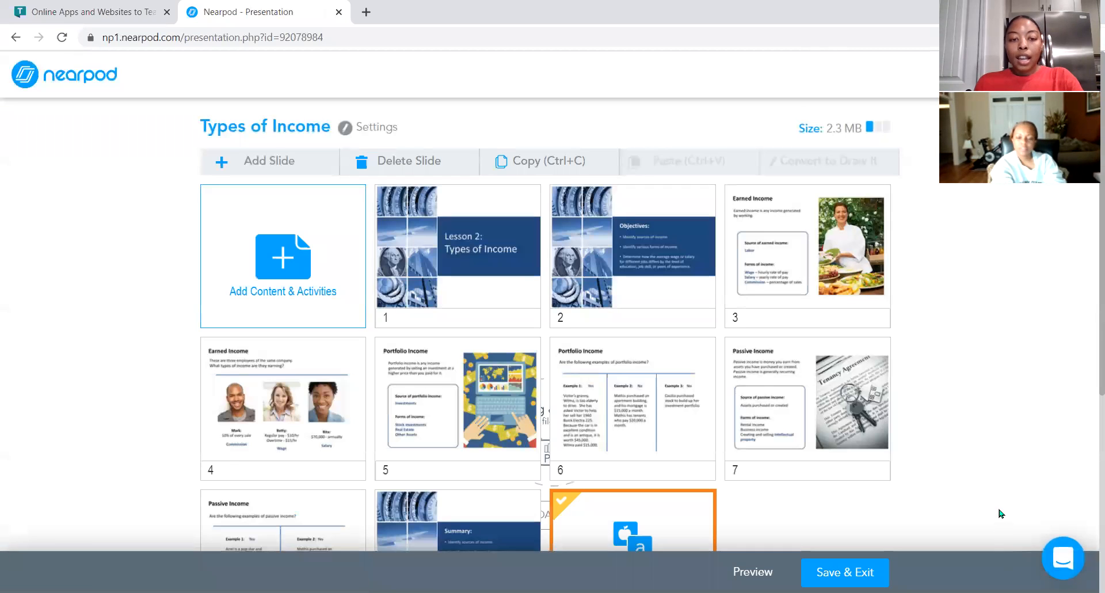
# Move the Matching Pairs slide to position 5, right after the Earned Income slides.
pyautogui.scroll(-3, 1002, 513)
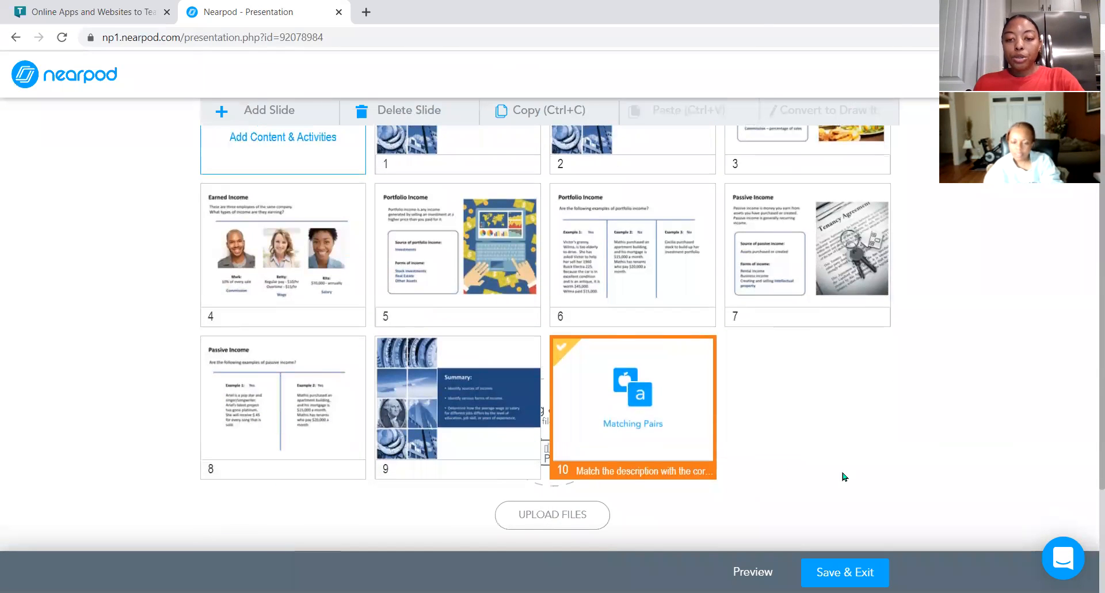
pyautogui.moveTo(678, 439); pyautogui.dragTo(481, 292)
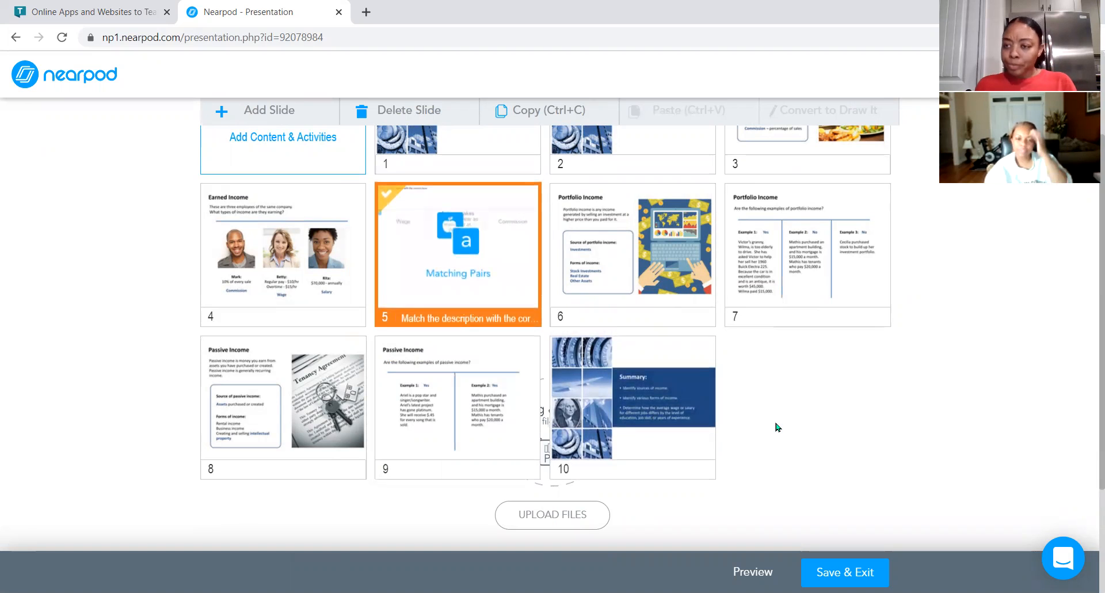
pyautogui.click(661, 275)
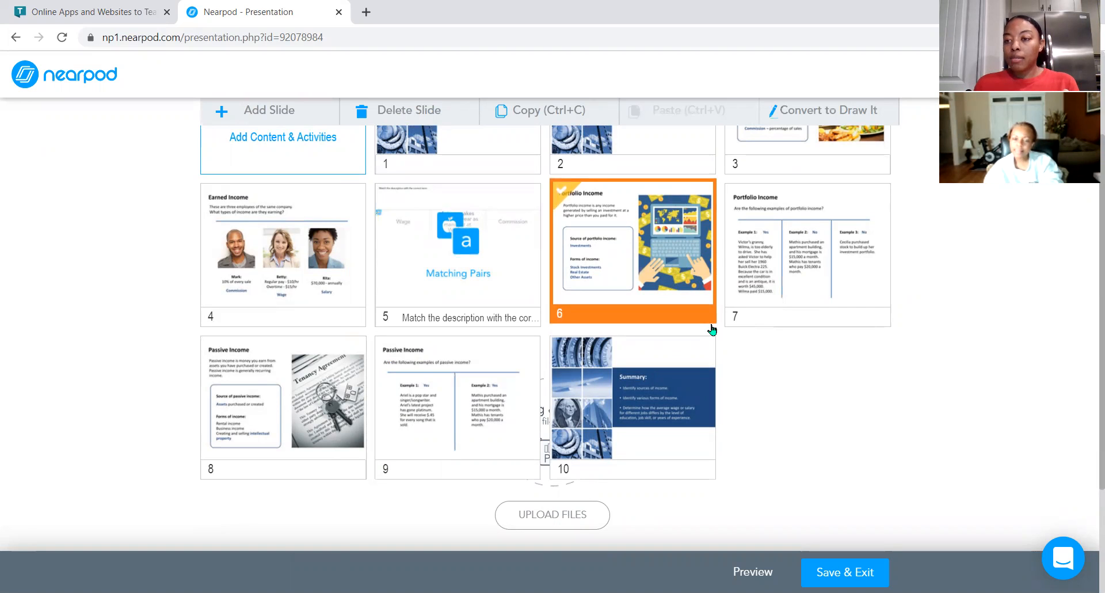
pyautogui.moveTo(712, 329); pyautogui.dragTo(712, 329)
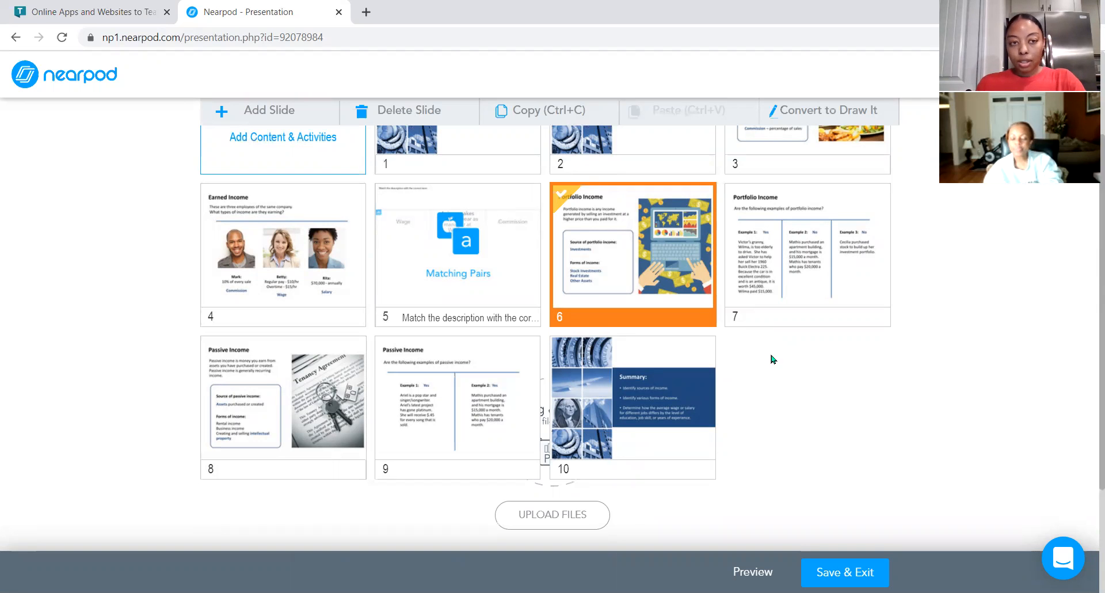
# Add a new Slide to the lesson from the content and activities options.
pyautogui.scroll(2, 771, 357)
pyautogui.scroll(1, 771, 358)
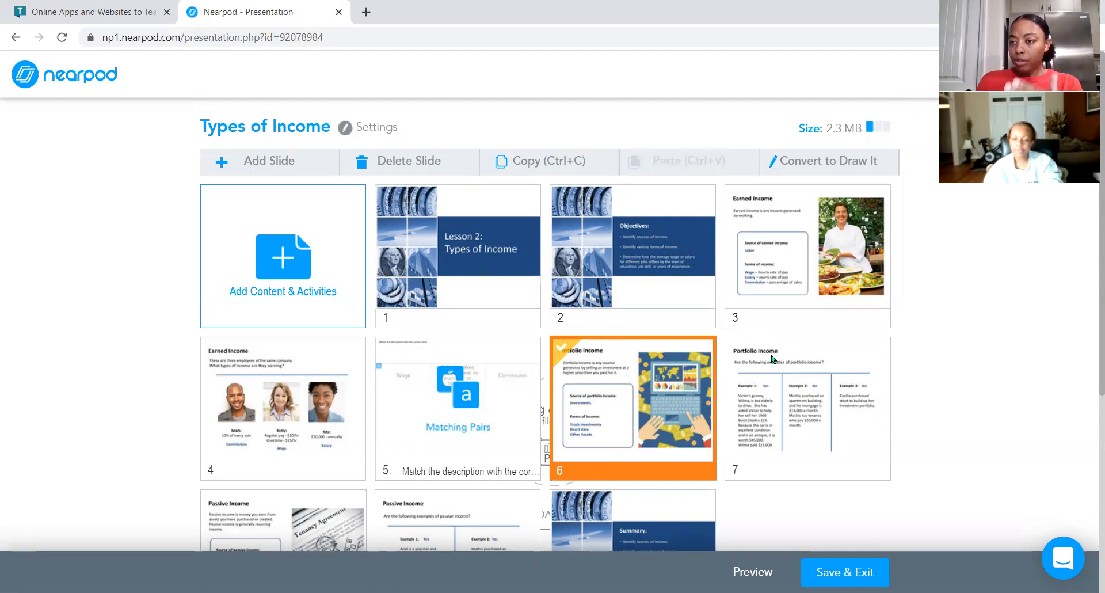
pyautogui.click(291, 279)
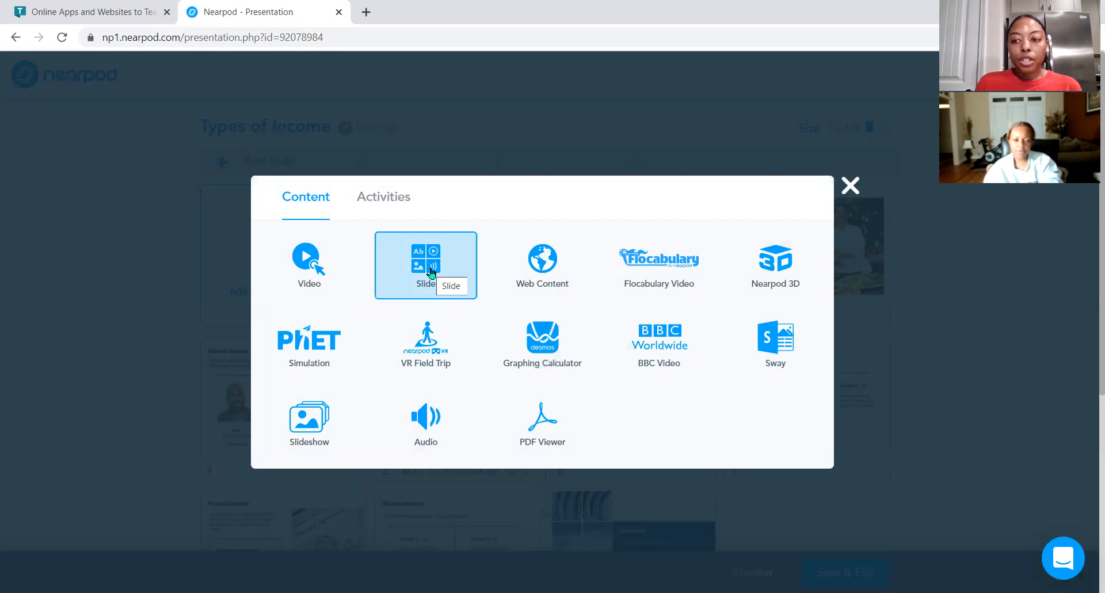
pyautogui.click(431, 271)
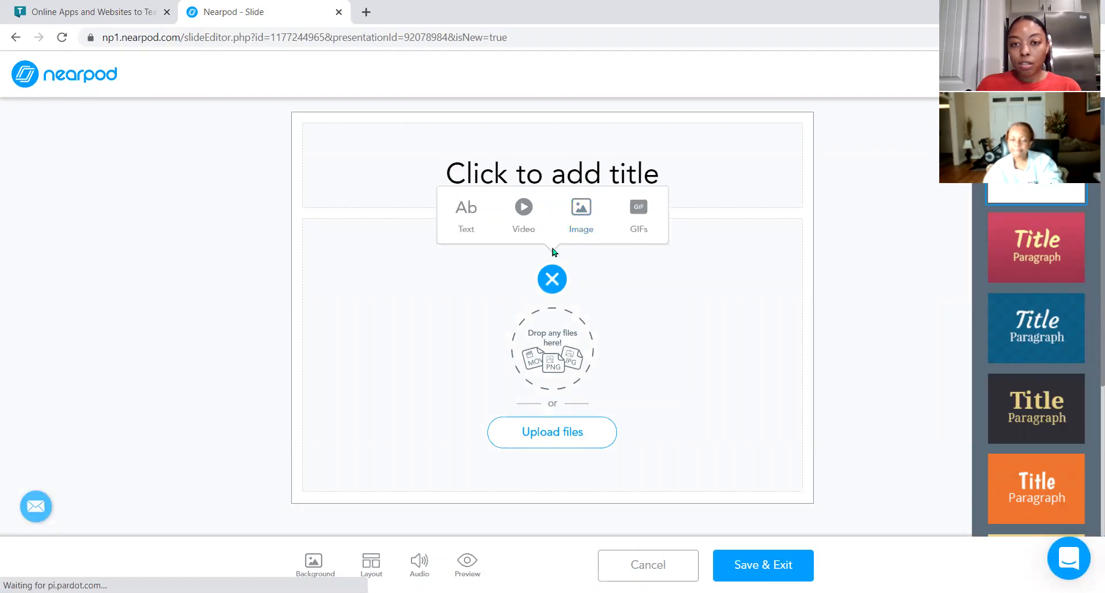
# Insert the image Investment Pyramid.png from the computer's Pictures folder into the slide.
pyautogui.click(583, 208)
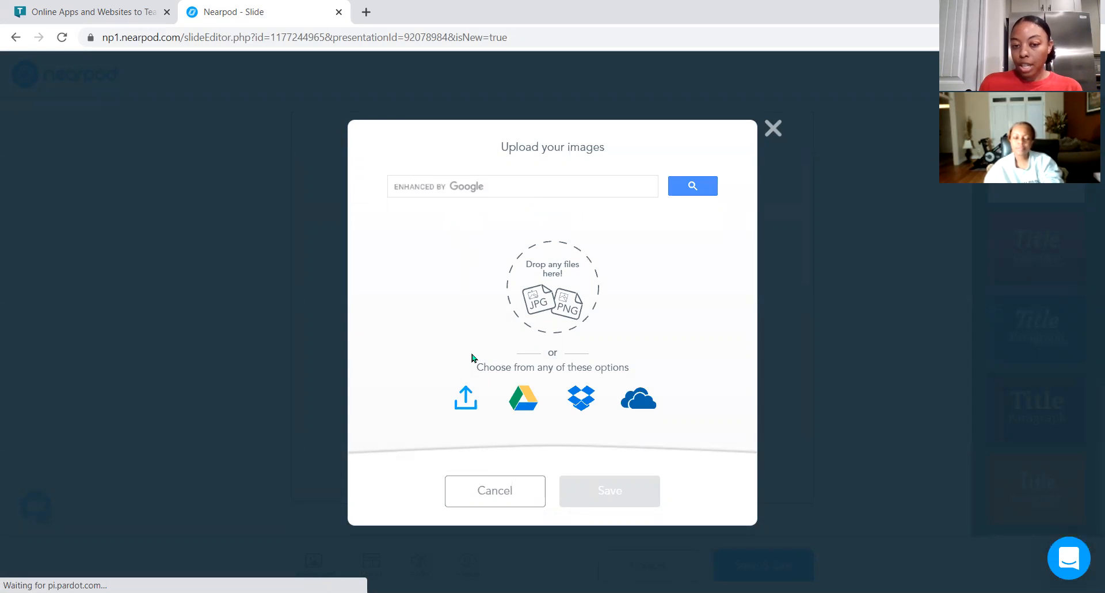
pyautogui.click(465, 406)
pyautogui.click(62, 166)
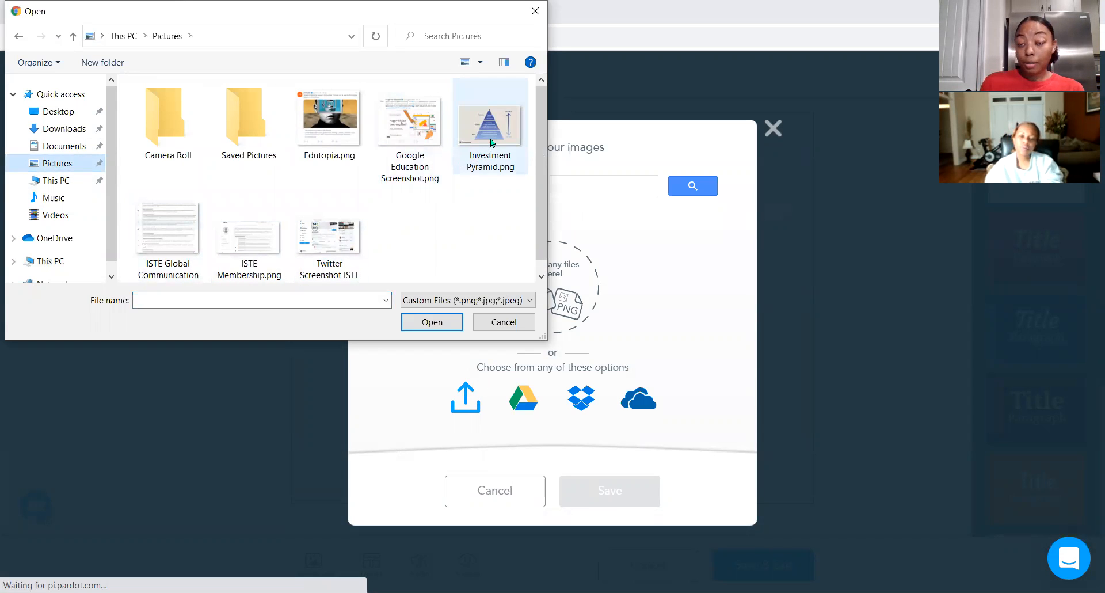
pyautogui.click(491, 140)
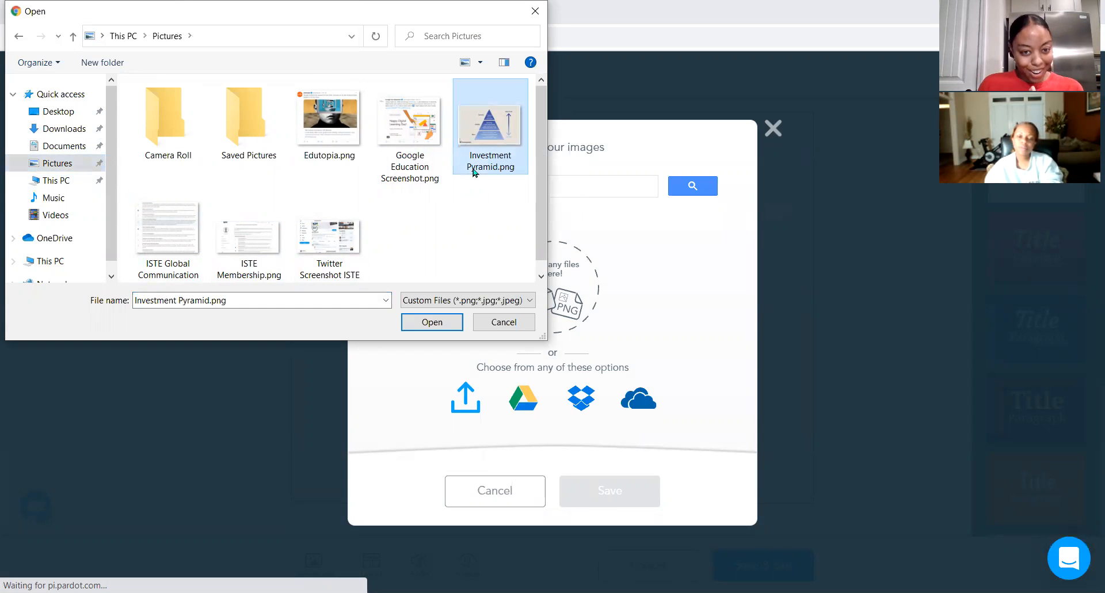
pyautogui.click(447, 317)
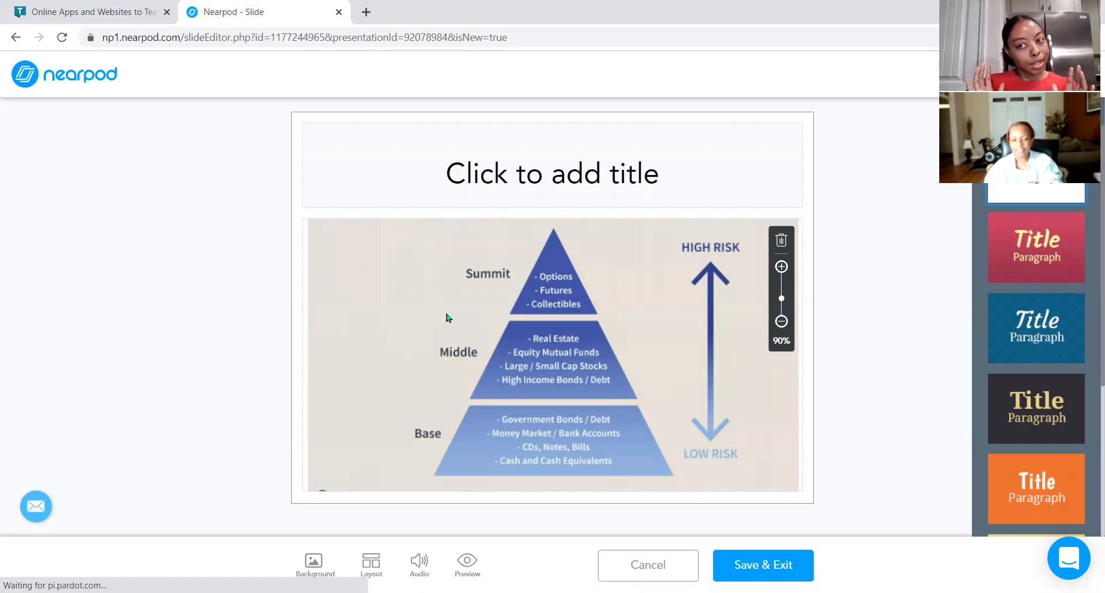
# Title the slide Types of Investments, scale the pyramid image to 95%, and save the slide.
pyautogui.click(547, 176)
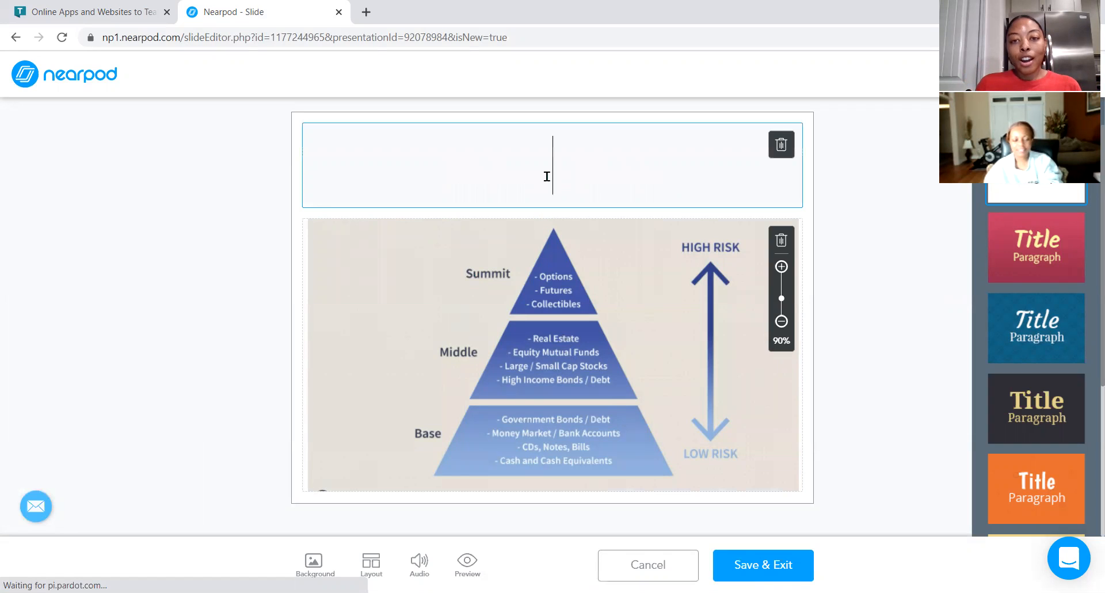
pyautogui.write('Types of Investments')
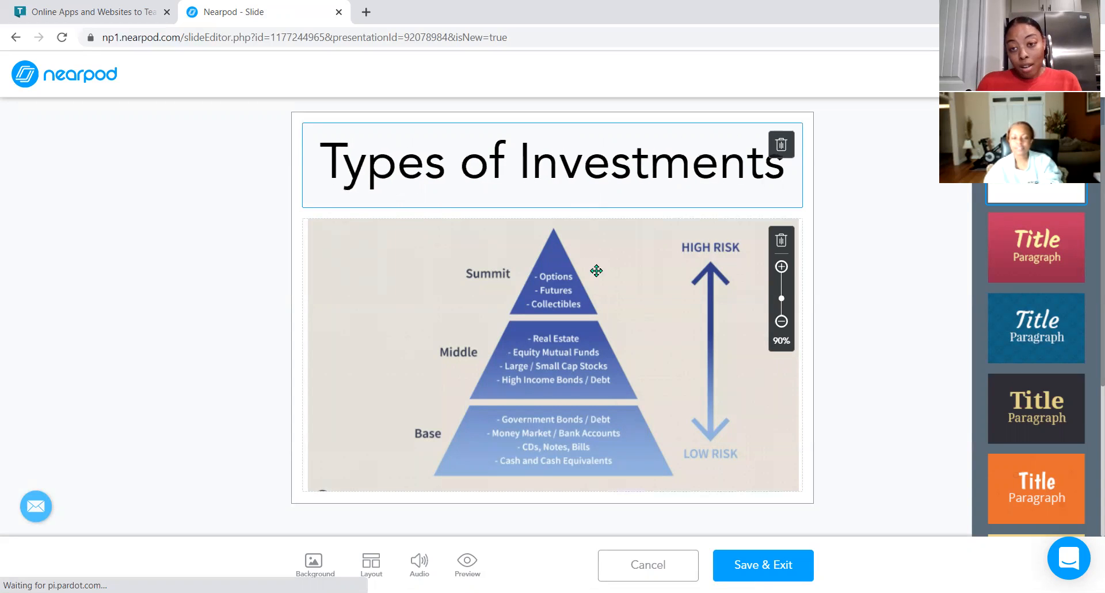
pyautogui.moveTo(781, 298); pyautogui.dragTo(783, 302)
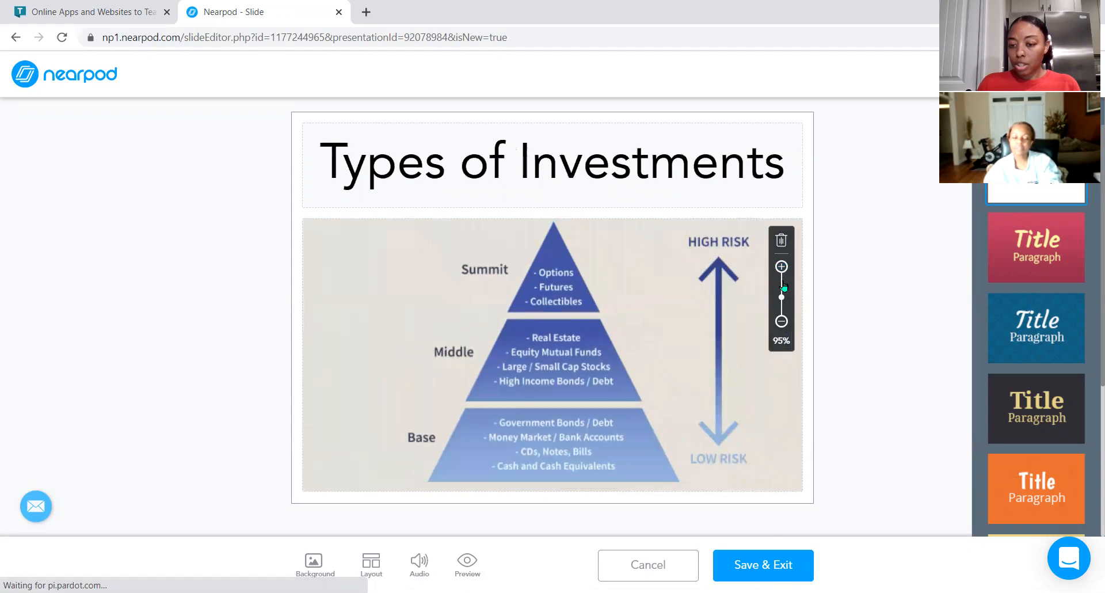
pyautogui.click(770, 564)
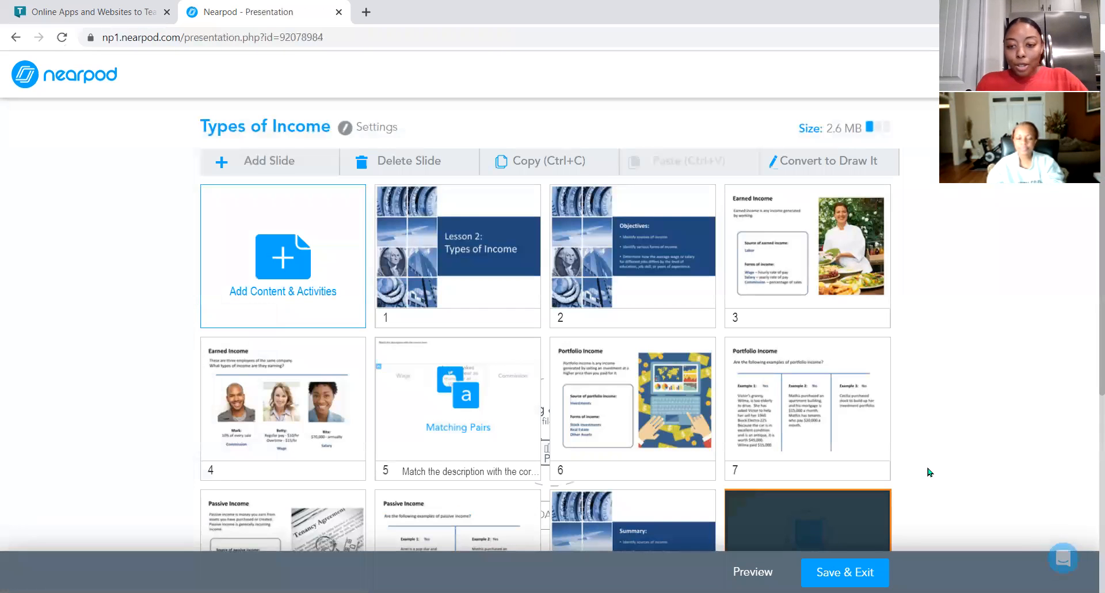
# Move the Types of Investments slide to position 7, right after the Portfolio Income introduction slide.
pyautogui.scroll(-3, 930, 472)
pyautogui.scroll(2, 866, 434)
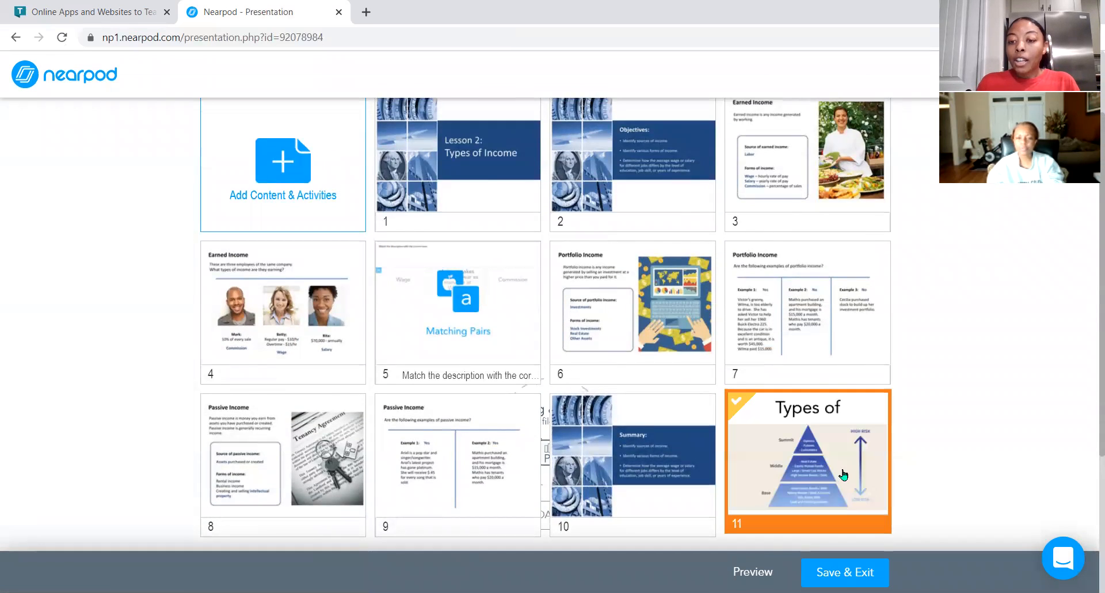
pyautogui.moveTo(831, 467); pyautogui.dragTo(825, 323)
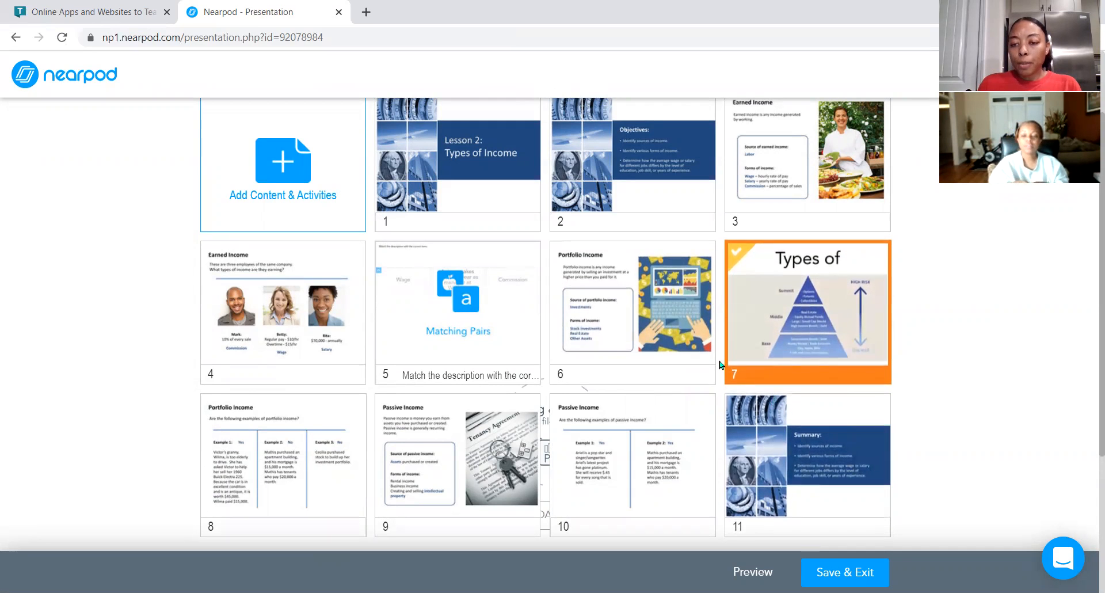
pyautogui.rightClick(728, 324)
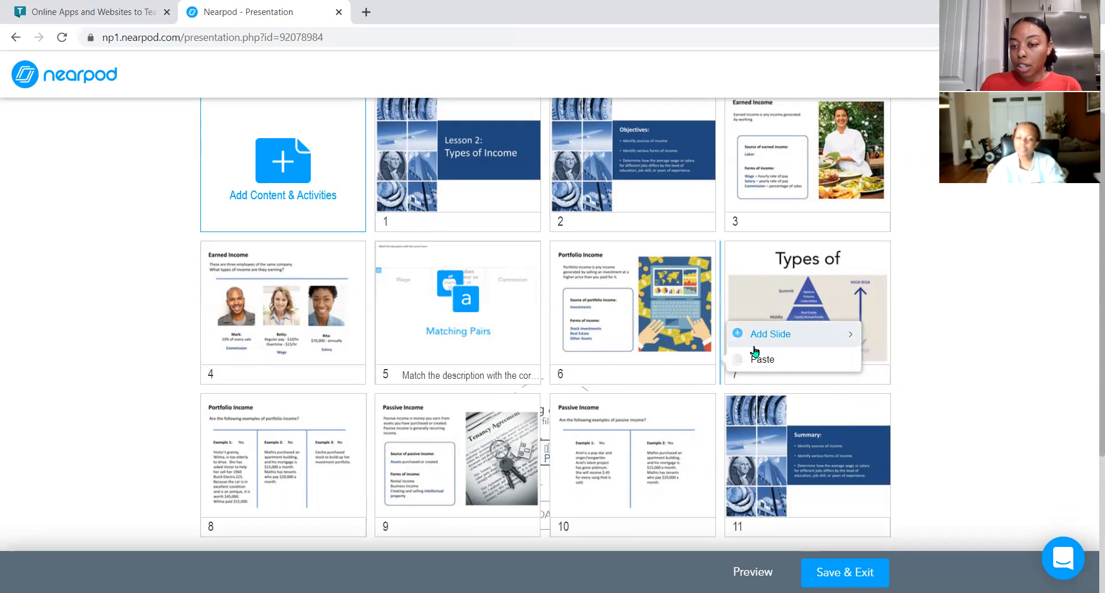
pyautogui.moveTo(765, 345)
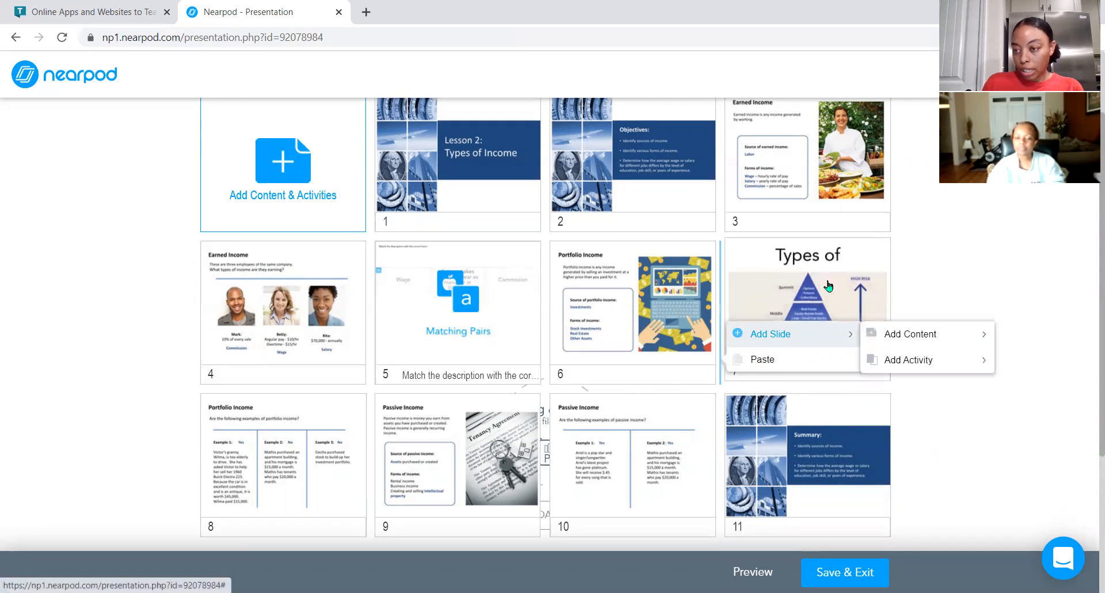
pyautogui.click(932, 429)
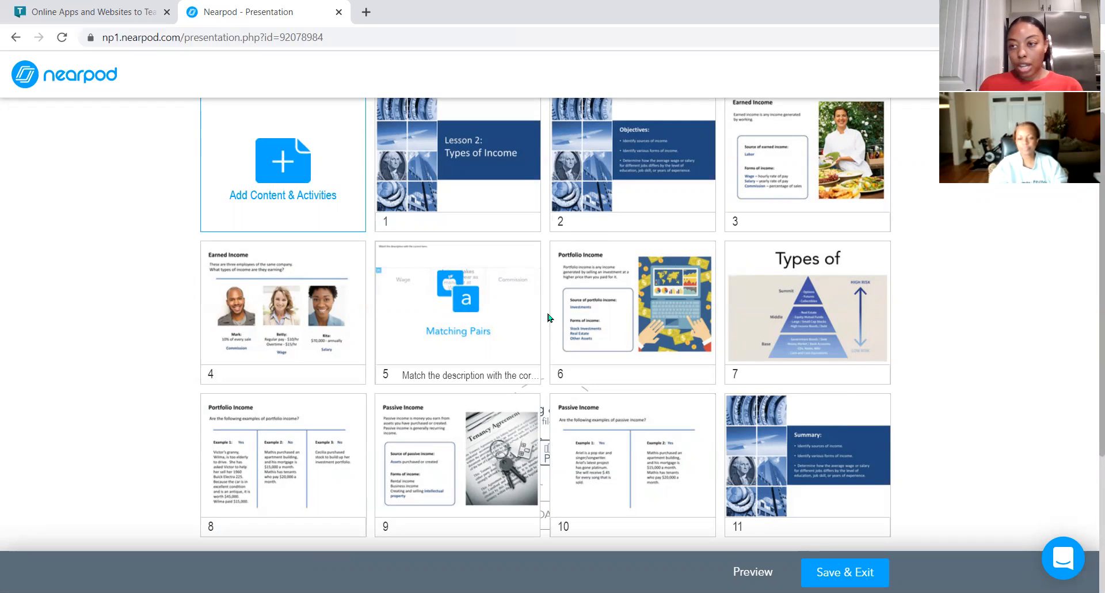
# Add a Web Content item to the lesson with the URL ionfuture.org.
pyautogui.click(326, 204)
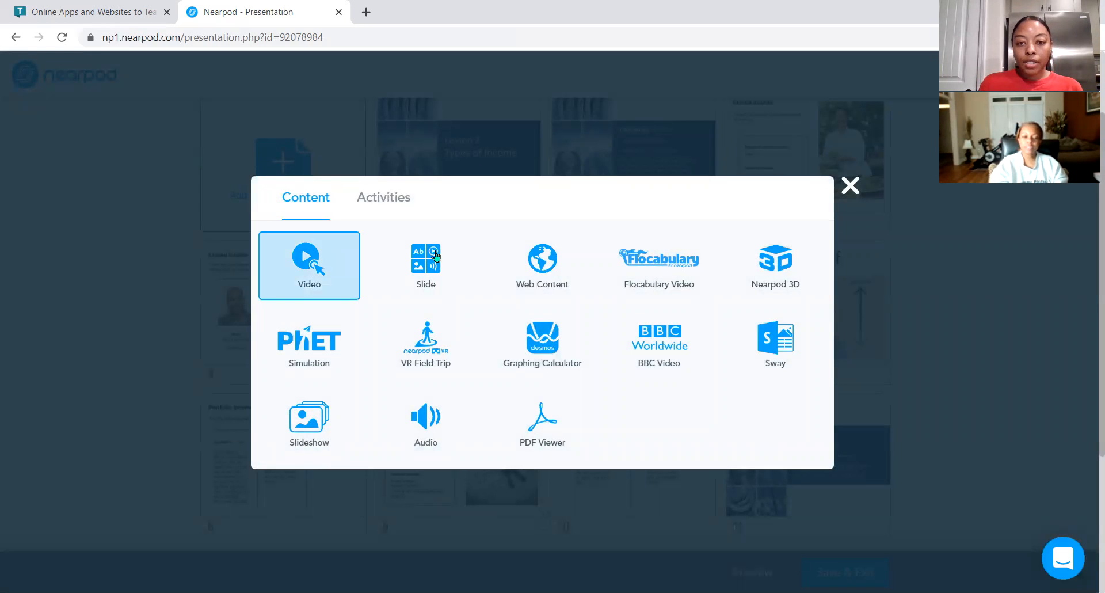
pyautogui.click(534, 272)
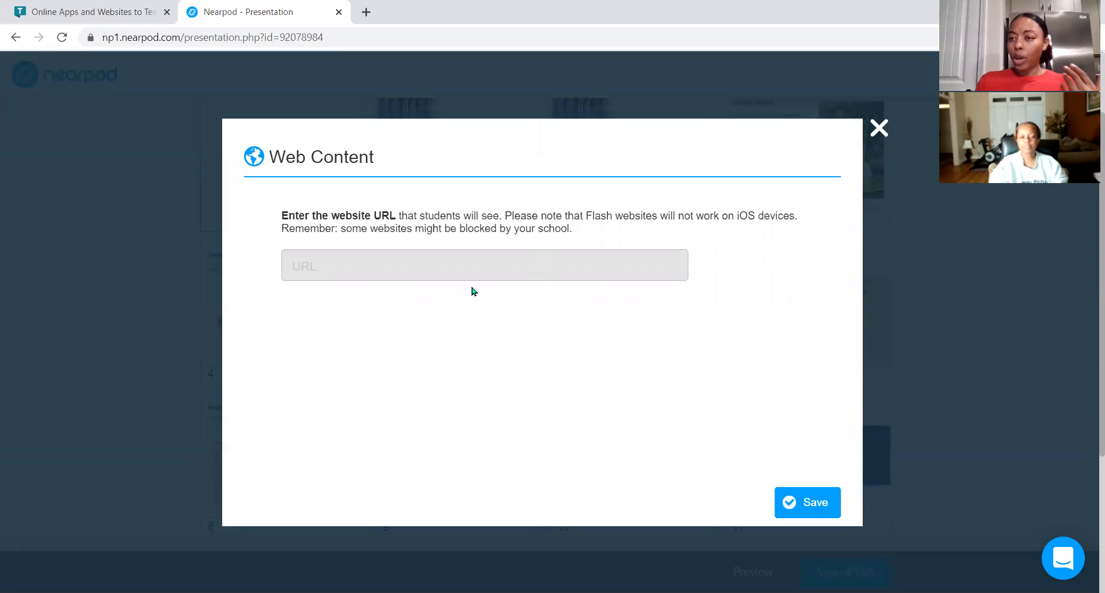
pyautogui.click(465, 273)
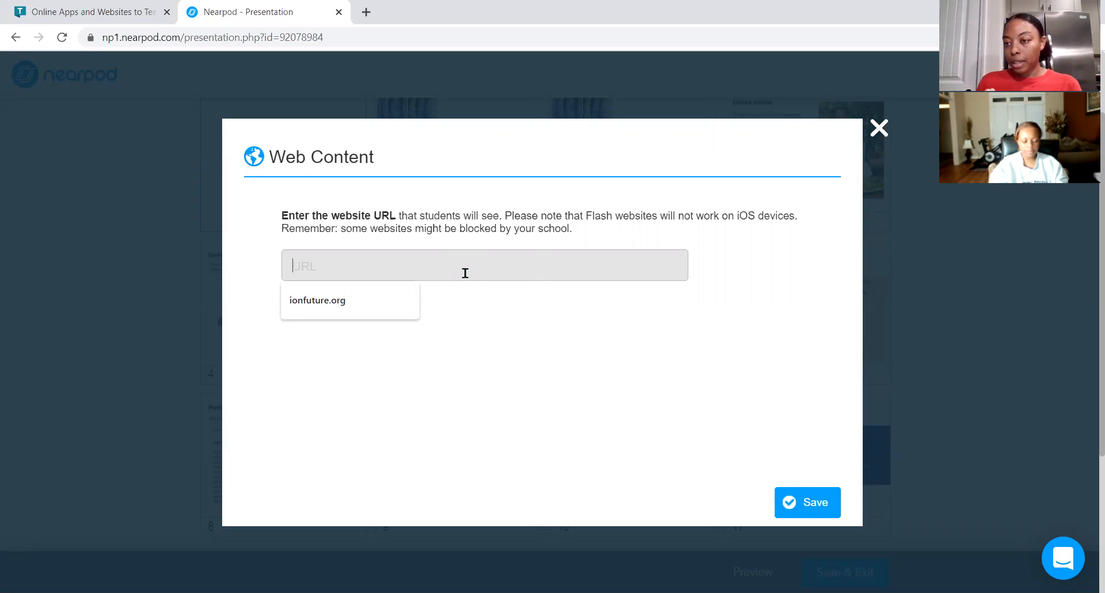
pyautogui.write('ionfuture.org')
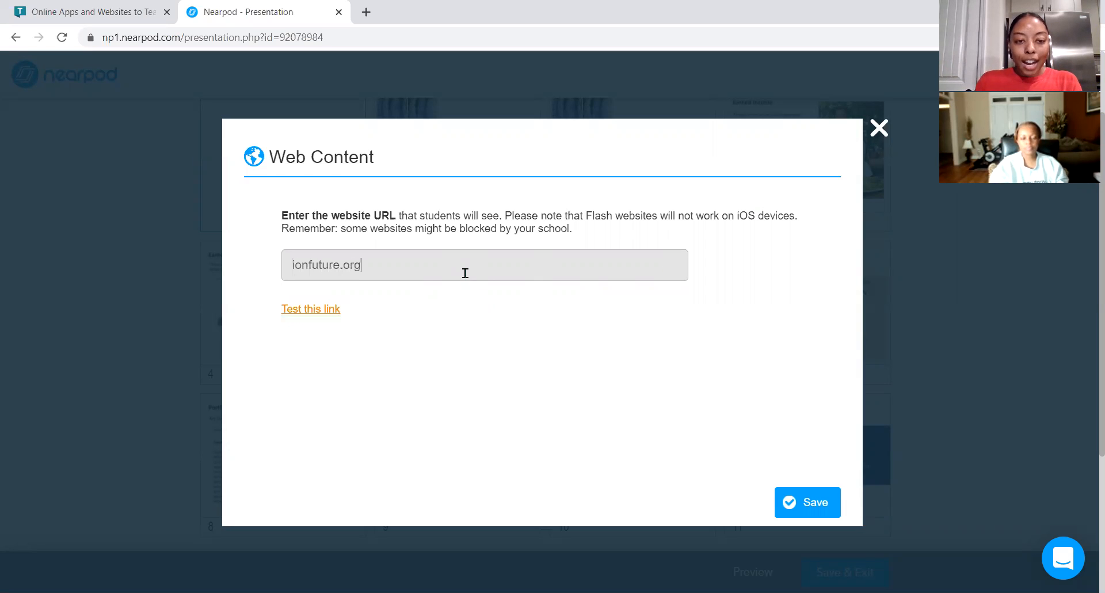
# Test the ionfuture.org link in its new tab and save the Web Content item.
pyautogui.click(317, 313)
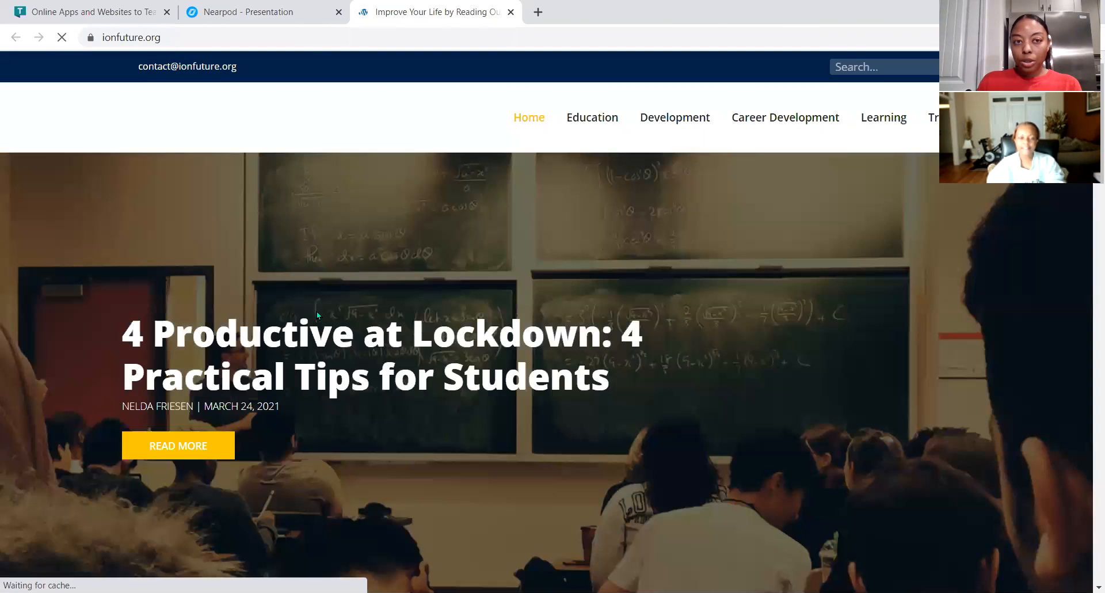
pyautogui.scroll(-5, 438, 262)
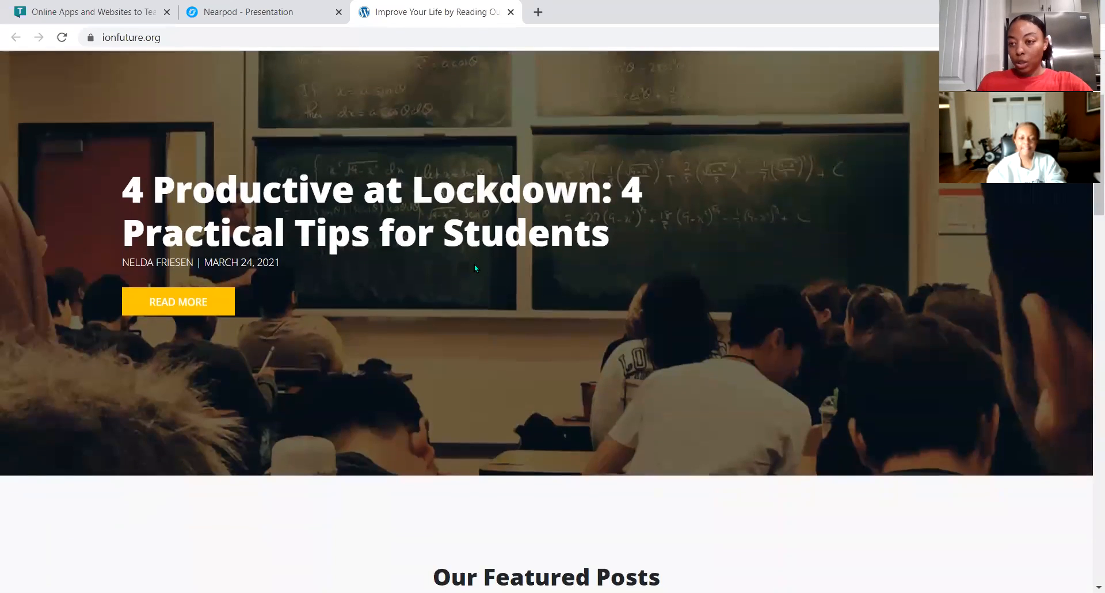
pyautogui.scroll(5, 474, 263)
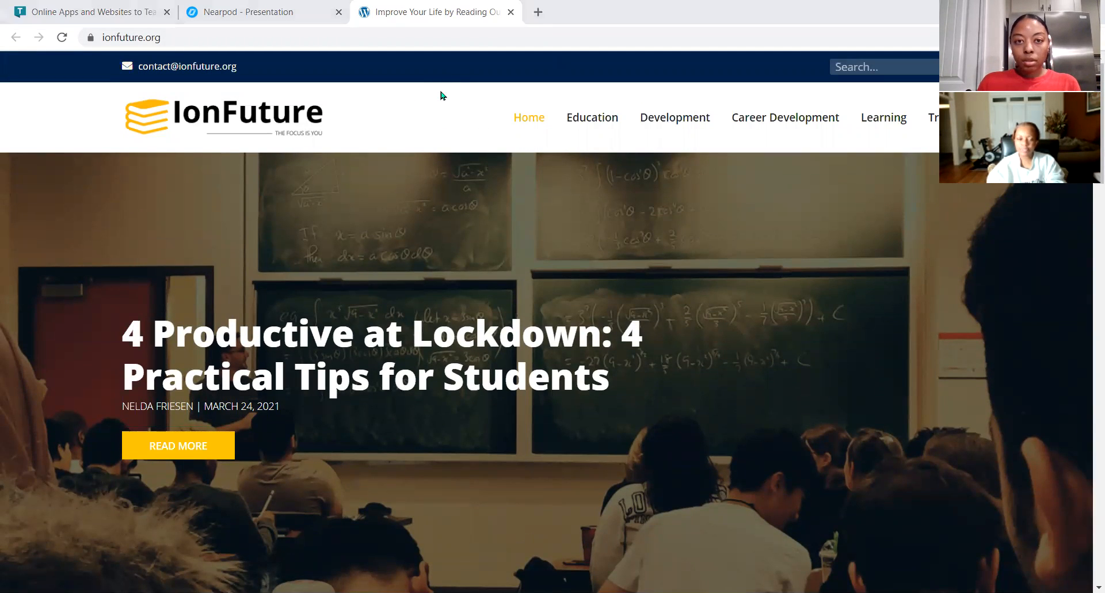
pyautogui.click(316, 20)
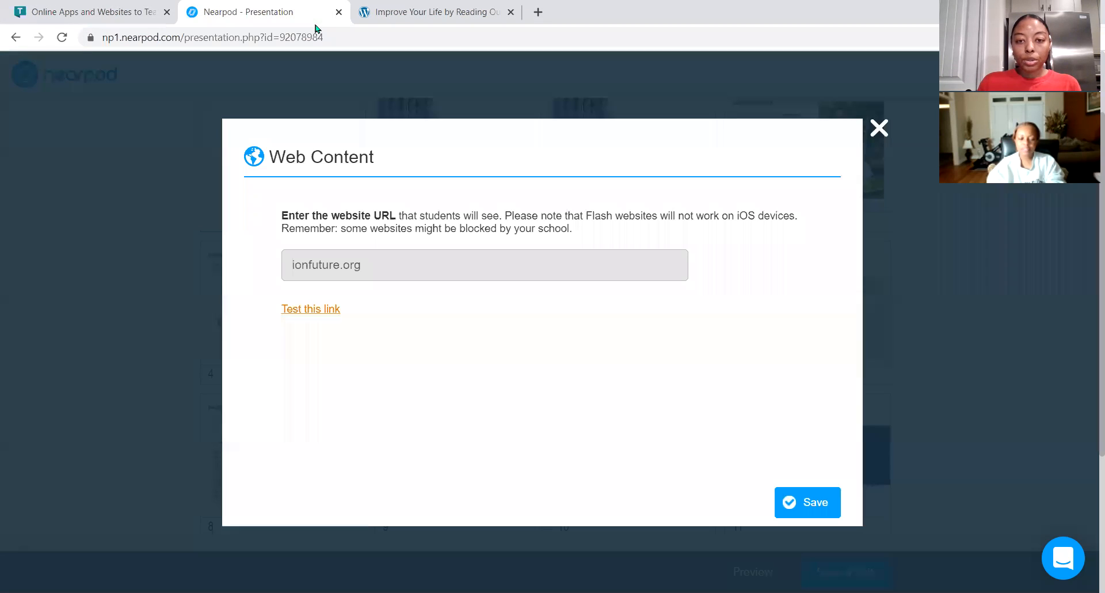
pyautogui.click(818, 506)
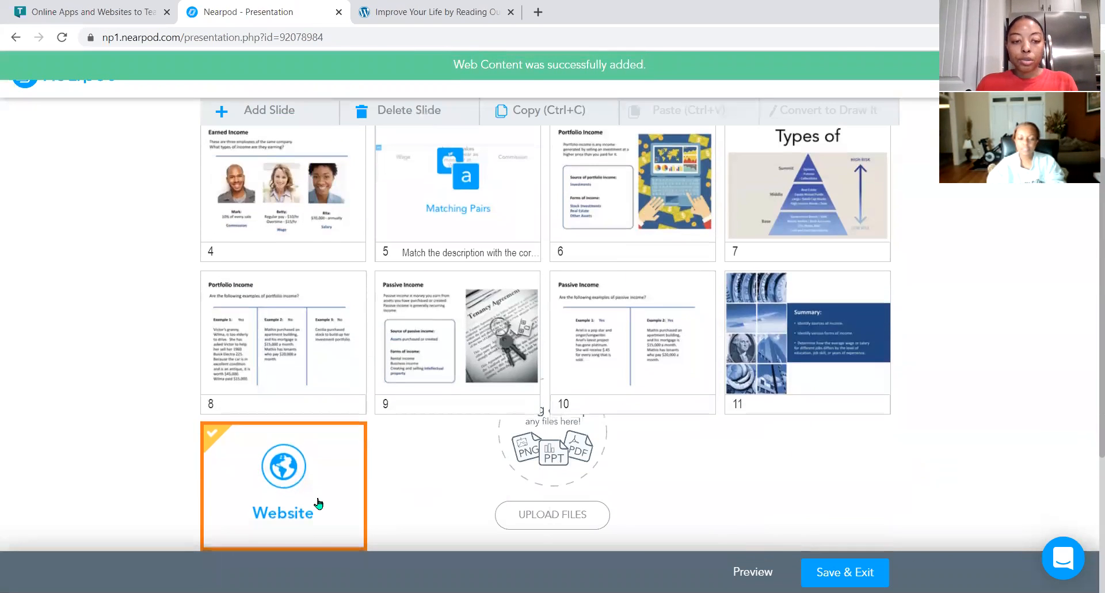
# Move the Web Content slide to position 6, right after the Matching Pairs slide.
pyautogui.moveTo(310, 504); pyautogui.dragTo(633, 210)
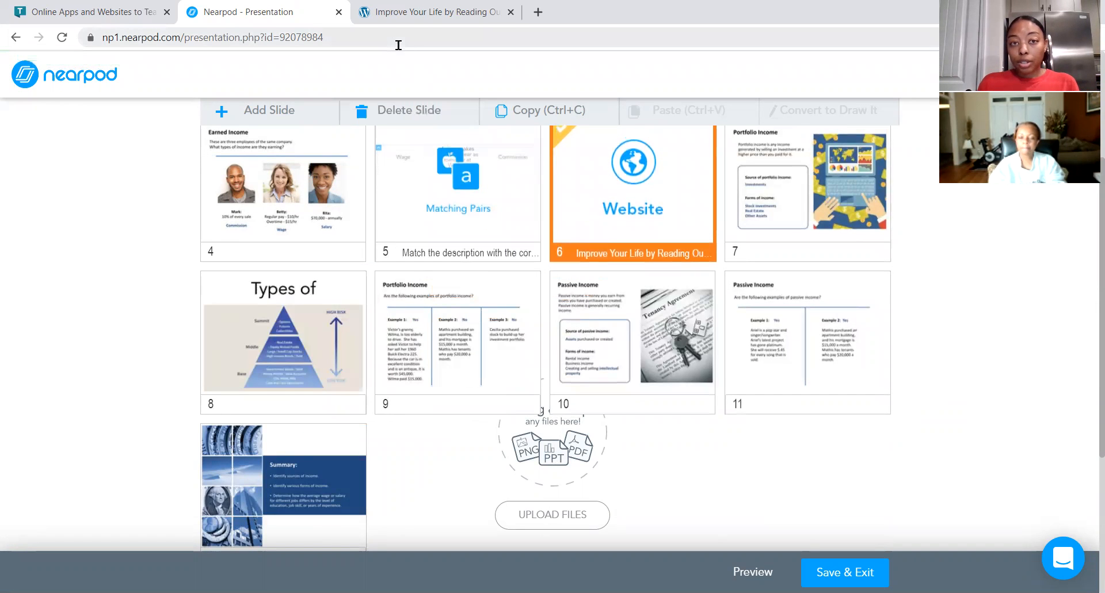
pyautogui.click(509, 23)
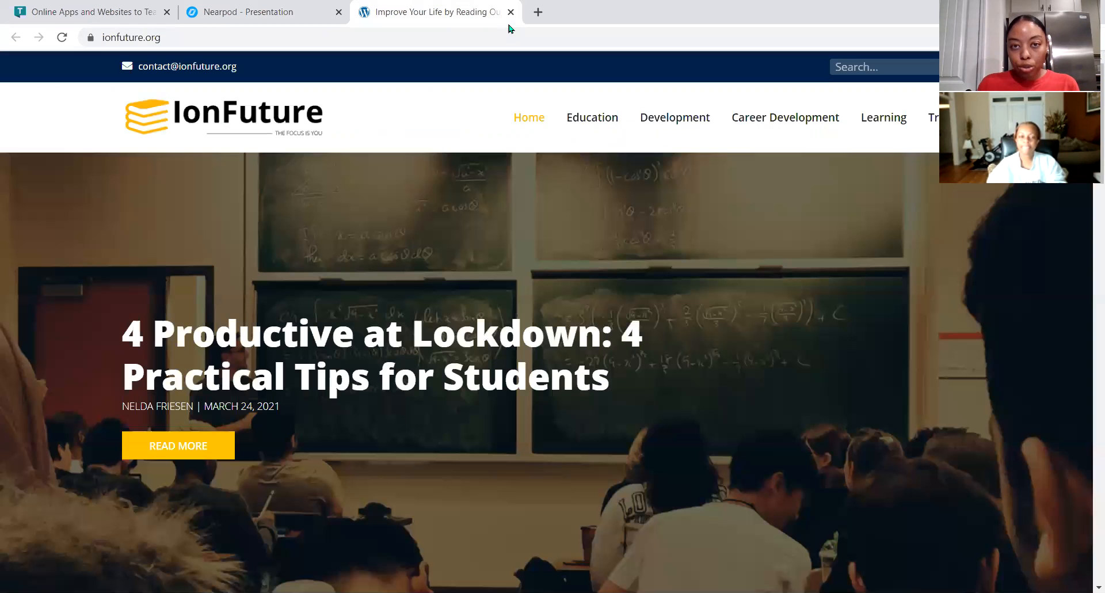
pyautogui.click(229, 18)
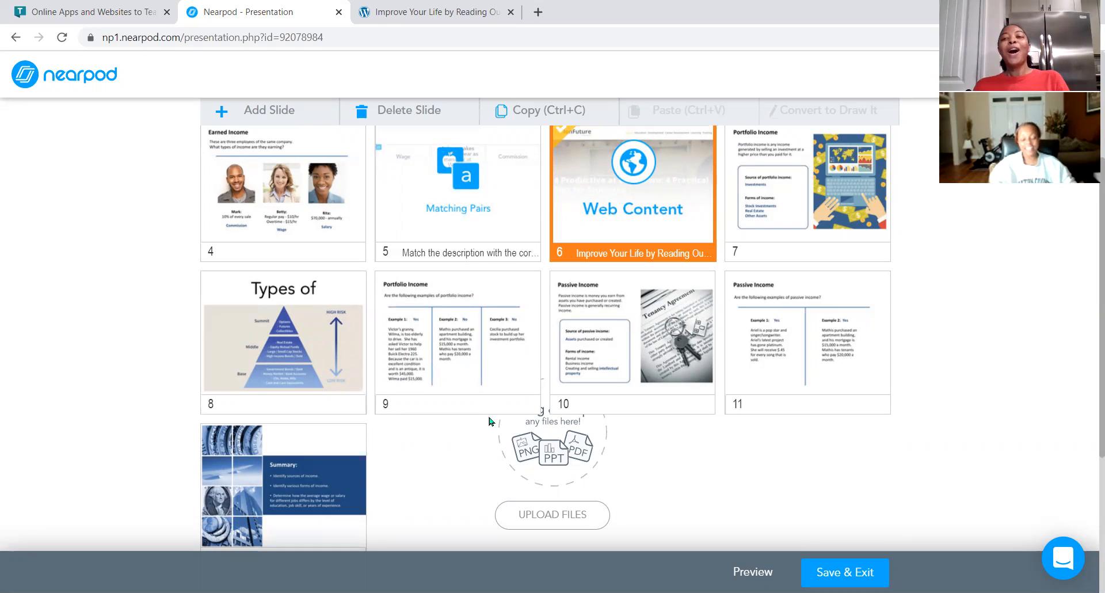
# Search Flocabulary videos for investing and add the Investing Your Money video to the lesson.
pyautogui.rightClick(544, 389)
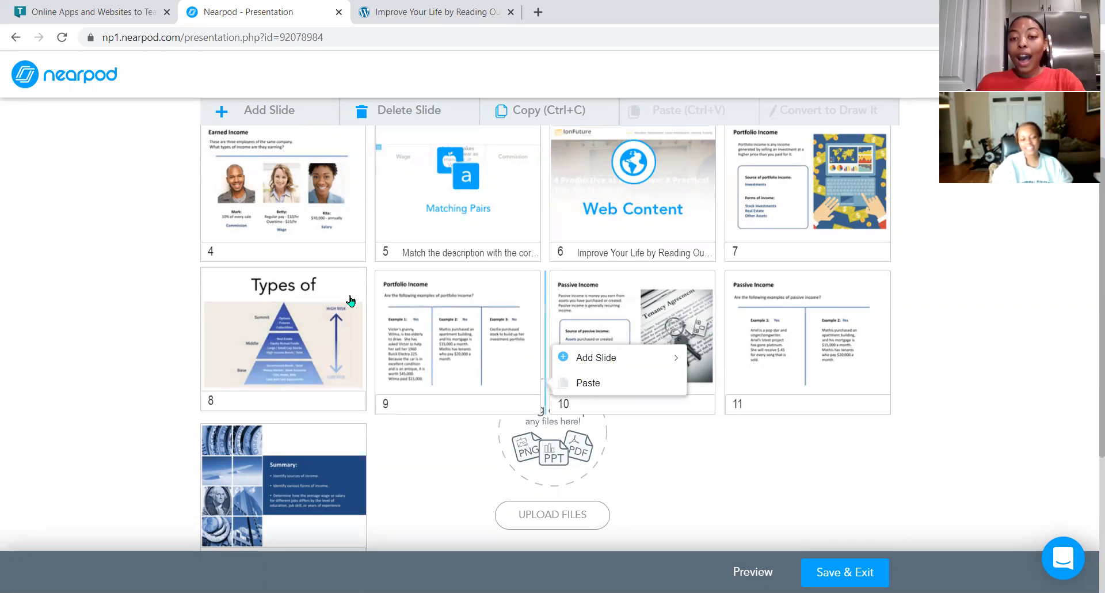
pyautogui.scroll(4, 350, 300)
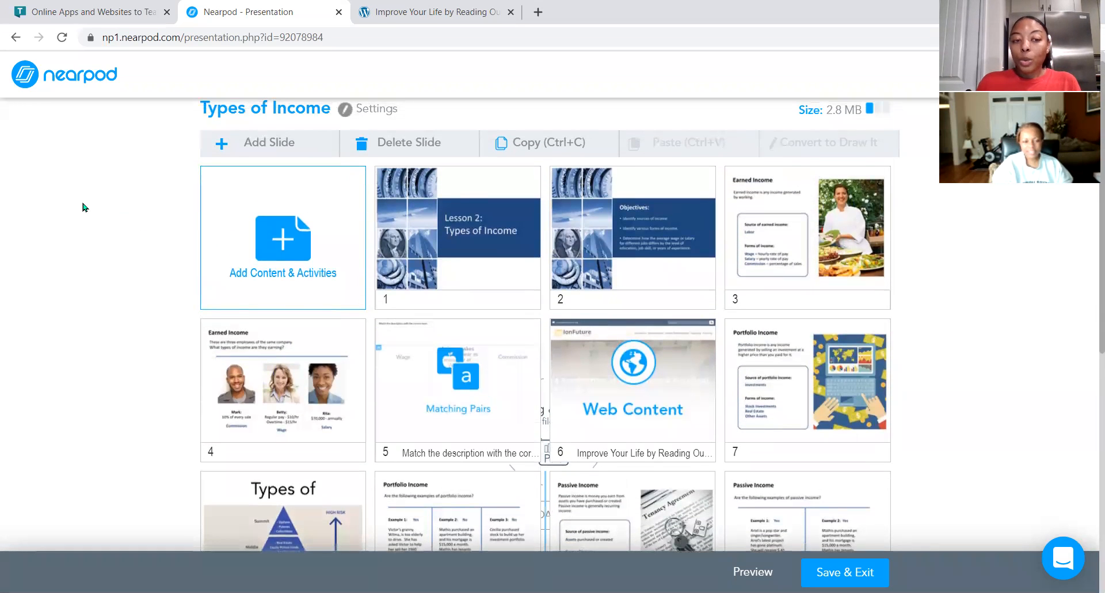
pyautogui.click(283, 268)
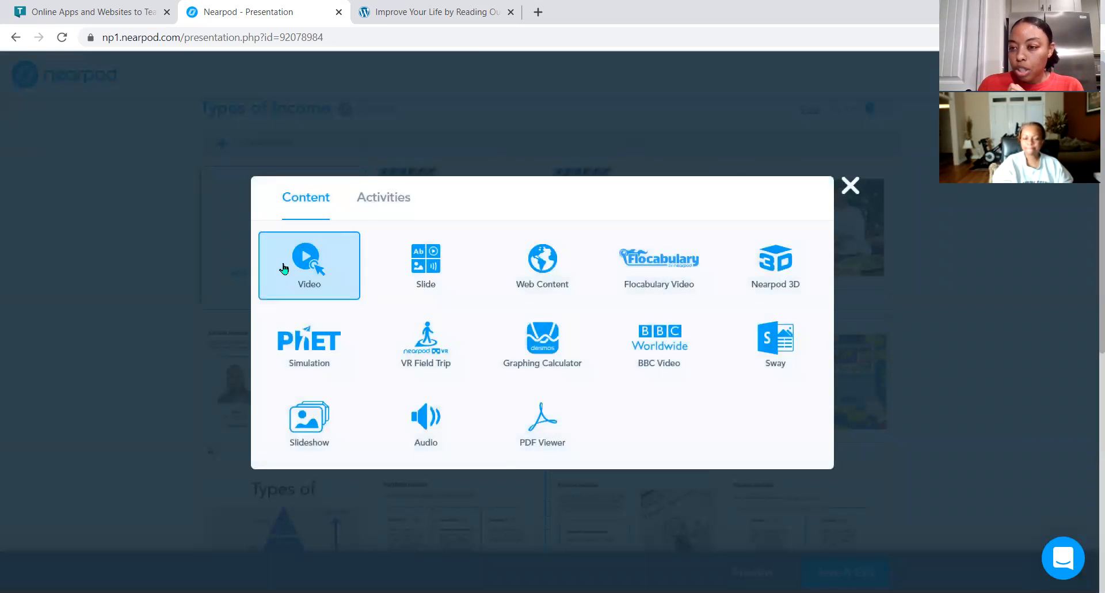
pyautogui.click(646, 274)
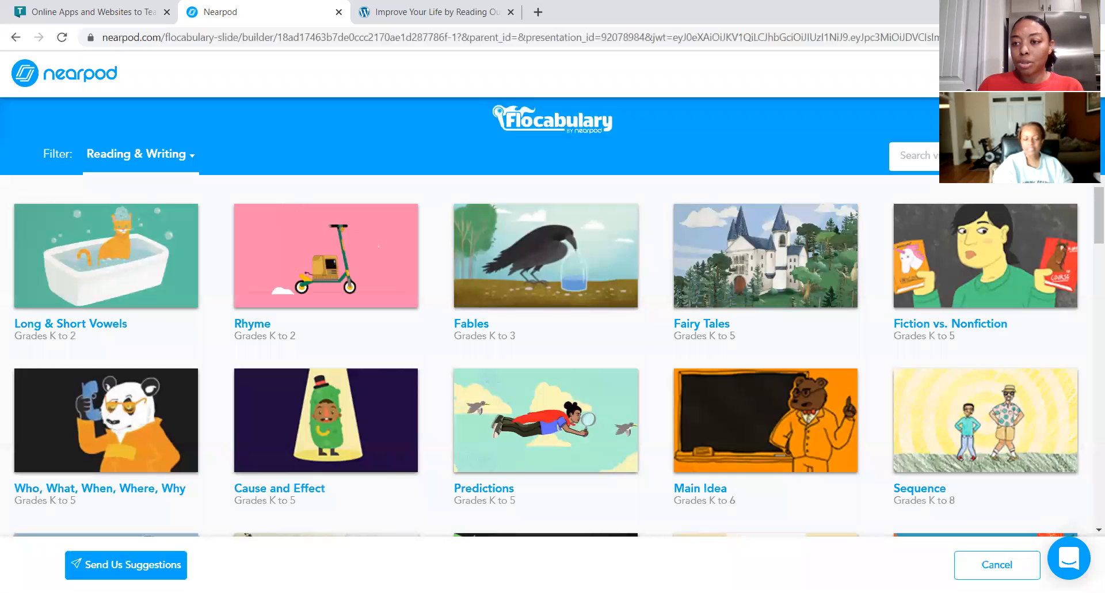
pyautogui.click(901, 156)
pyautogui.write('investing')
pyautogui.press('Return')
pyautogui.moveTo(134, 276)
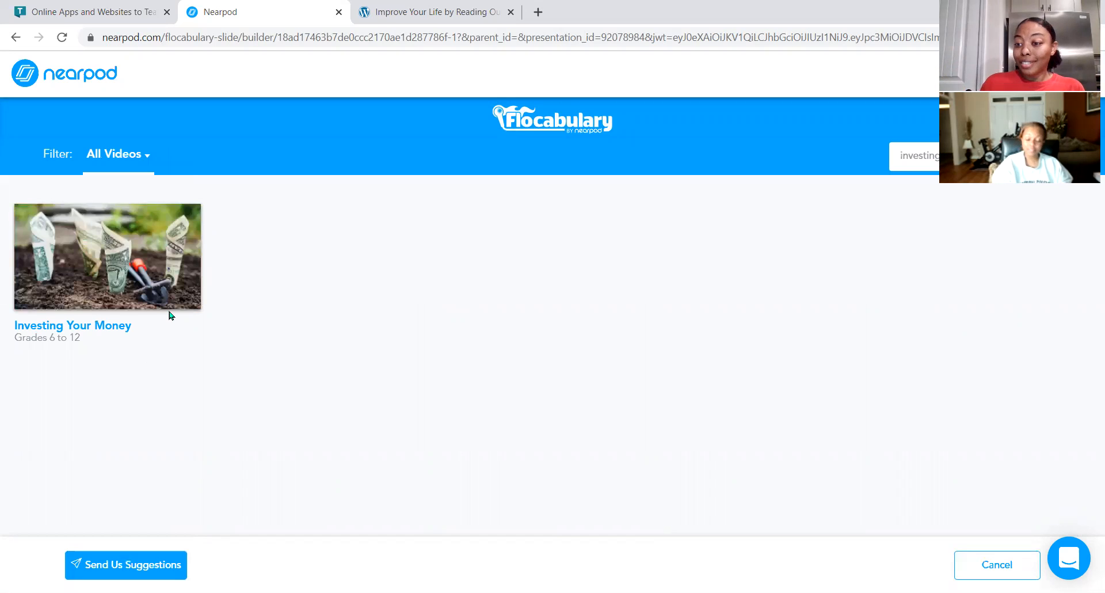
pyautogui.moveTo(168, 296)
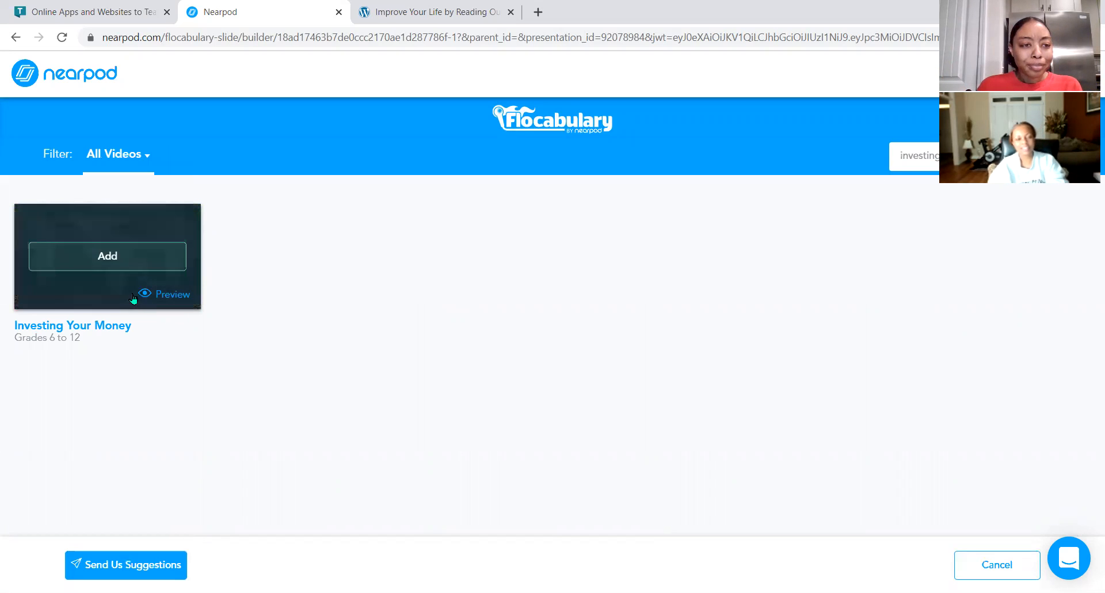
pyautogui.click(103, 259)
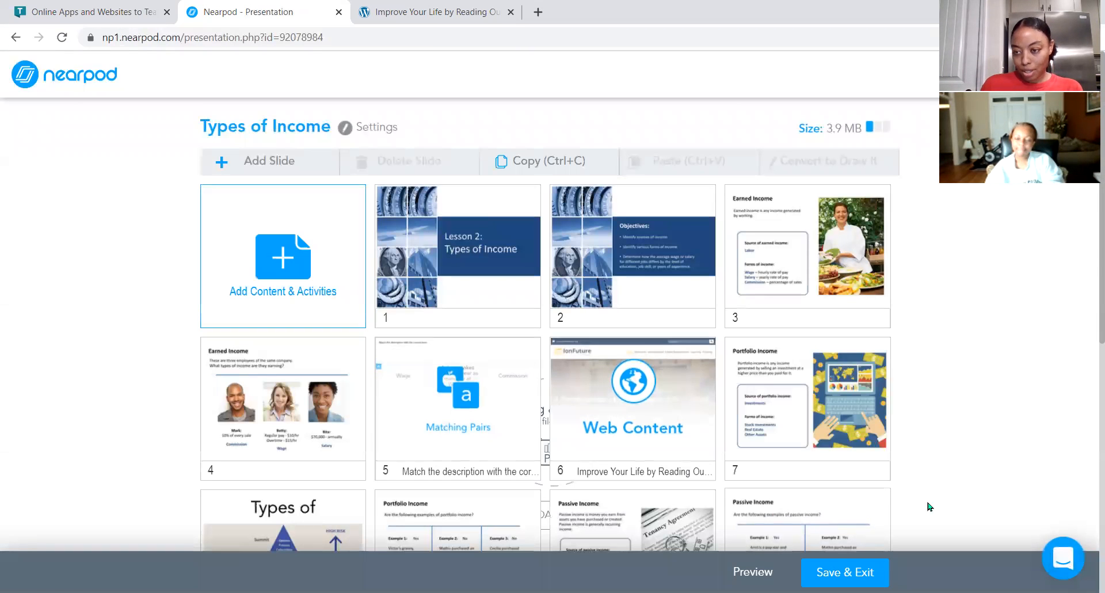
# Move the Investing Your Money video slide to position 10, after the Portfolio Income examples slide.
pyautogui.scroll(-5, 947, 499)
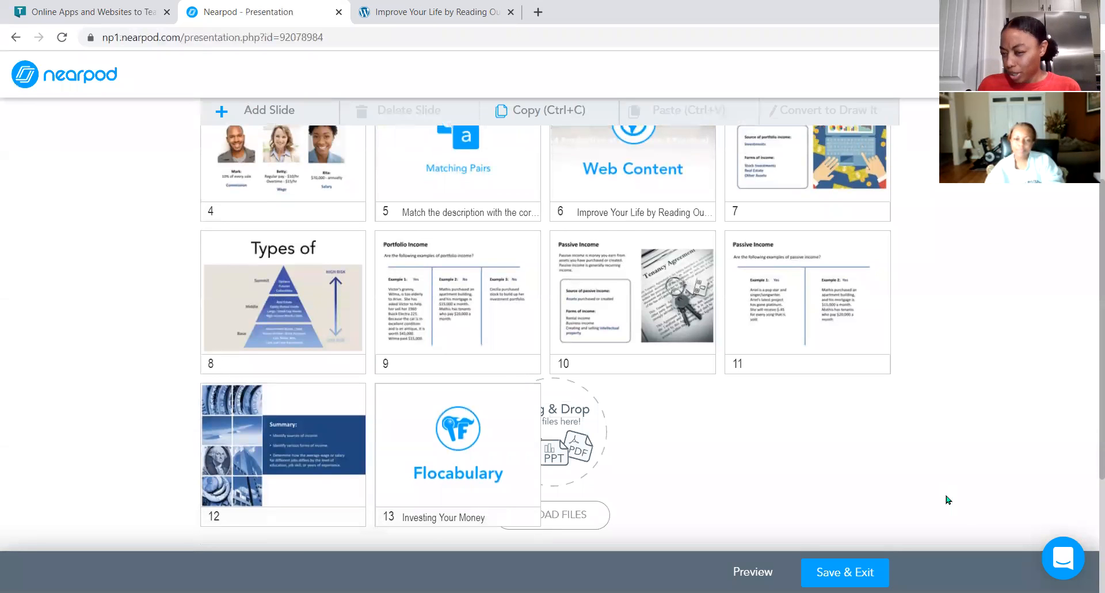
pyautogui.moveTo(494, 444); pyautogui.dragTo(665, 291)
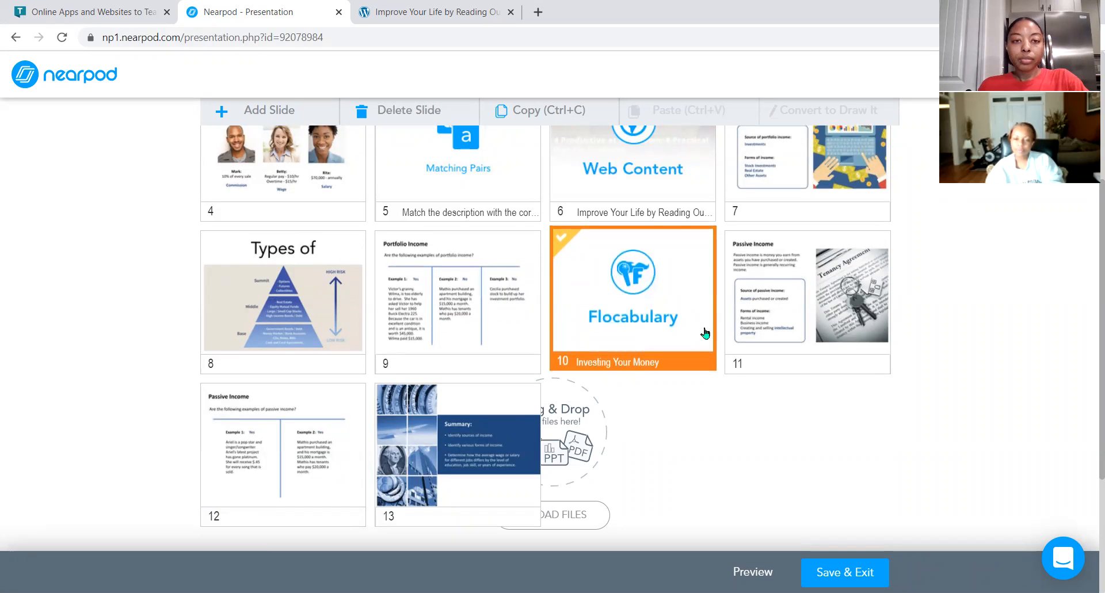
# Add a Collaborate Board activity to the lesson and choose the yellow sticky-note style.
pyautogui.scroll(5, 705, 333)
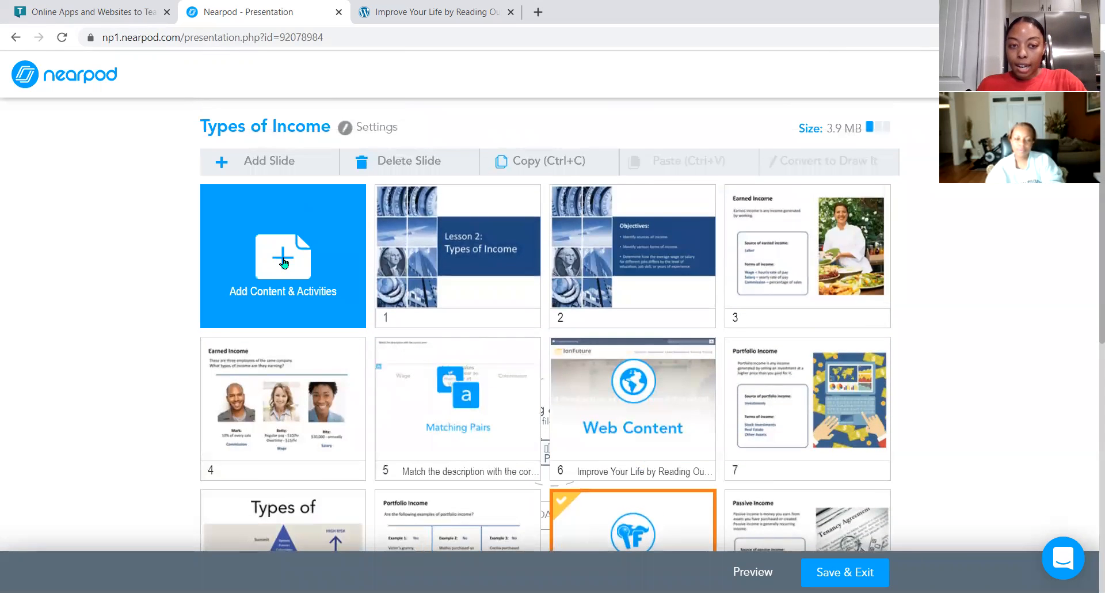
pyautogui.click(284, 263)
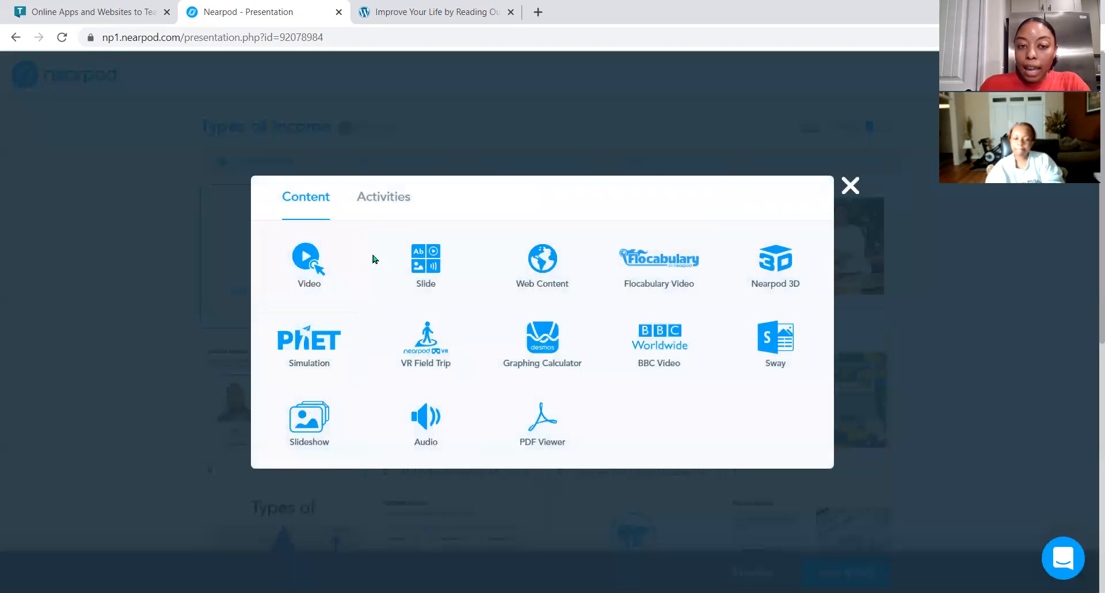
pyautogui.click(374, 206)
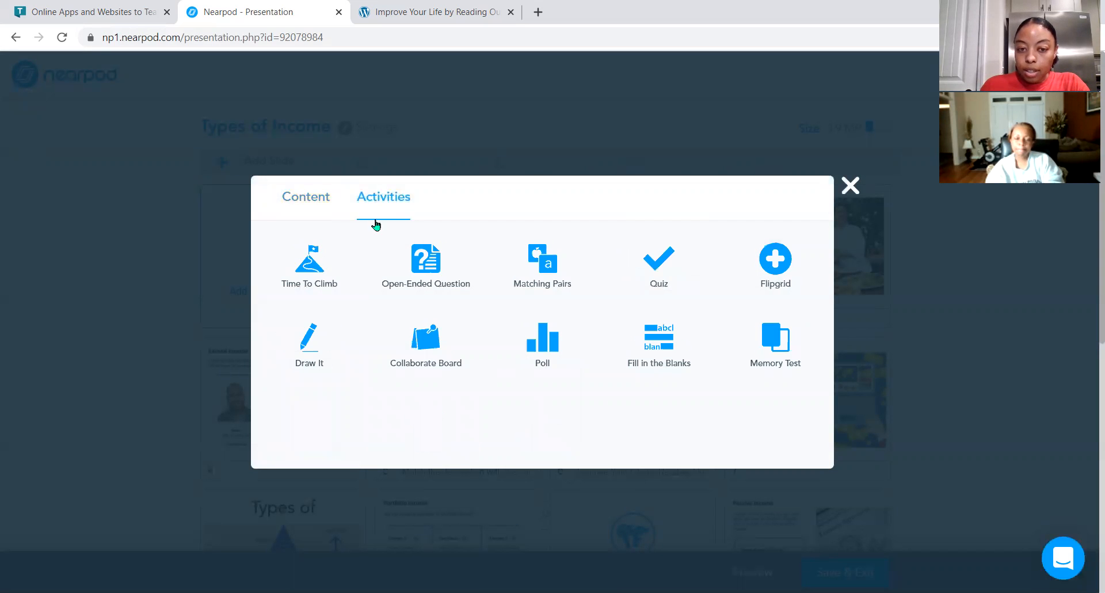
pyautogui.click(429, 348)
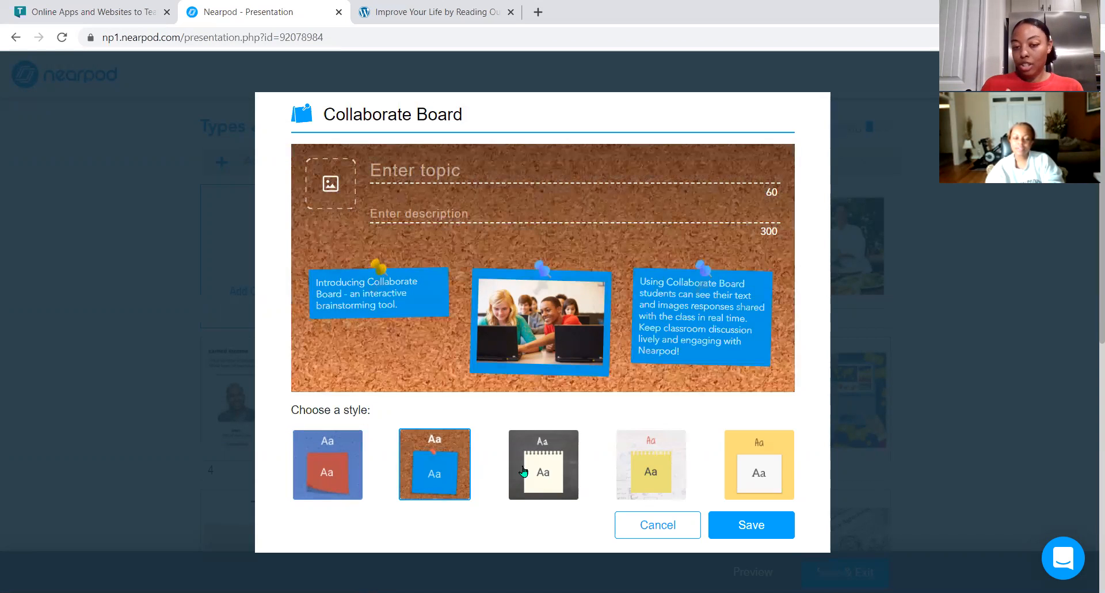
pyautogui.click(649, 470)
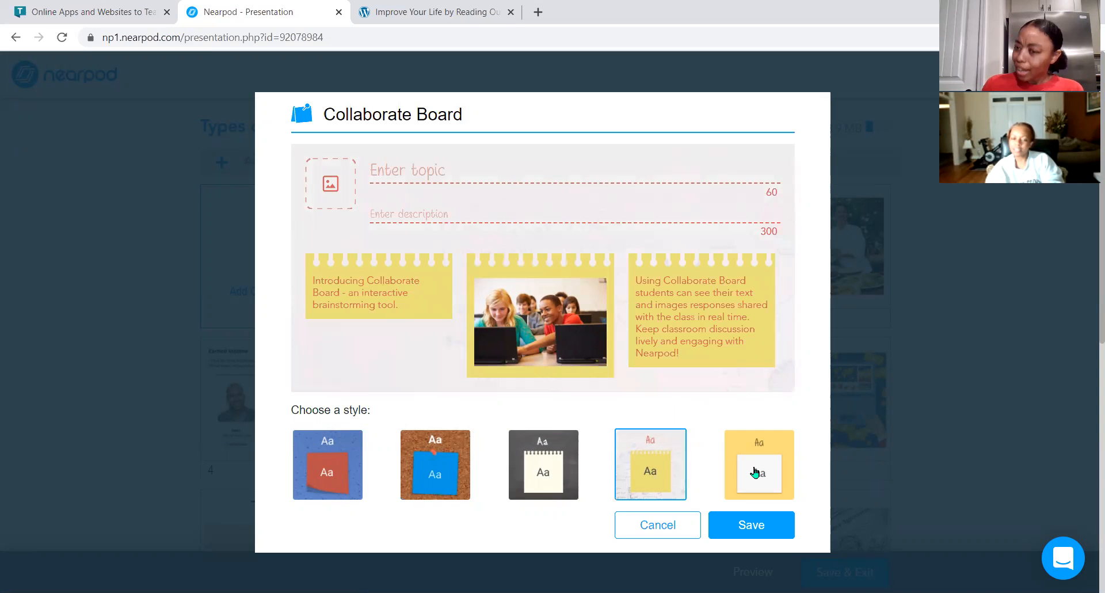
pyautogui.click(755, 472)
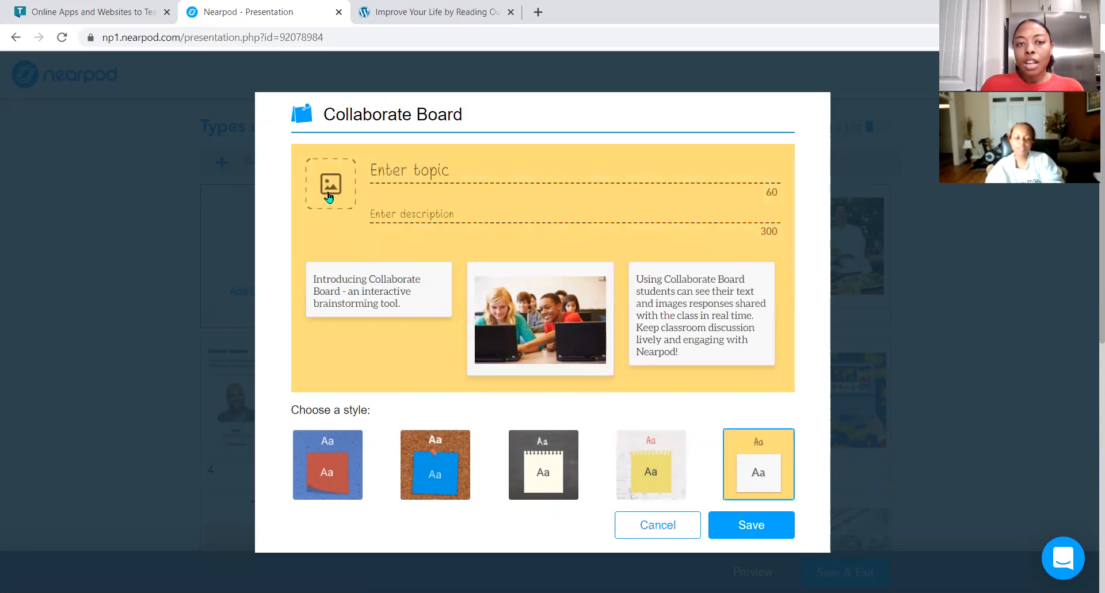
# Enter Portfolio Income as the Collaborate Board topic.
pyautogui.click(418, 173)
pyautogui.write('P')
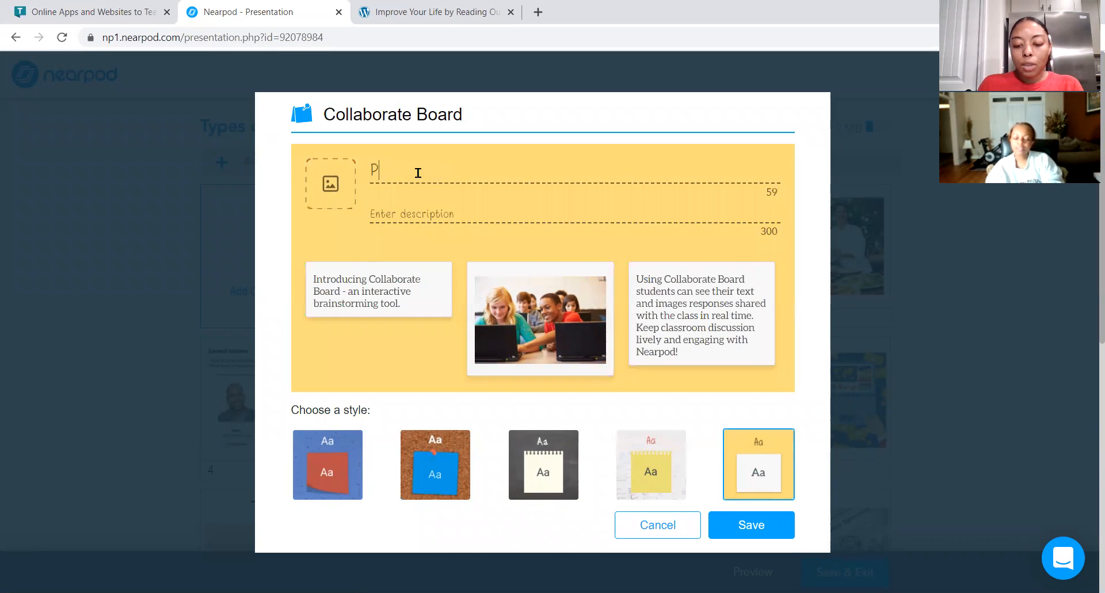
pyautogui.write('ortfolio Income')
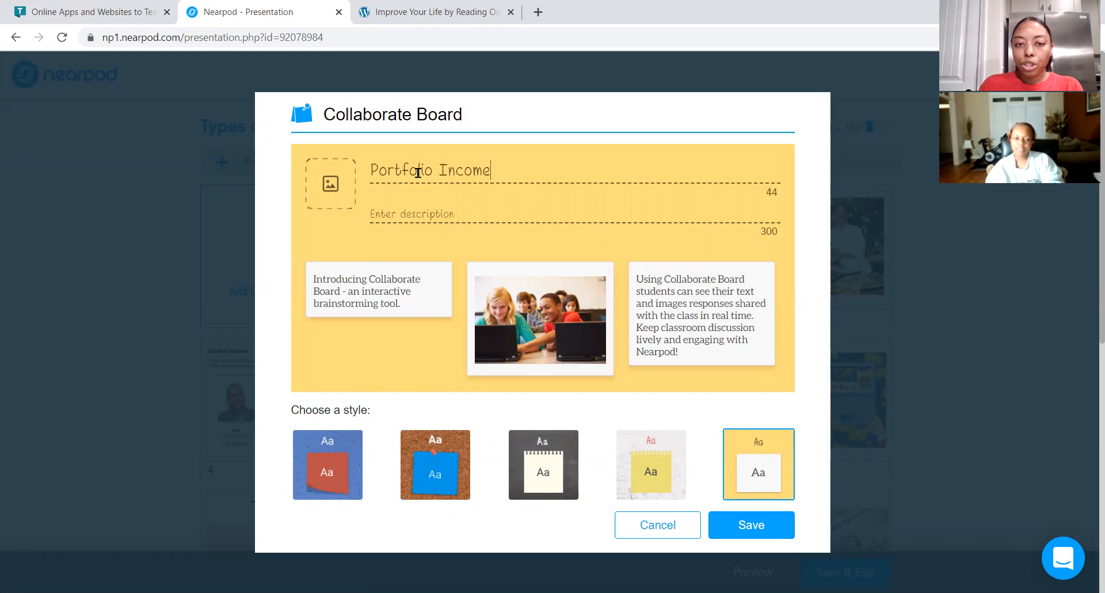
# Search images for income and save a money-exchange picture as the board's topic image.
pyautogui.click(334, 181)
pyautogui.click(438, 224)
pyautogui.write('income')
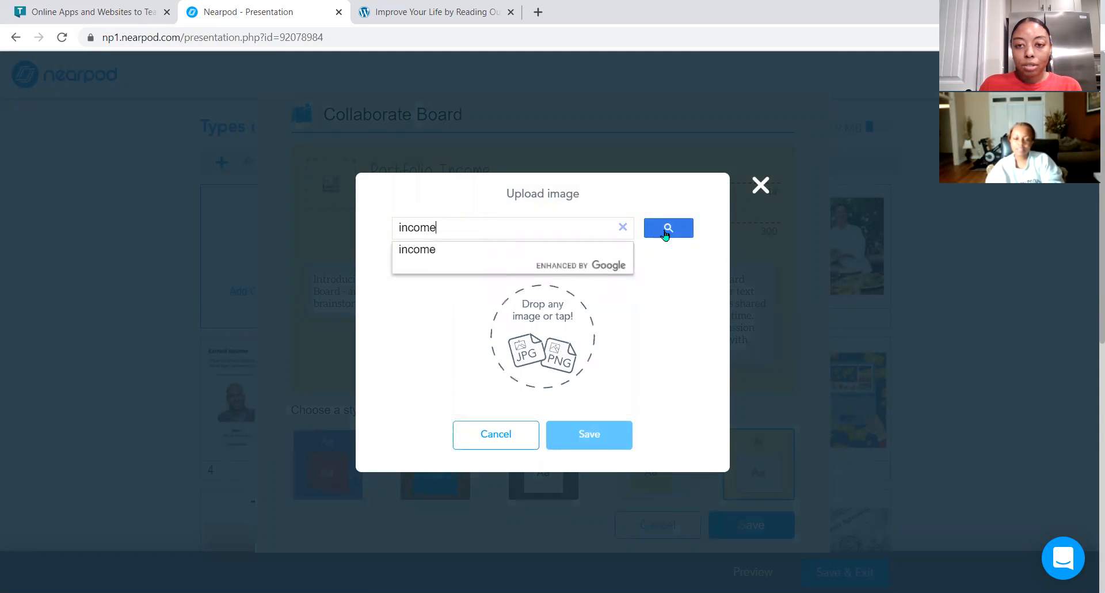
pyautogui.click(664, 232)
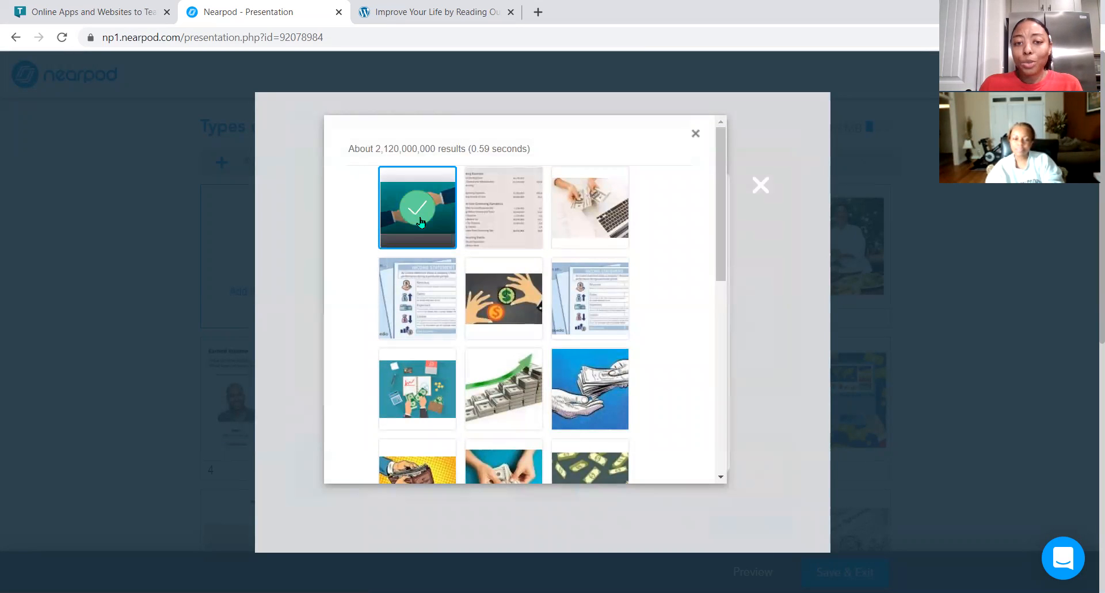
pyautogui.scroll(-5, 611, 231)
pyautogui.scroll(-4, 611, 231)
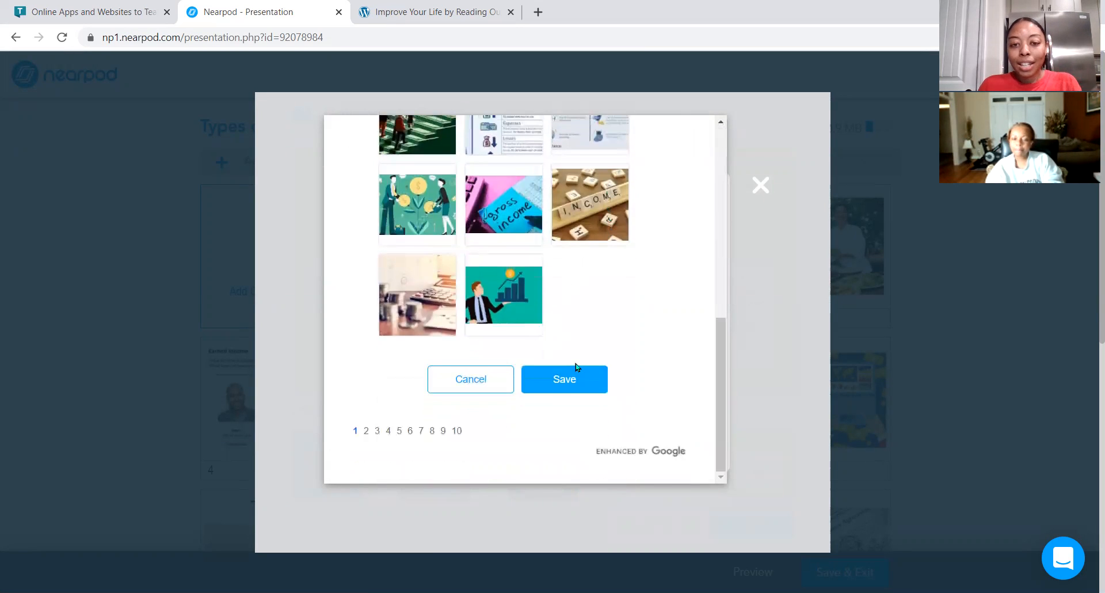
pyautogui.click(580, 381)
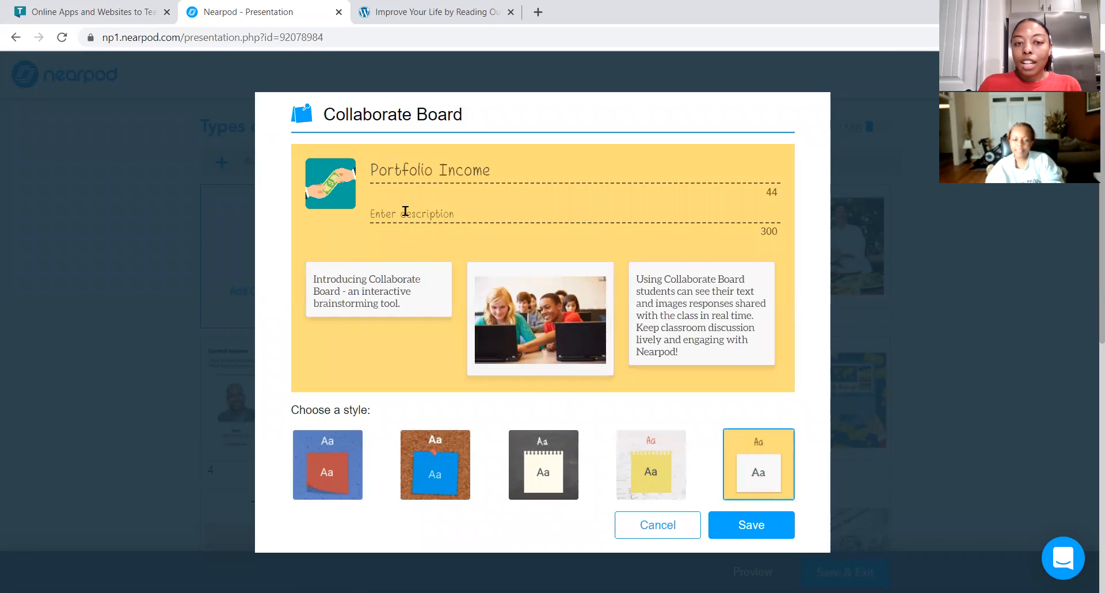
# Start writing the board description about a singer who just completed an album and makes 45 cent.
pyautogui.click(407, 213)
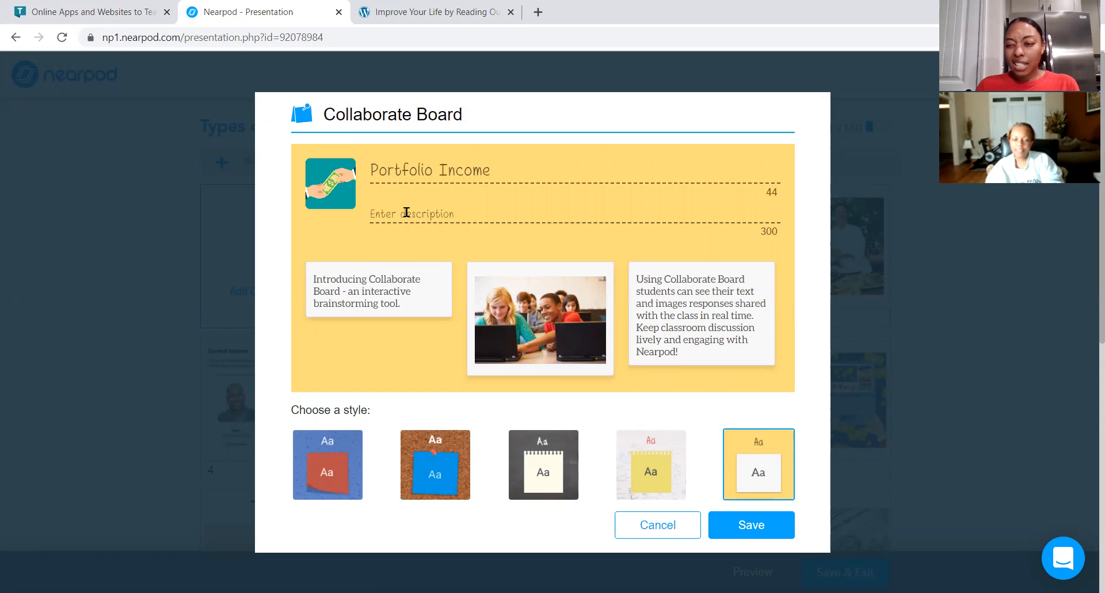
pyautogui.write('A')
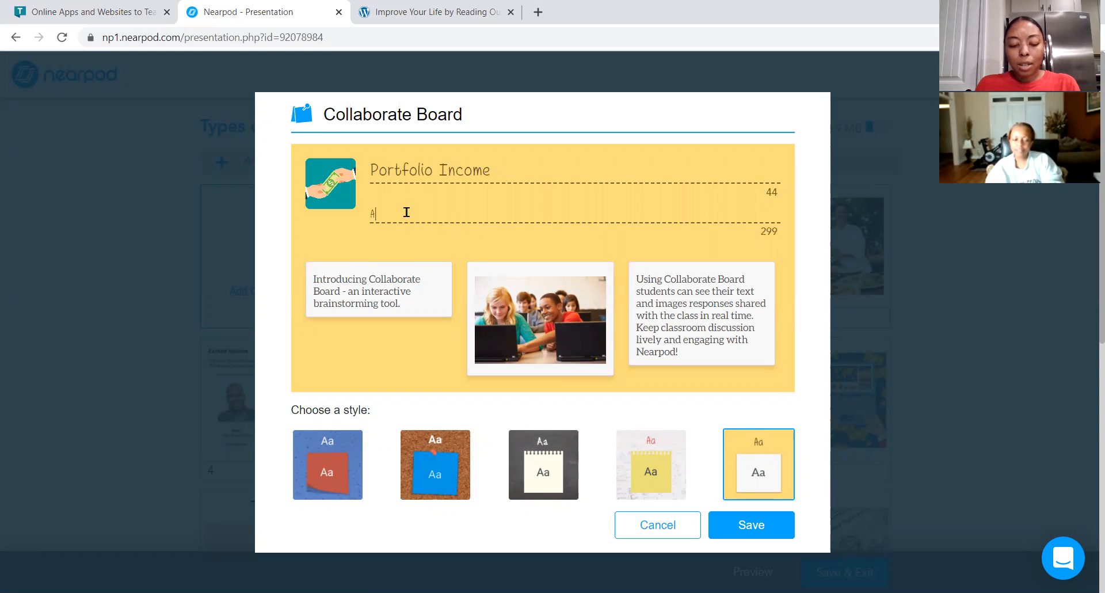
pyautogui.write('riel is a singer. She just completed an abl')
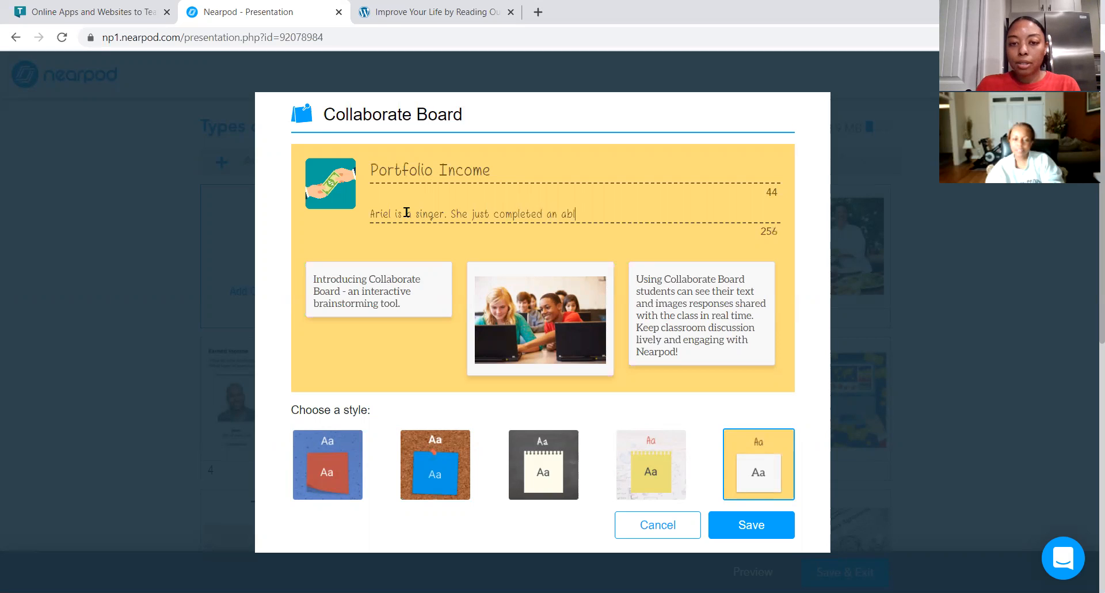
pyautogui.press('BackSpace')
pyautogui.write('l')
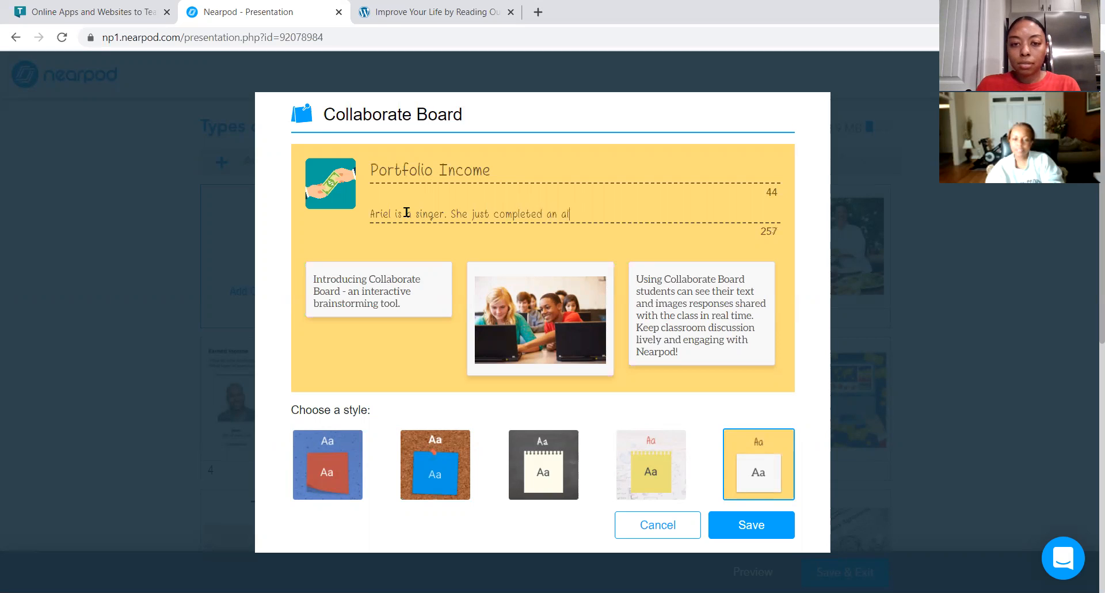
pyautogui.write('bum and she makes ')
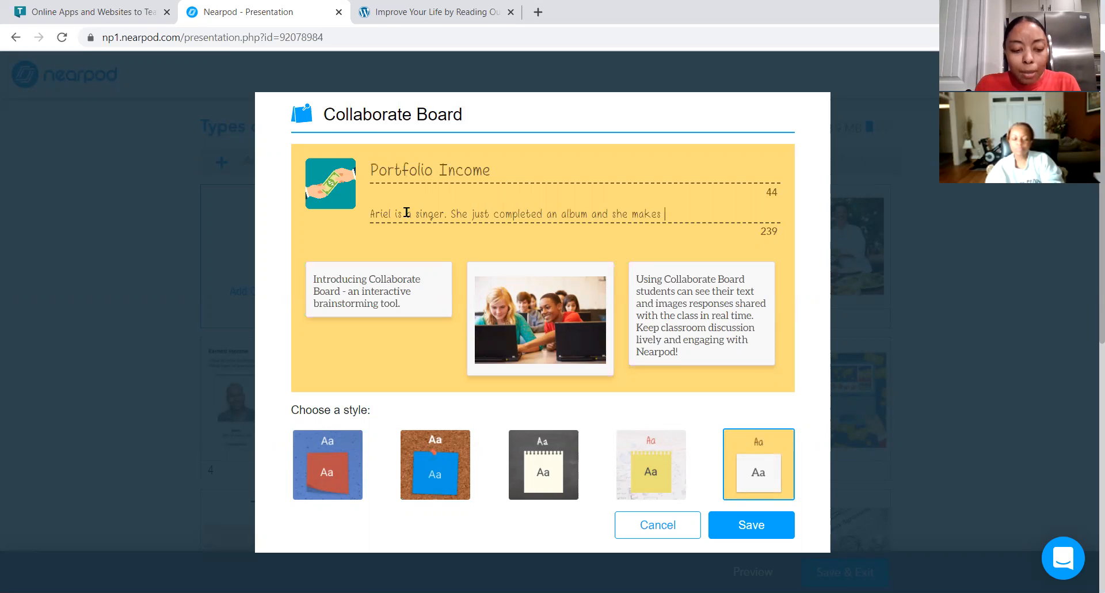
pyautogui.write('45 cent')
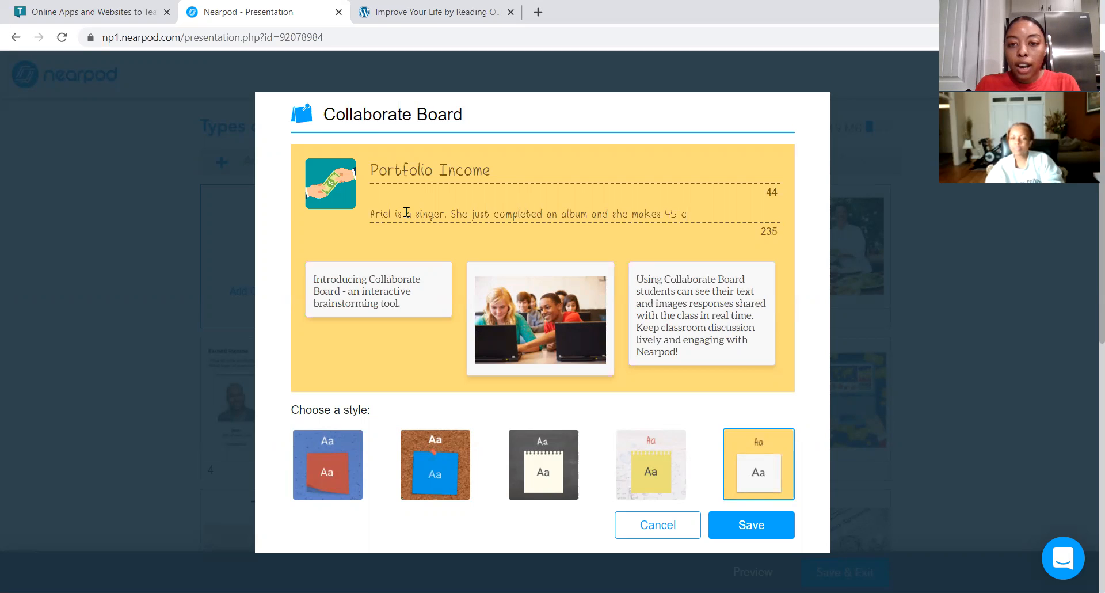
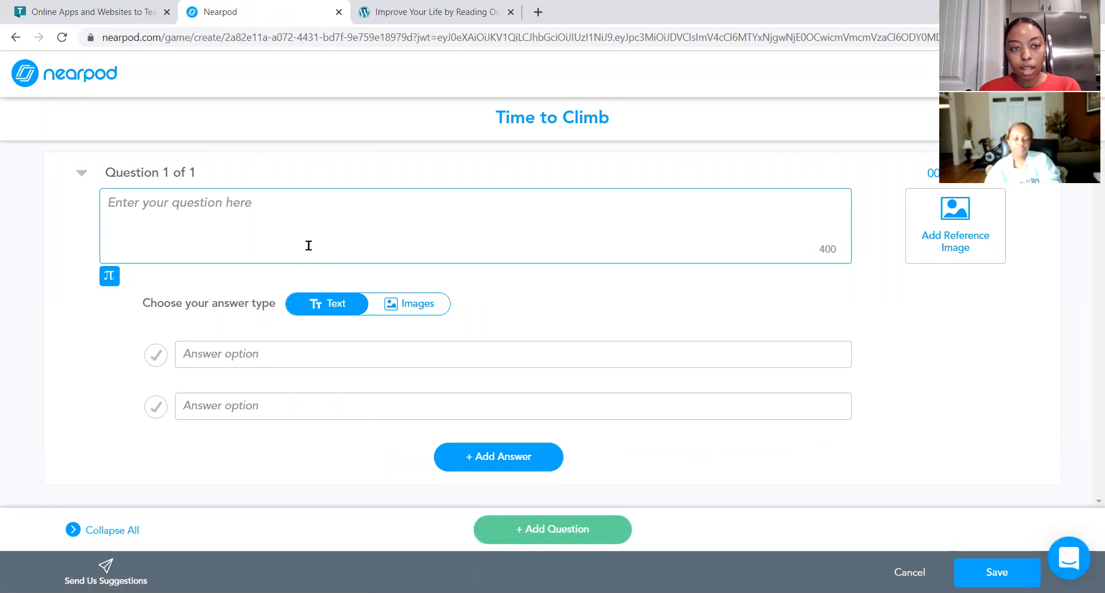
# Enter the first Time to Climb question: What are the three types of income?
pyautogui.write('What are the th')
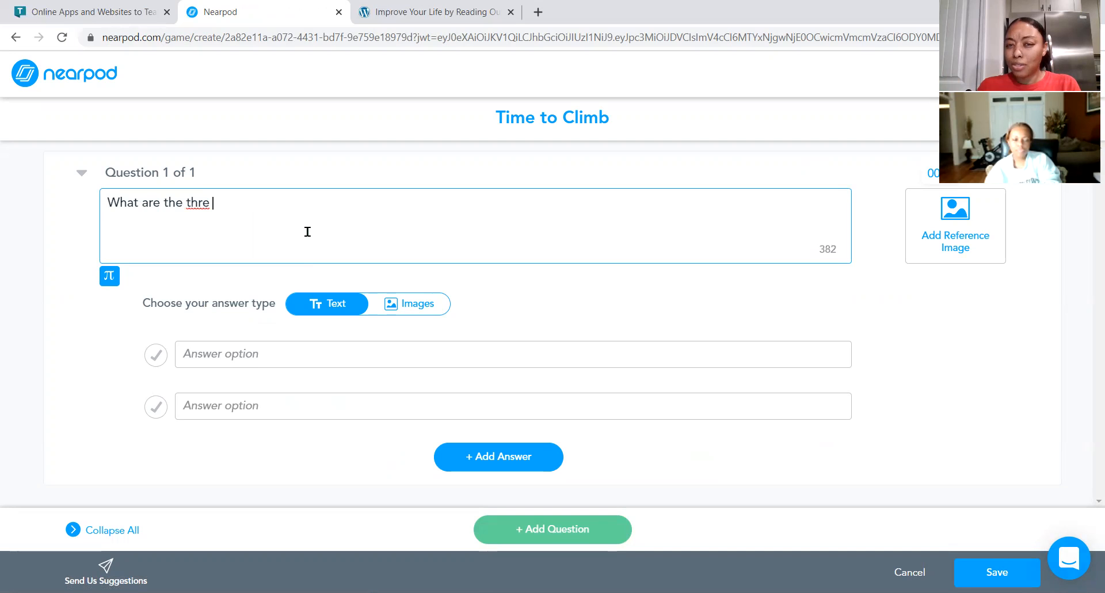
pyautogui.write('ree types o')
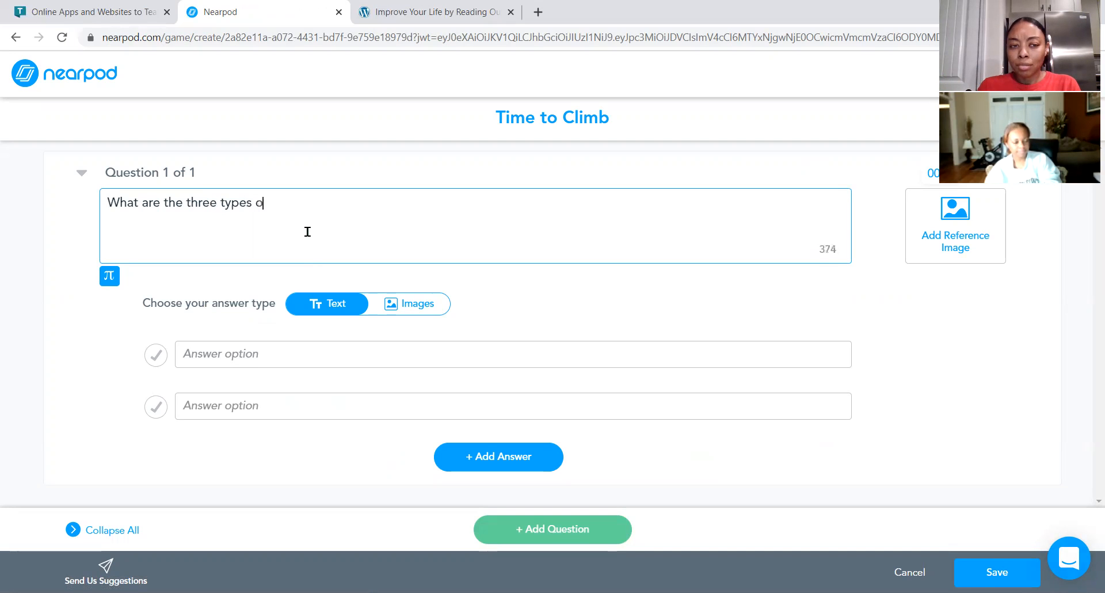
pyautogui.write('f income?')
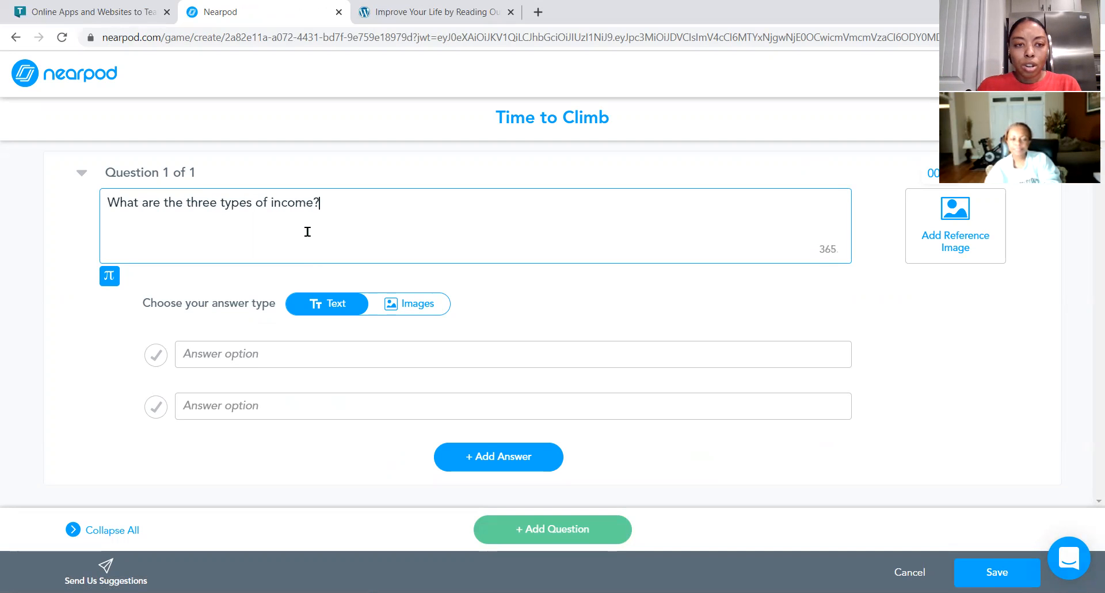
# Fill in the first answer option as Earned, passive, portfolio.
pyautogui.click(285, 351)
pyautogui.write('P')
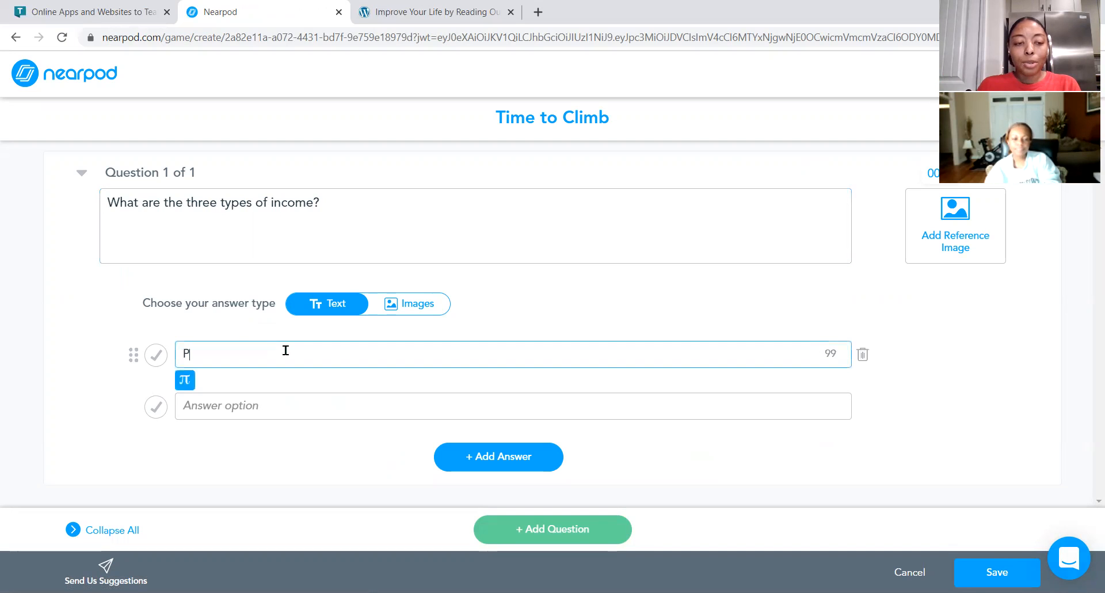
pyautogui.write('assive,')
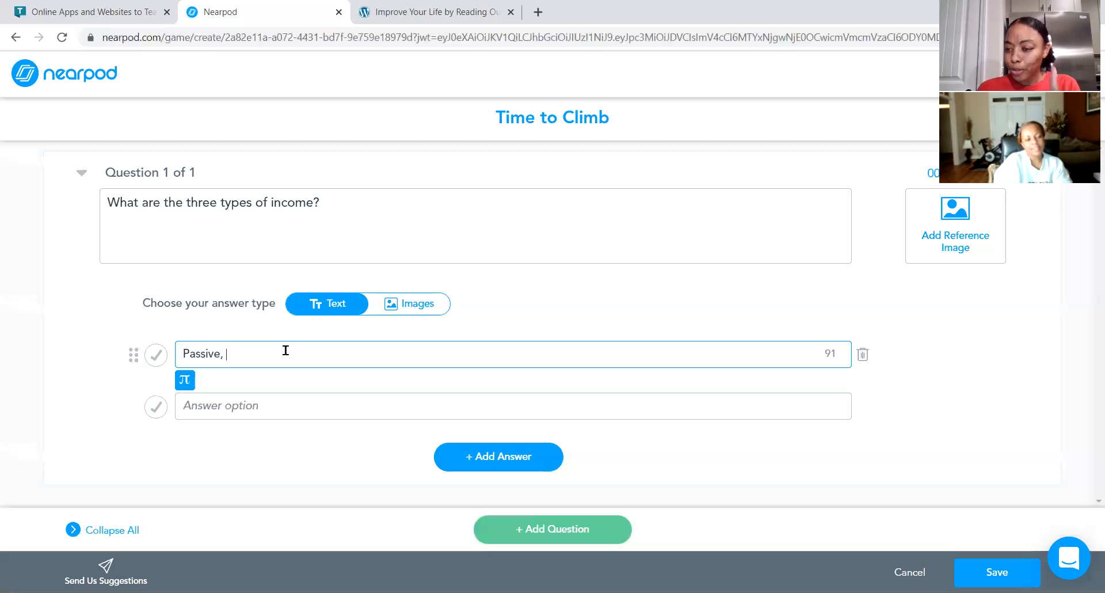
pyautogui.press('BackSpace')
pyautogui.press('BackSpace')
pyautogui.press('BackSpace')
pyautogui.press('BackSpace')
pyautogui.press('BackSpace')
pyautogui.press('BackSpace')
pyautogui.press('BackSpace')
pyautogui.press('BackSpace')
pyautogui.press('BackSpace')
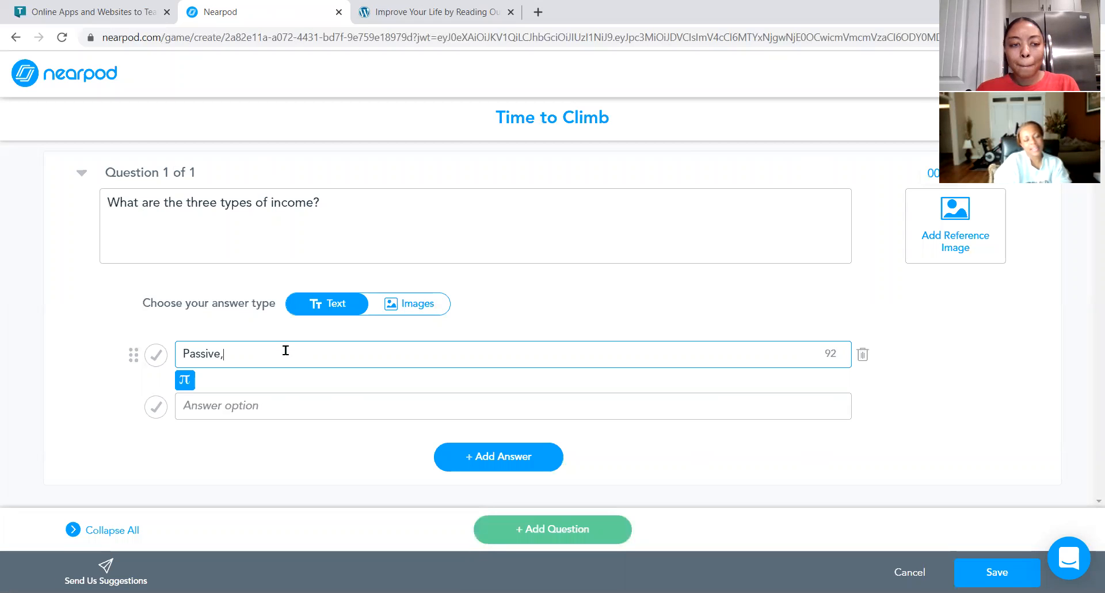
pyautogui.write('Ean')
pyautogui.write('ned')
pyautogui.write(', pass')
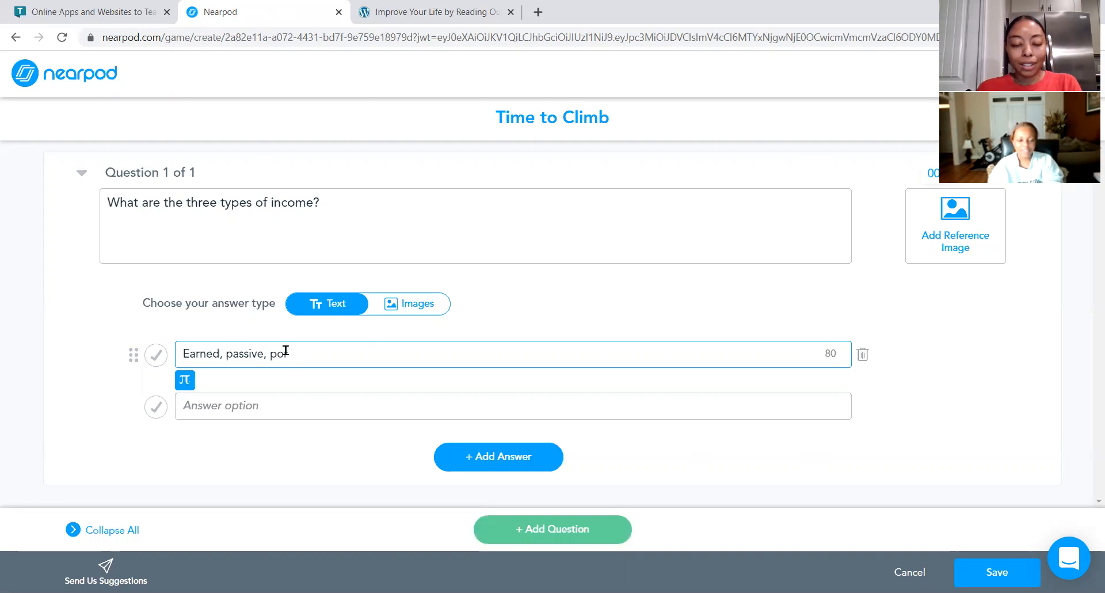
pyautogui.write('tfolio')
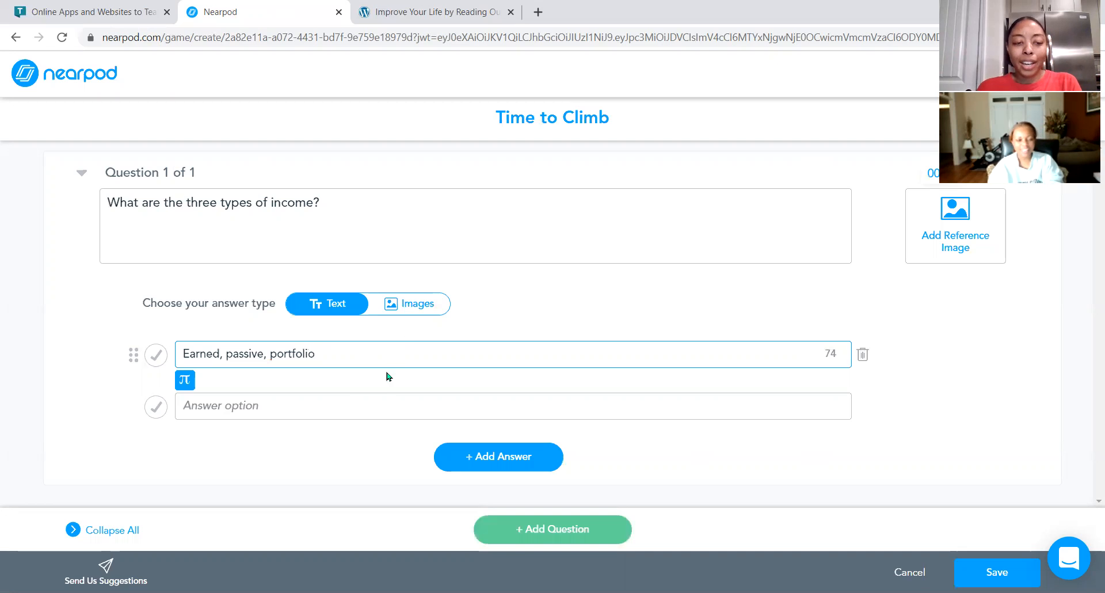
# Search reference images for three types of income and save the Different Types of Income picture for the question.
pyautogui.click(357, 407)
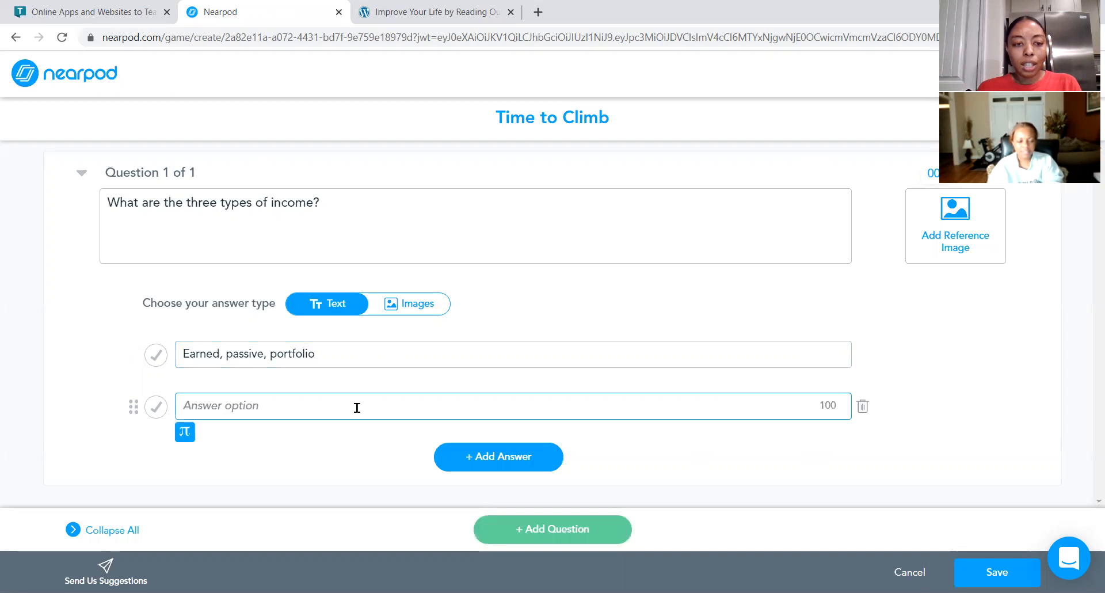
pyautogui.click(953, 227)
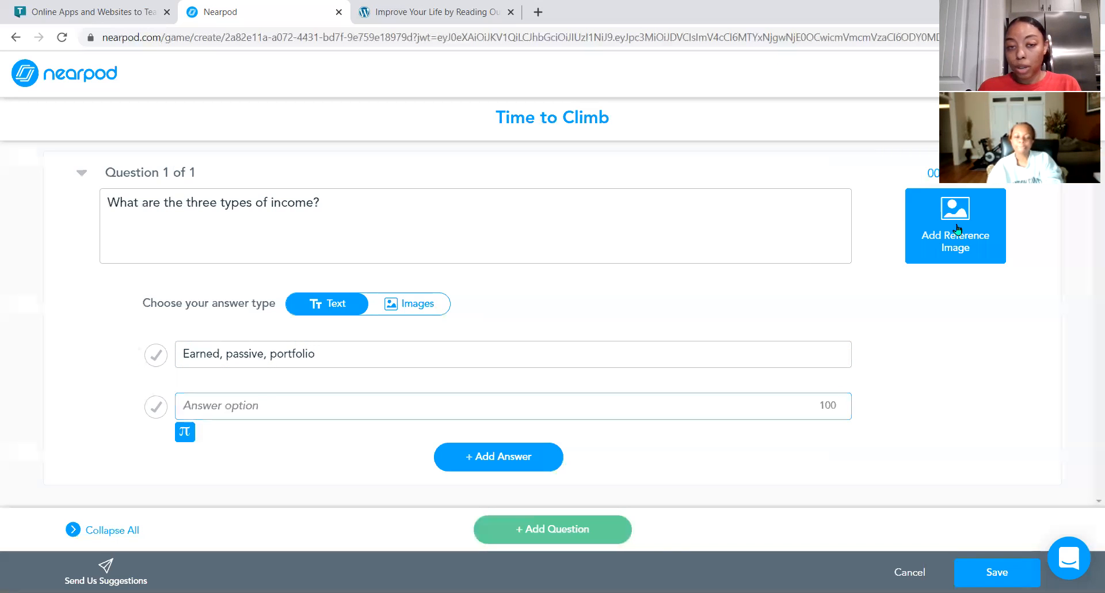
pyautogui.click(545, 181)
pyautogui.write('ty')
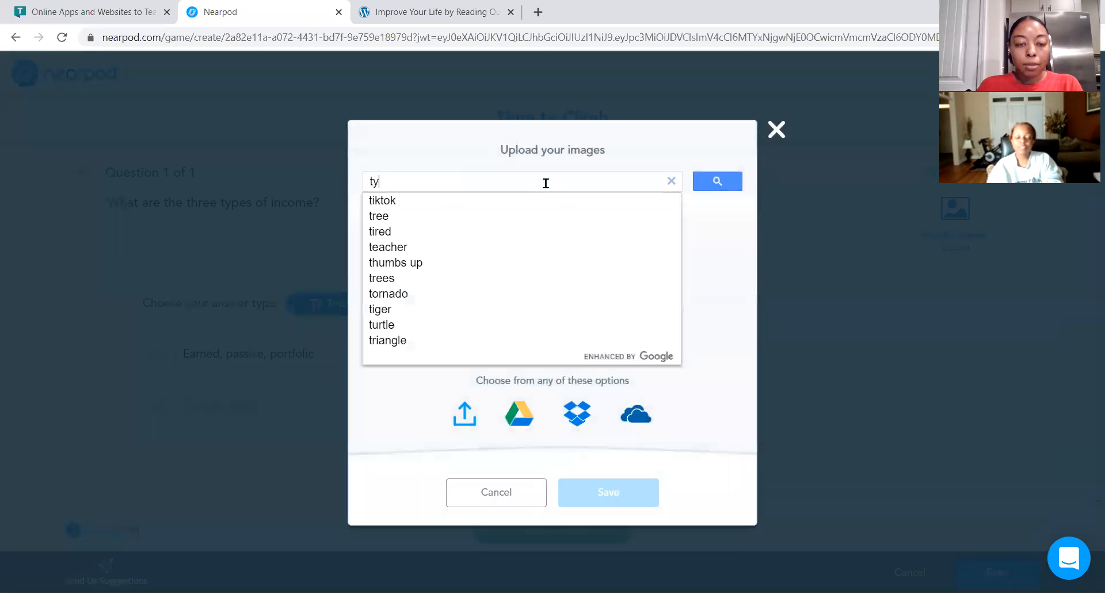
pyautogui.write('pes of income')
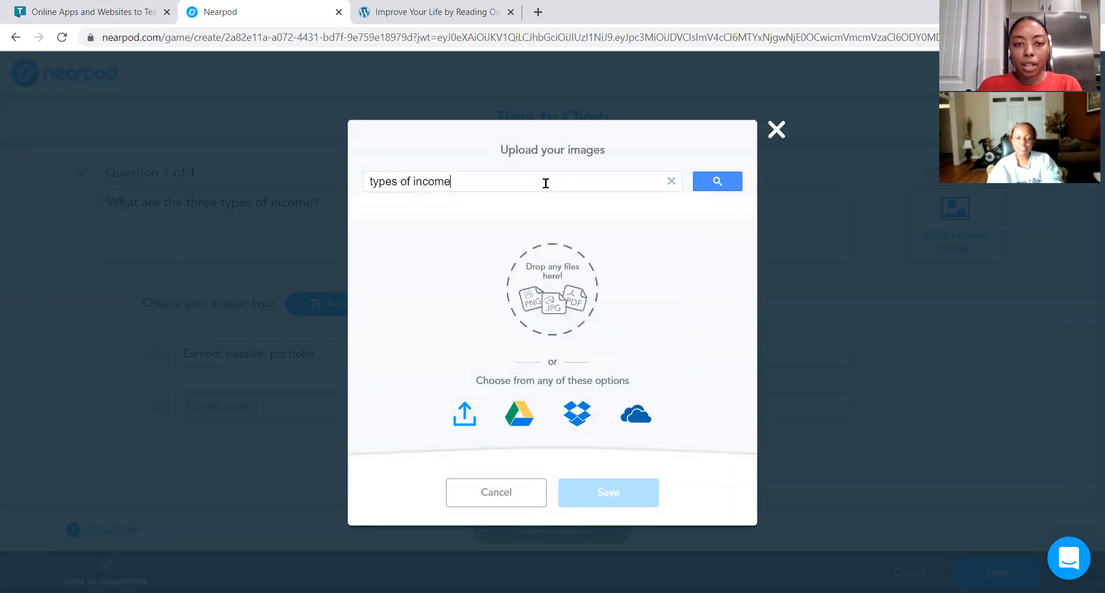
pyautogui.click(715, 183)
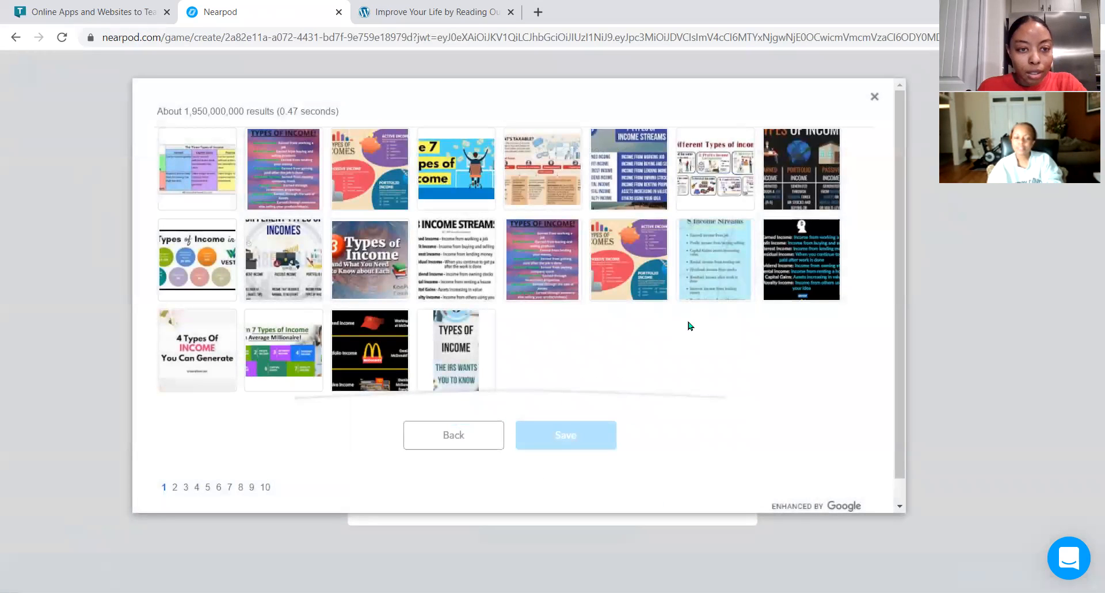
pyautogui.scroll(-1, 690, 326)
pyautogui.click(196, 234)
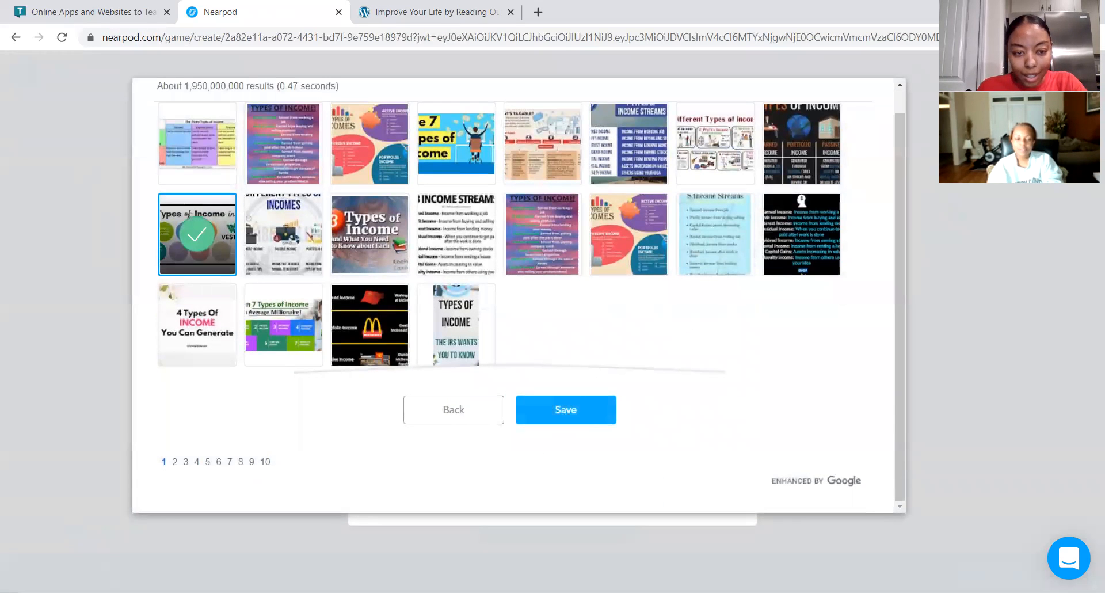
pyautogui.click(460, 410)
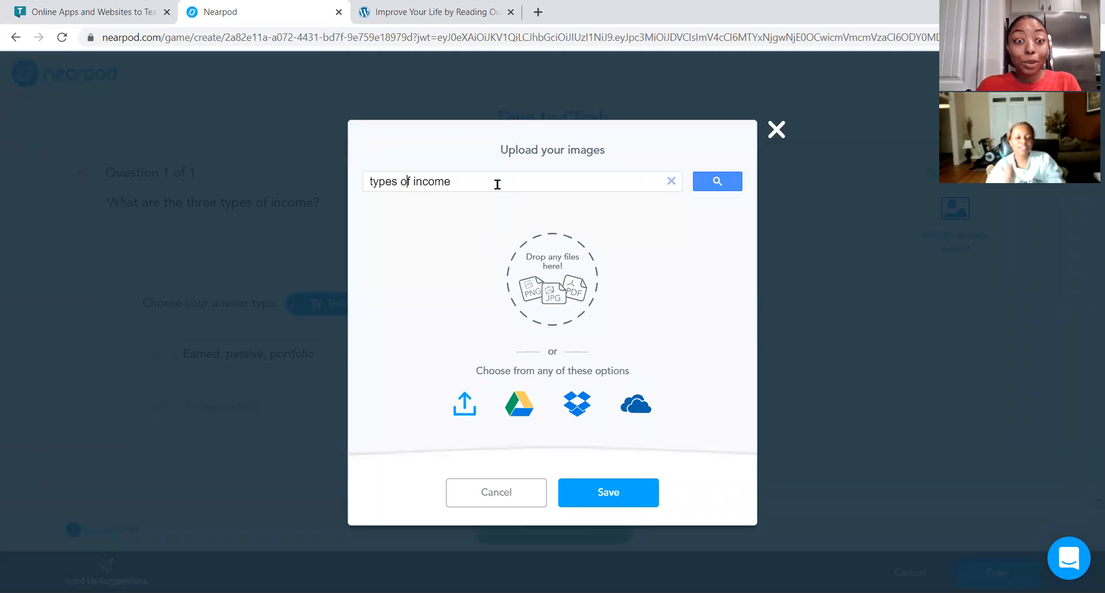
pyautogui.write('three')
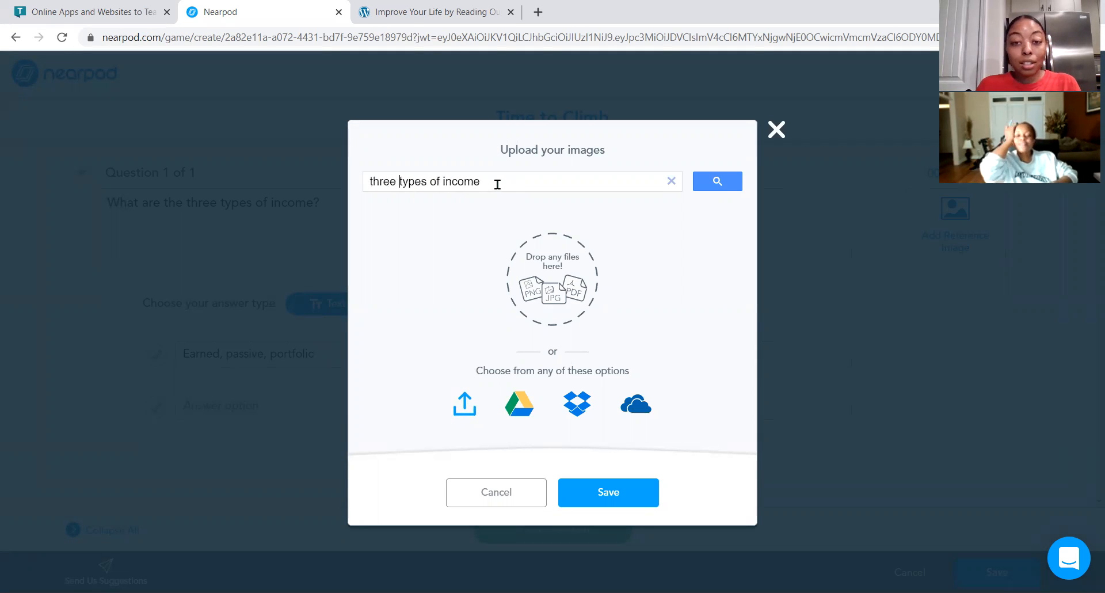
pyautogui.click(718, 181)
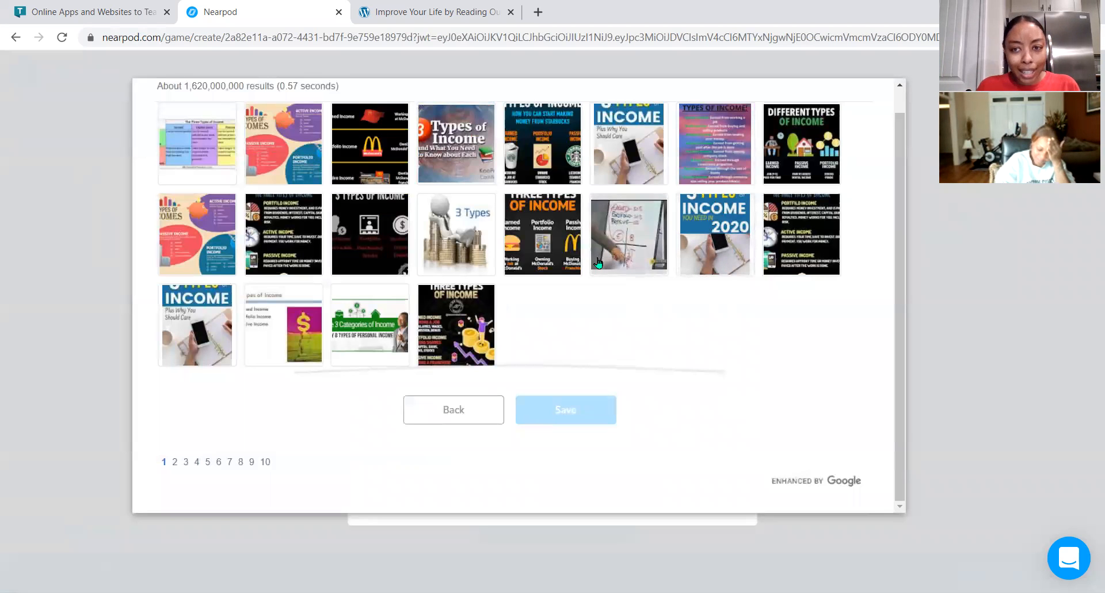
pyautogui.click(801, 168)
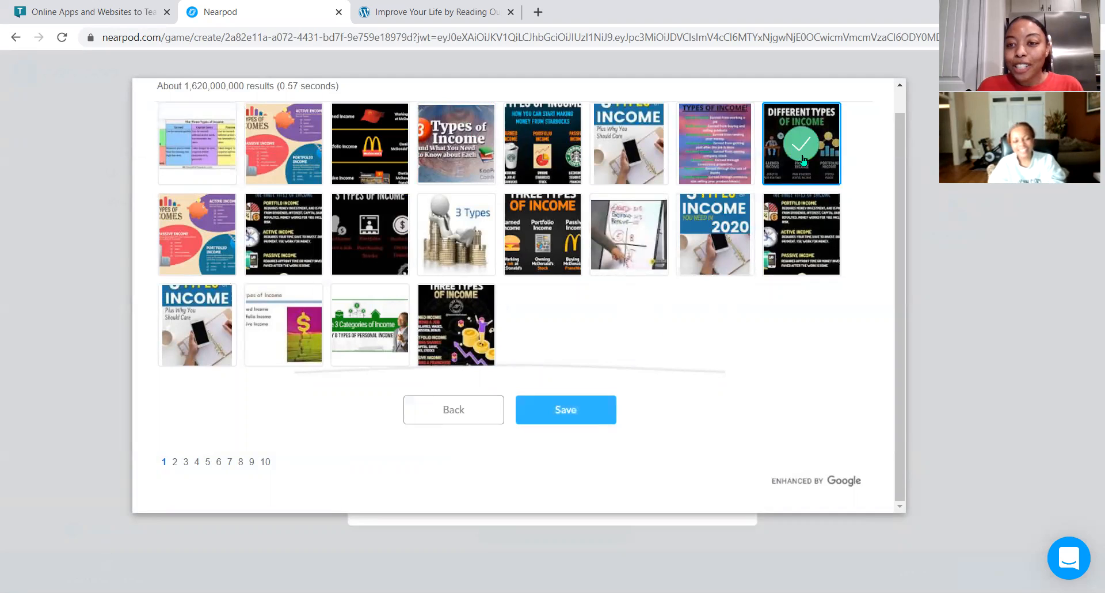
pyautogui.click(570, 411)
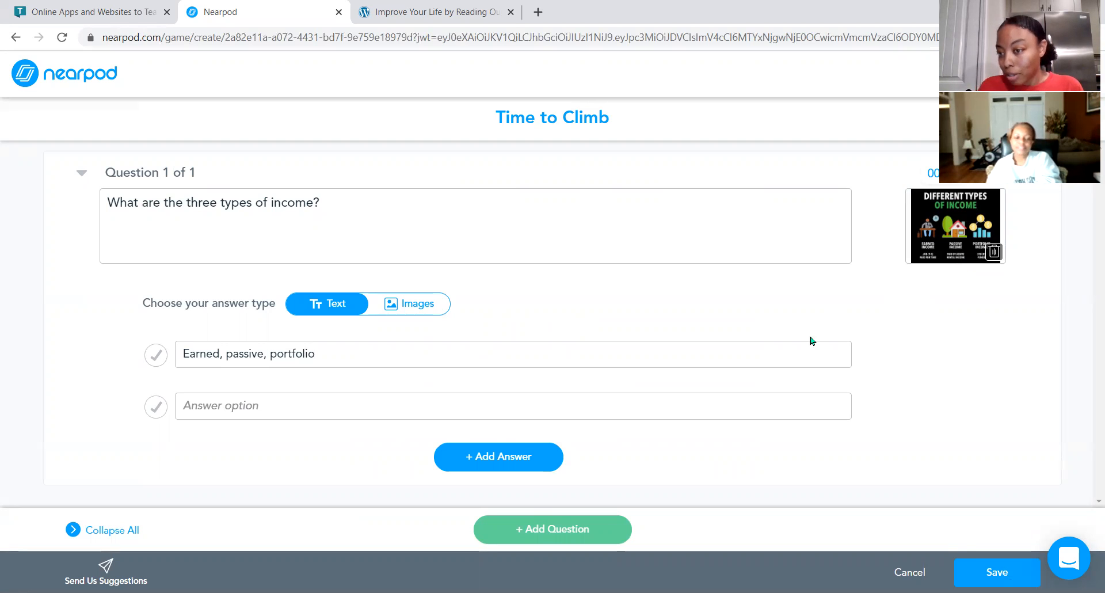
# Fill in the second answer option as Wage, salary commission.
pyautogui.click(388, 403)
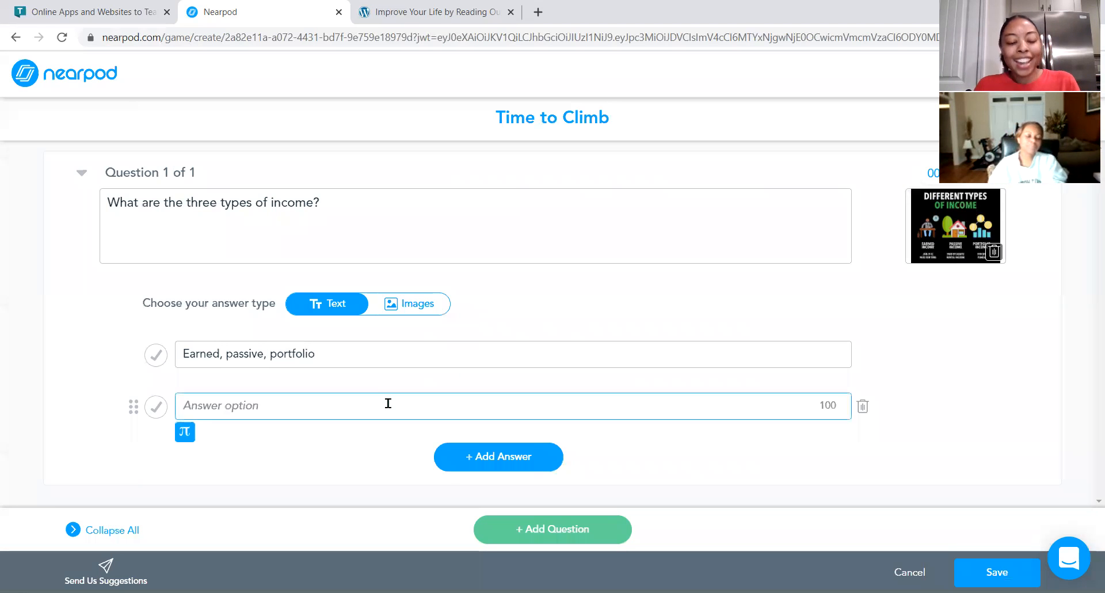
pyautogui.write('Wage, sala')
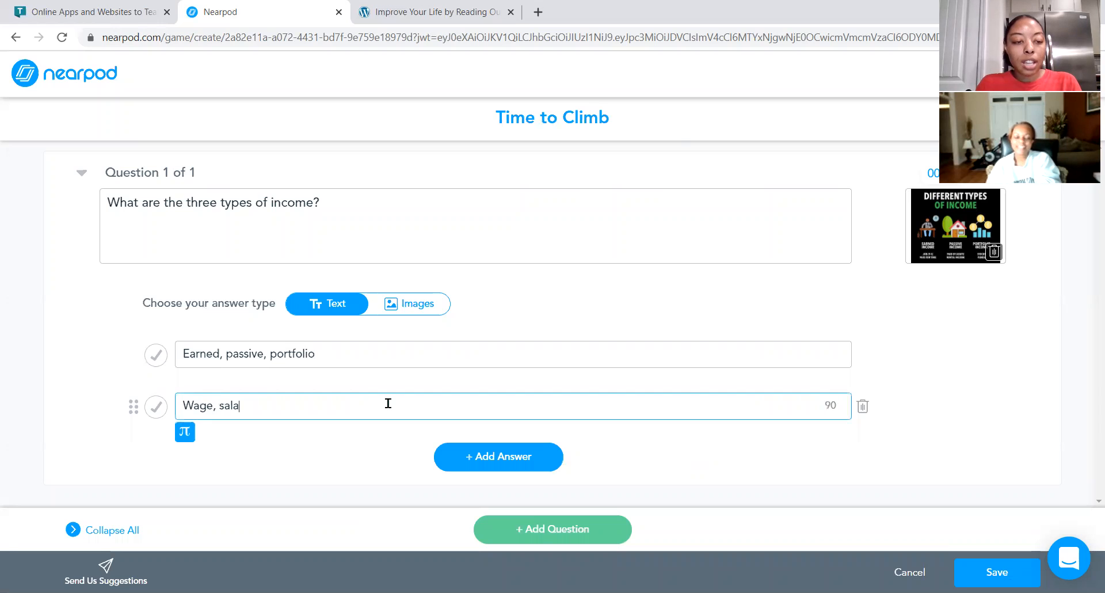
pyautogui.write('ry commissi')
pyautogui.press('BackSpace')
pyautogui.write('si')
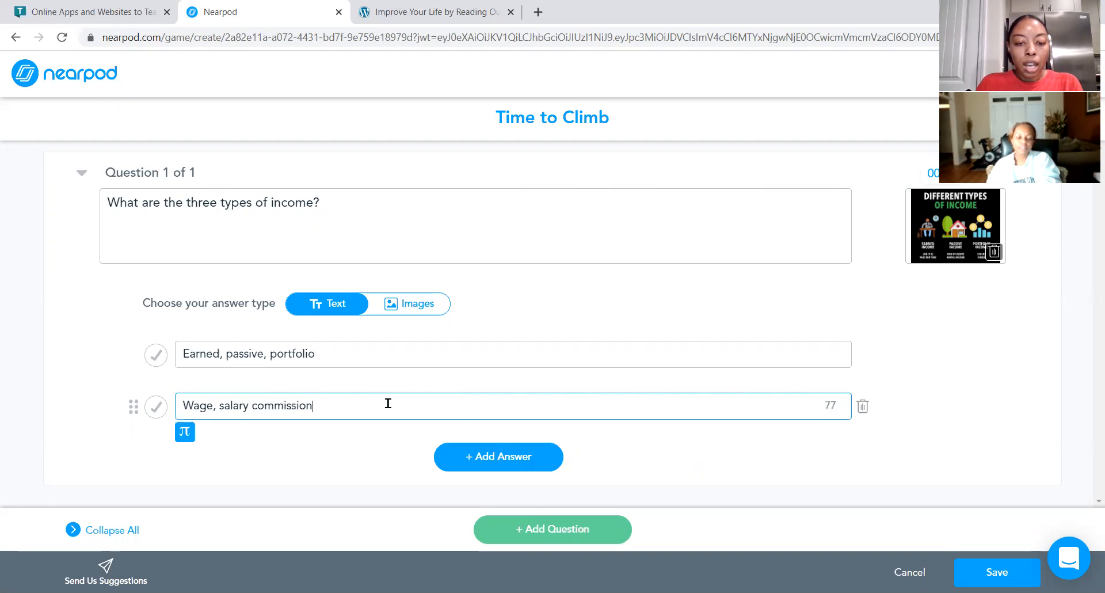
# Add a third answer option Salary, earned, passive and insert a comma after salary in the second answer.
pyautogui.click(498, 456)
pyautogui.write('Sala')
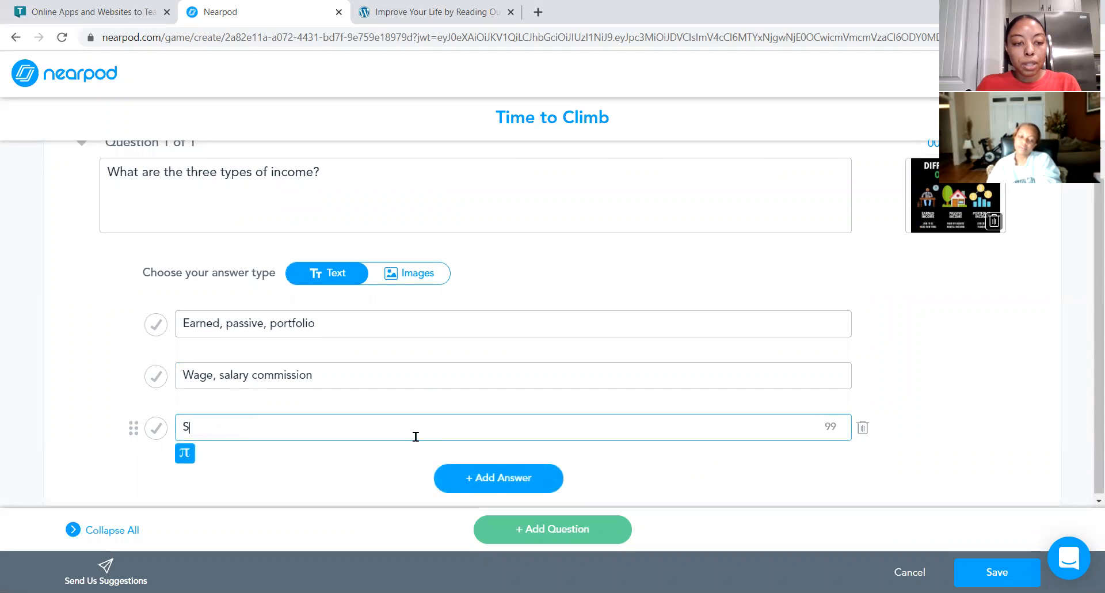
pyautogui.click(248, 375)
pyautogui.write(',')
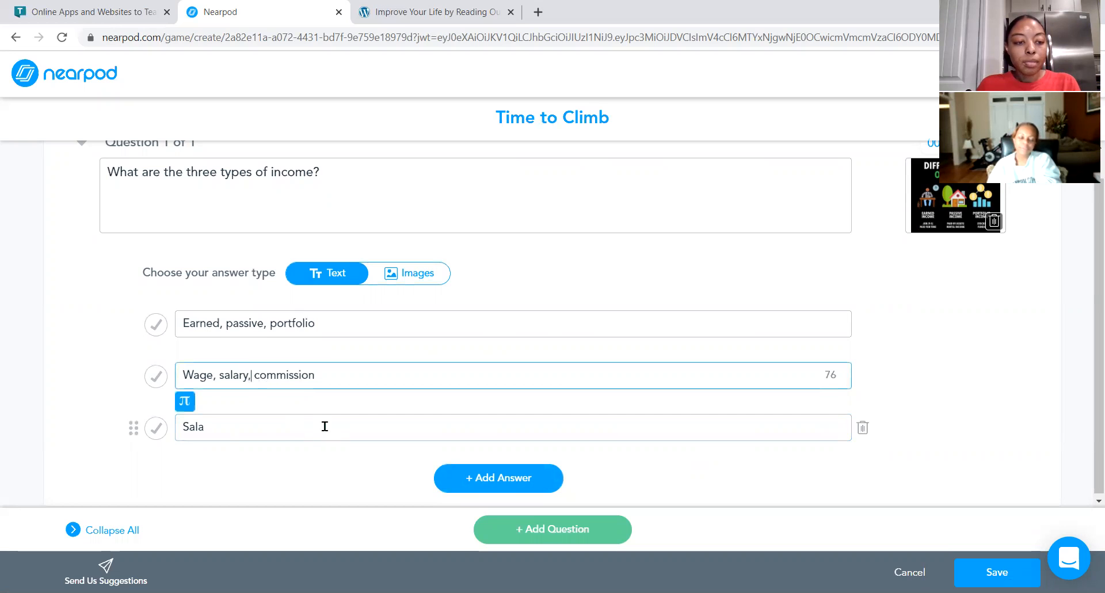
pyautogui.click(295, 430)
pyautogui.write('ry, earned, passive')
# Add a fourth answer option saying the student doesn't know, addressed to the teacher.
pyautogui.click(458, 479)
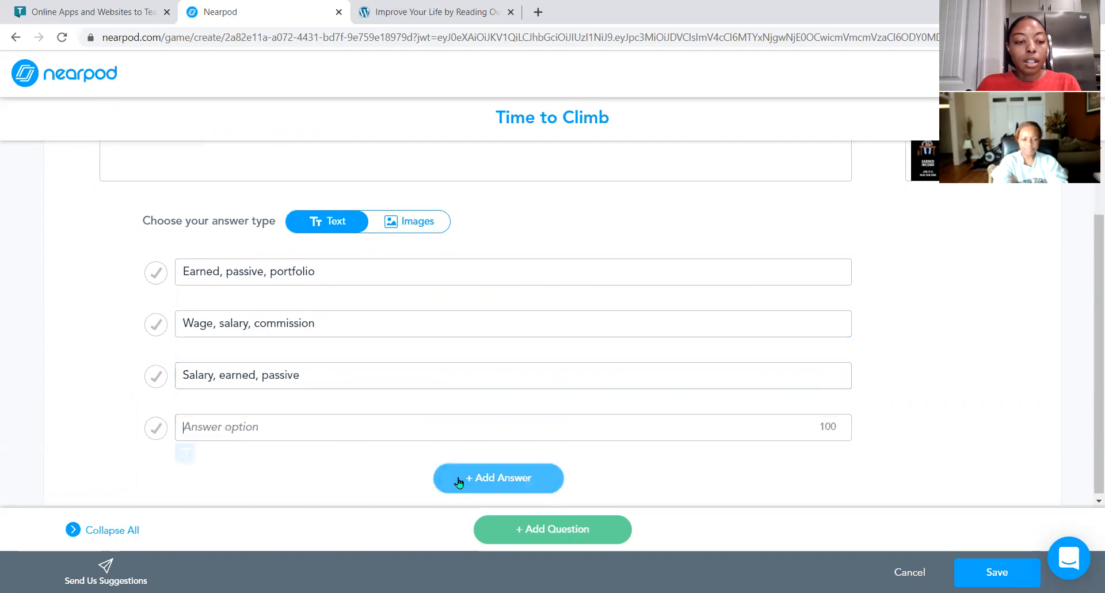
pyautogui.write("I don't know Mrs. Williams!")
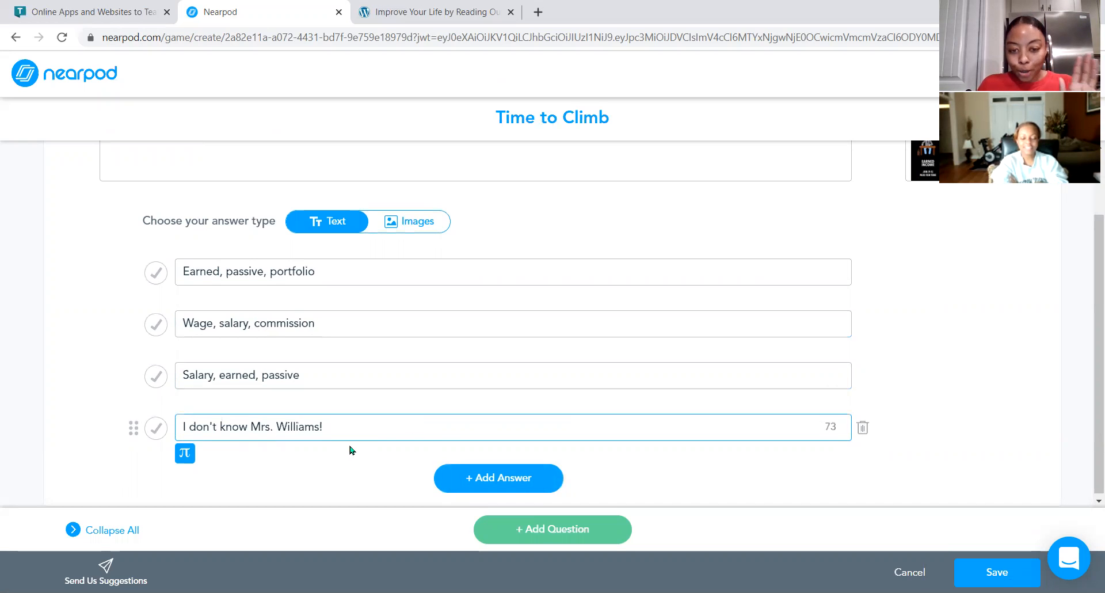
pyautogui.scroll(2, 463, 435)
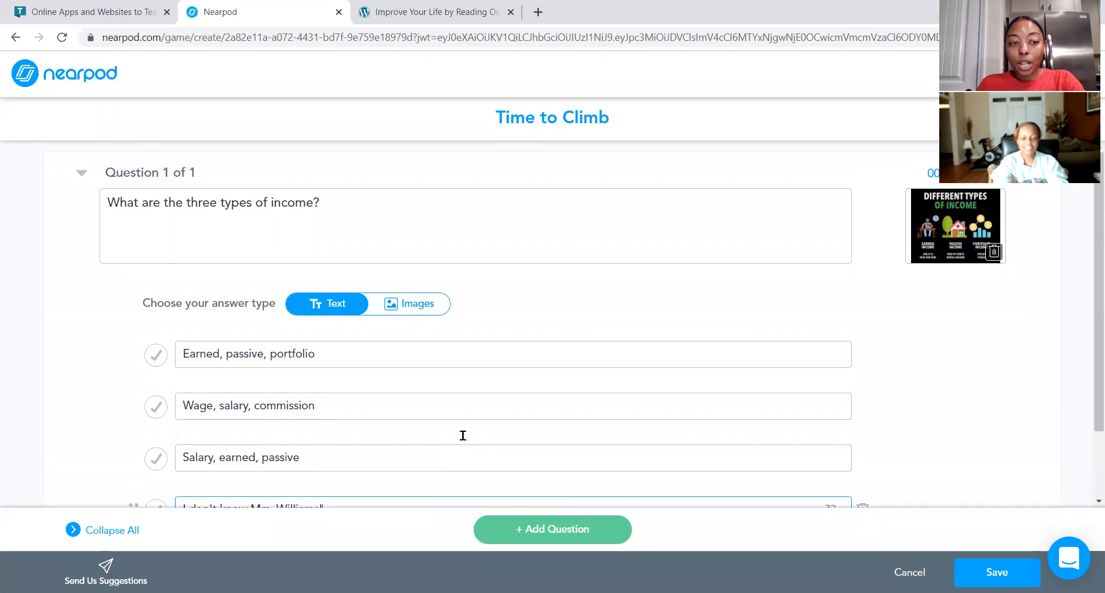
pyautogui.scroll(-2, 462, 435)
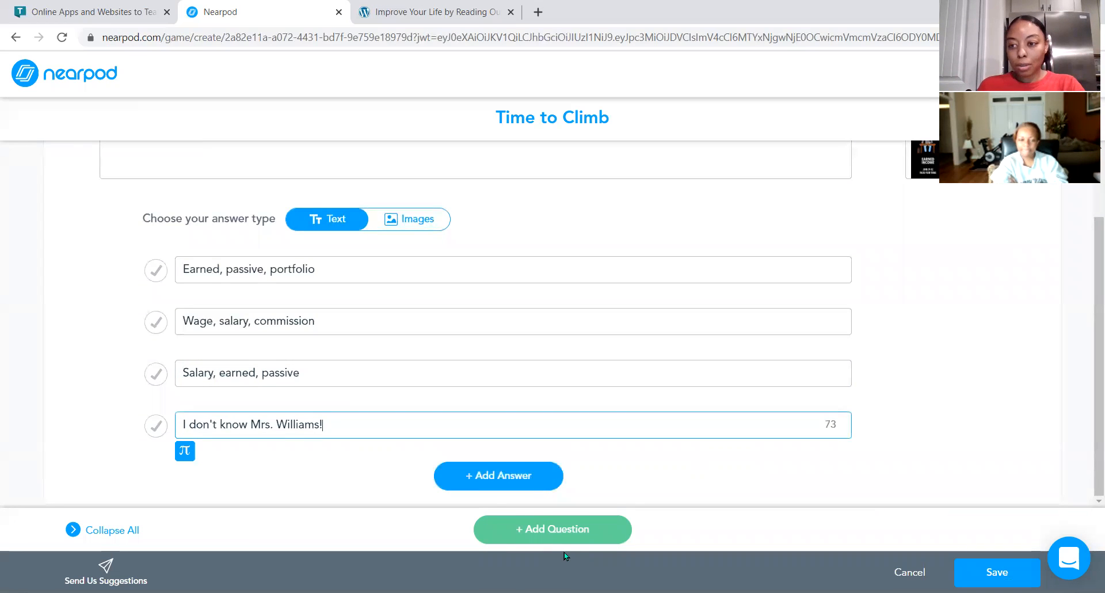
# Add a second question: What are the three types of earned income?
pyautogui.click(541, 533)
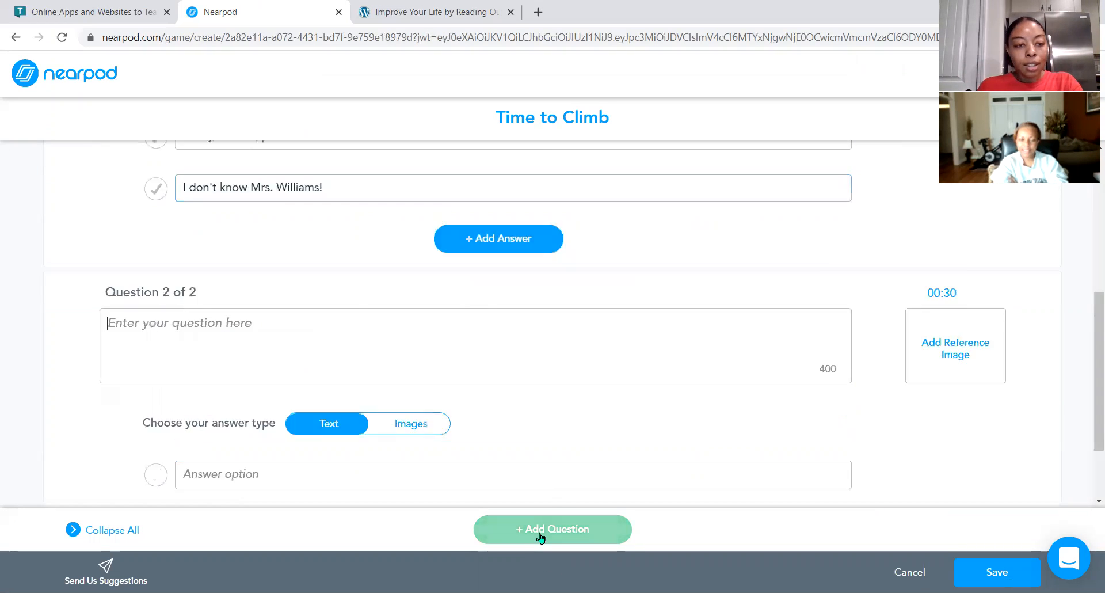
pyautogui.write('Wha')
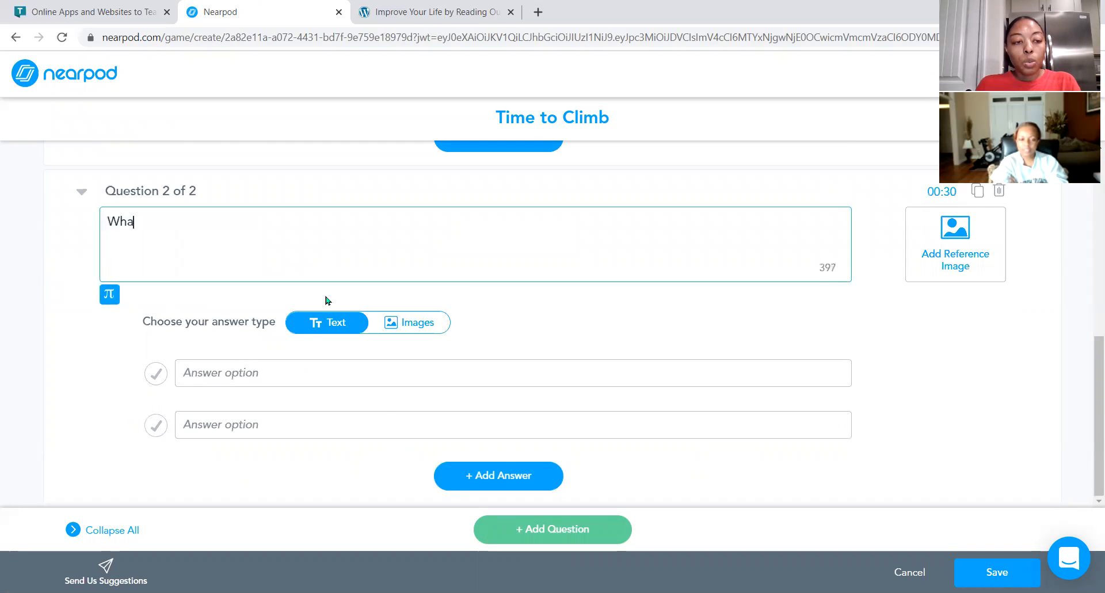
pyautogui.write('t are the ')
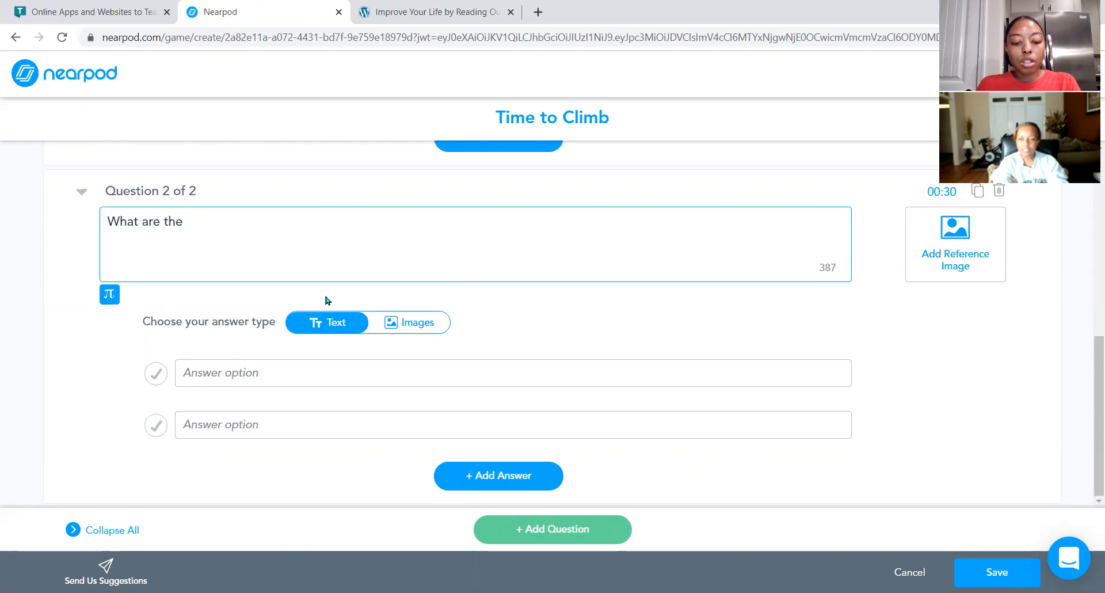
pyautogui.write('three t')
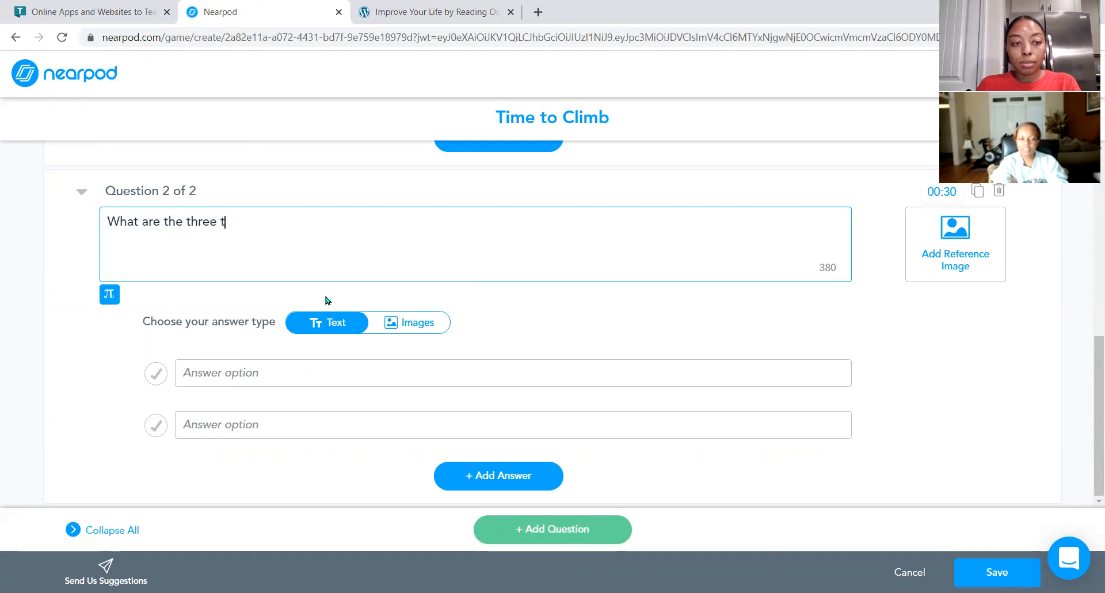
pyautogui.write('ypes of earned income')
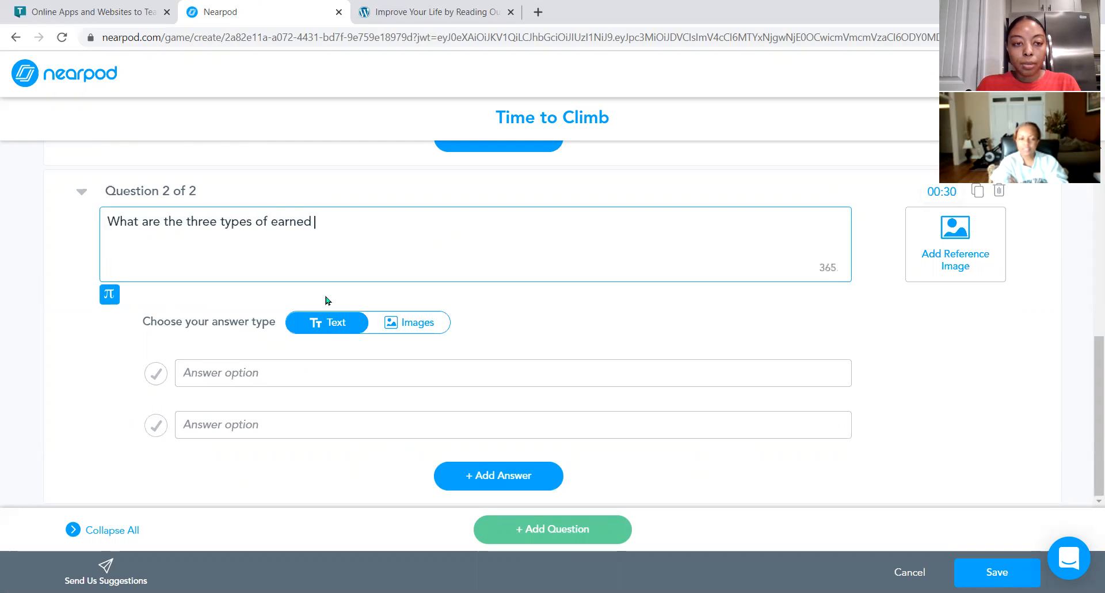
# Fill in the first answer option of question 2 as Wage, salary, commission.
pyautogui.click(313, 364)
pyautogui.write('Earn')
pyautogui.press('BackSpace')
pyautogui.press('BackSpace')
pyautogui.press('BackSpace')
pyautogui.press('BackSpace')
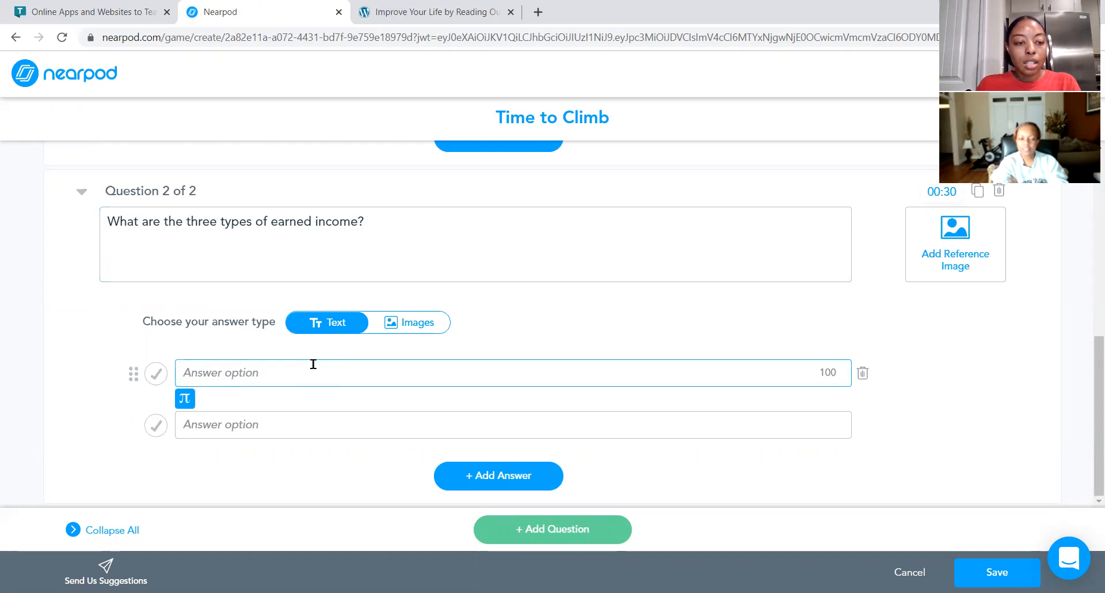
pyautogui.write('Wage, sa')
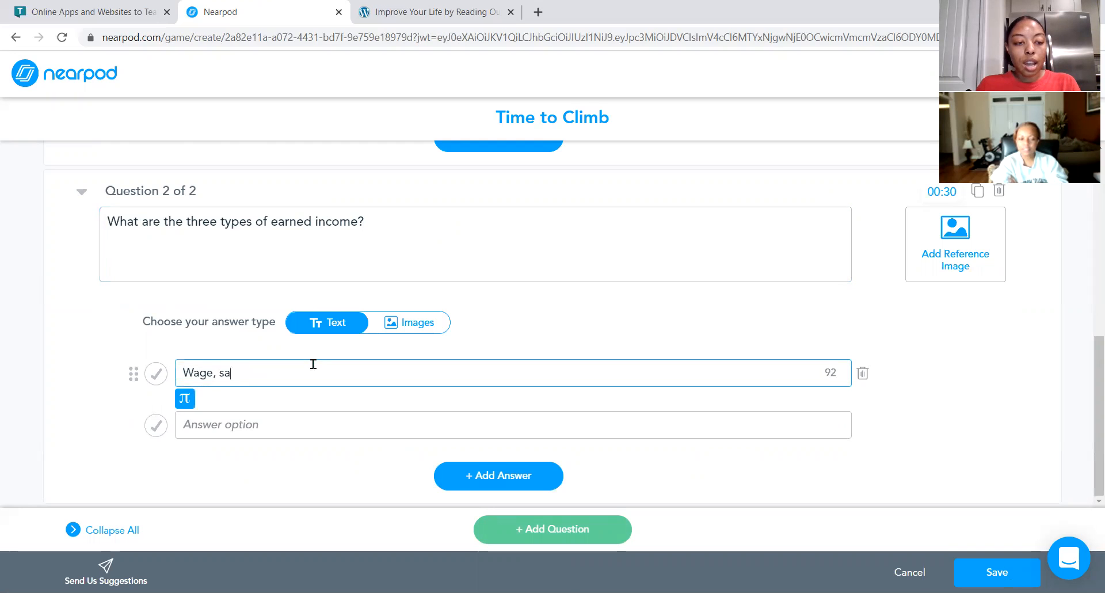
pyautogui.write('lary, commission')
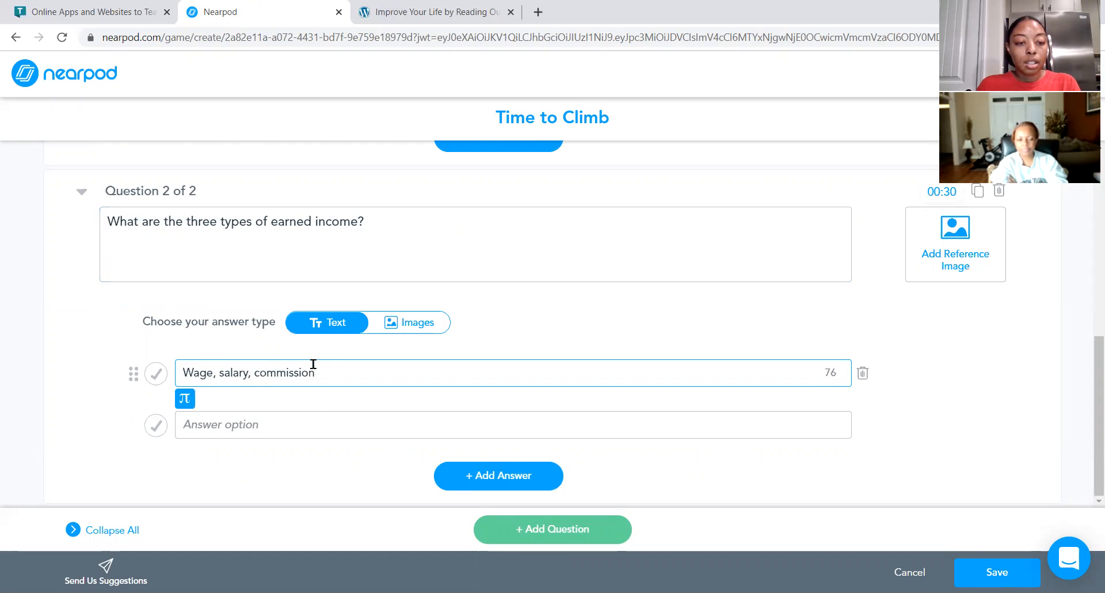
# Fill in the second answer option of question 2 as Earned, passive, portfolio.
pyautogui.click(313, 413)
pyautogui.write('Earned, pas')
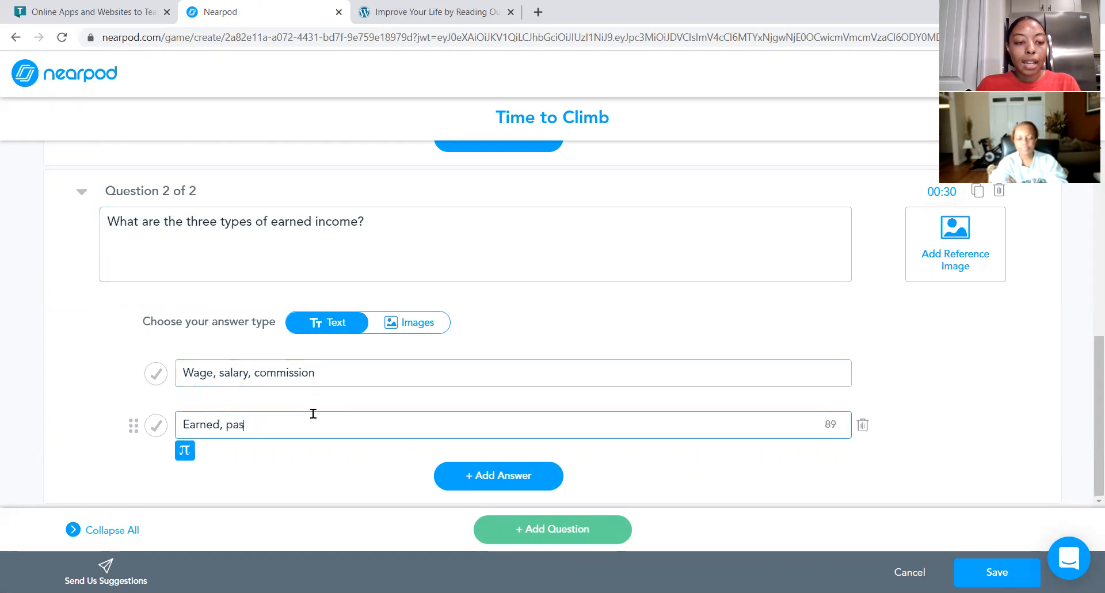
pyautogui.write('sive, portfolio')
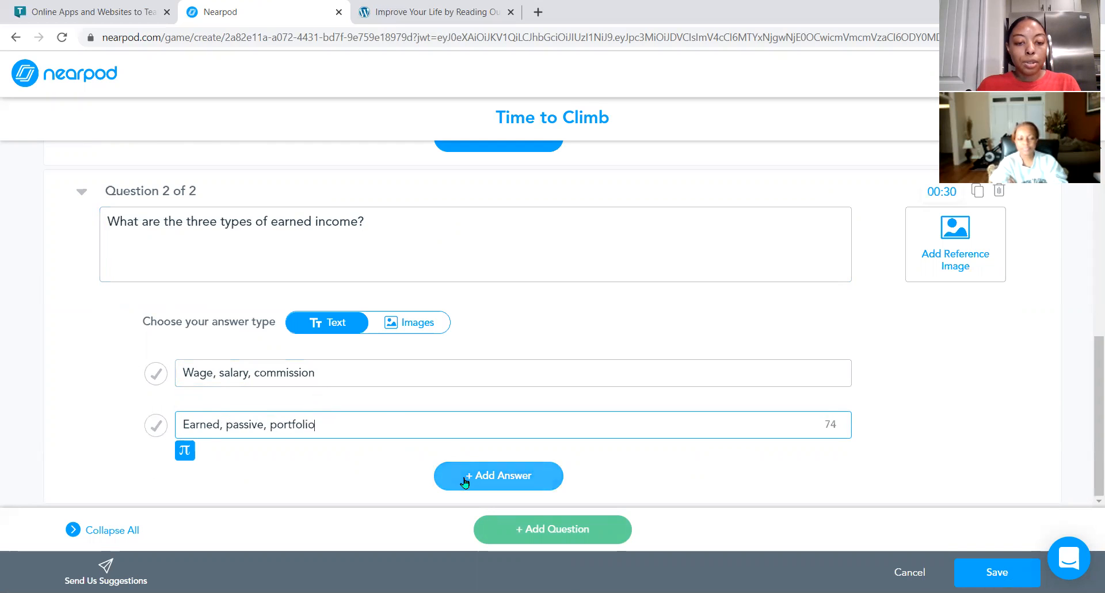
# Add a third answer option to question 2: Portfolio, salary, wage.
pyautogui.click(465, 481)
pyautogui.write('Portfol')
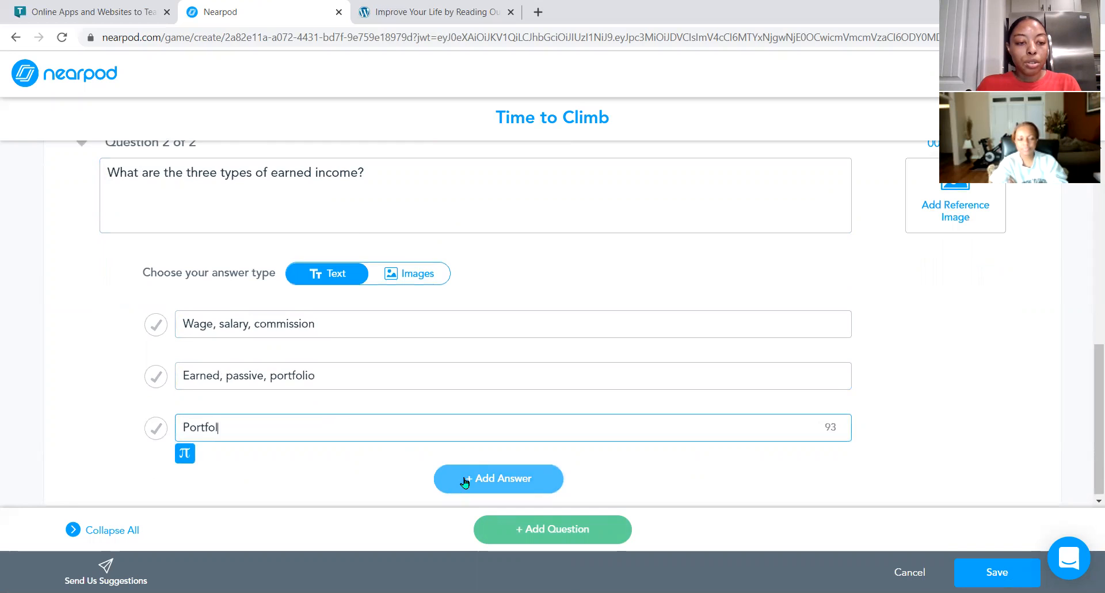
pyautogui.write('io, sal')
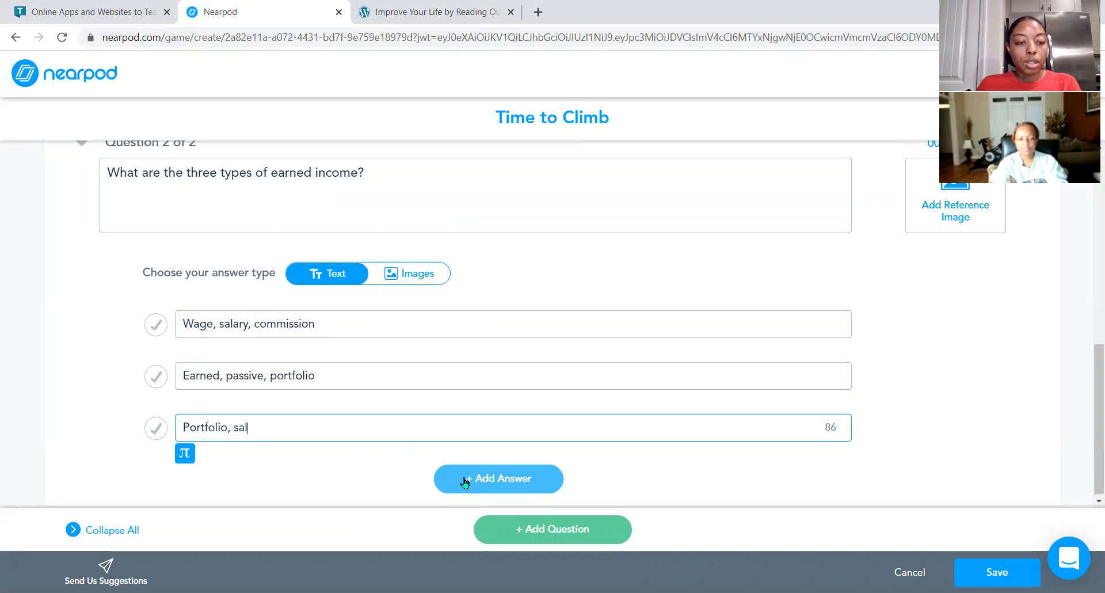
pyautogui.write('ary, wage')
# Add a fourth answer option to question 2 asking the teacher for help.
pyautogui.click(464, 481)
pyautogui.write('Help ')
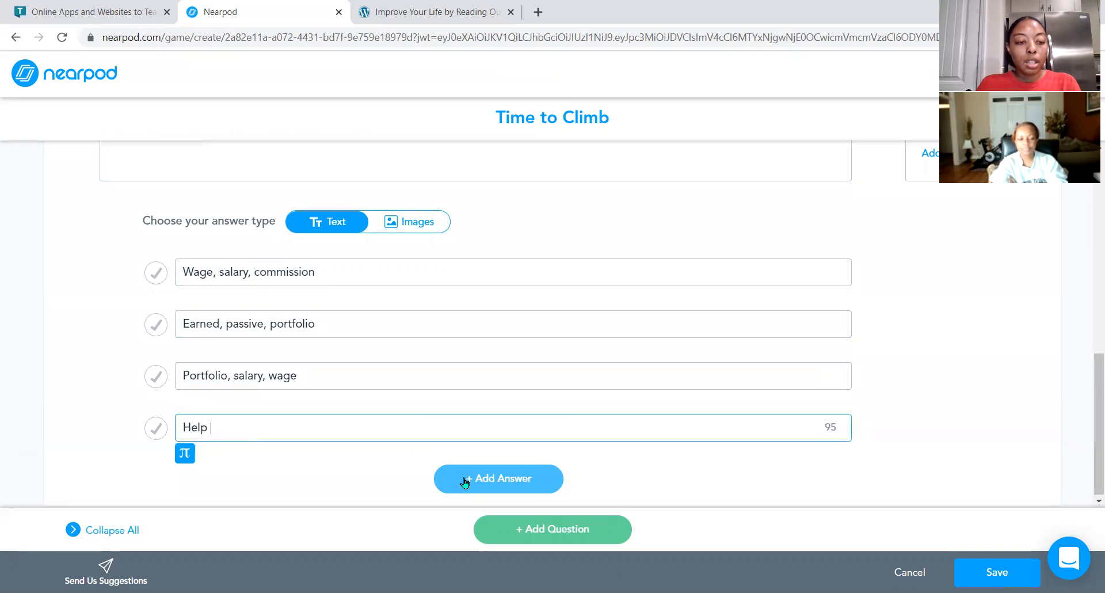
pyautogui.write('me Mrs. Willia')
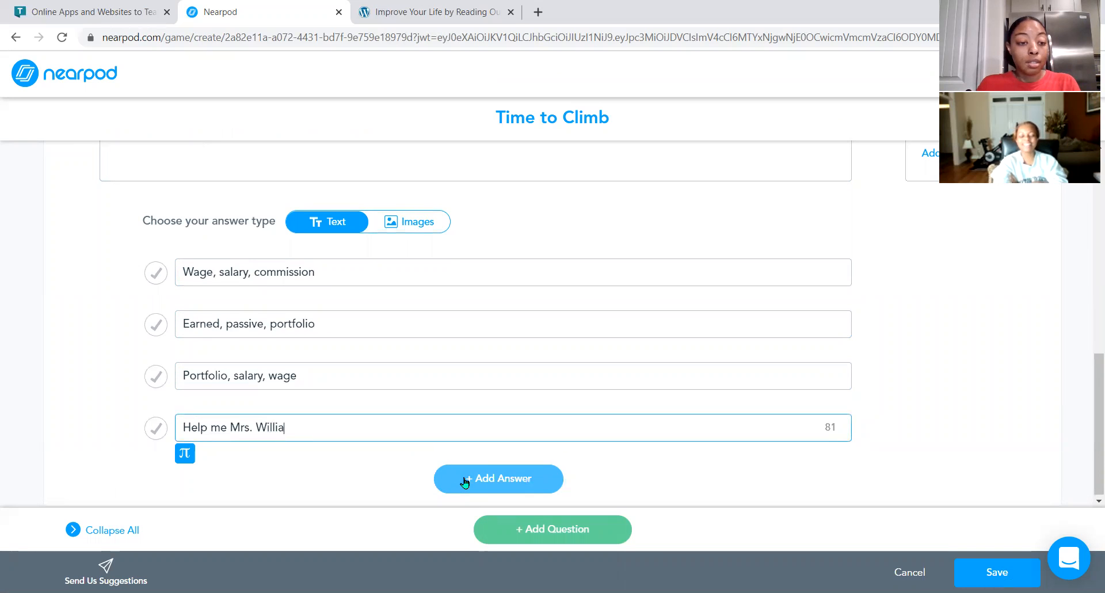
pyautogui.write('ms!')
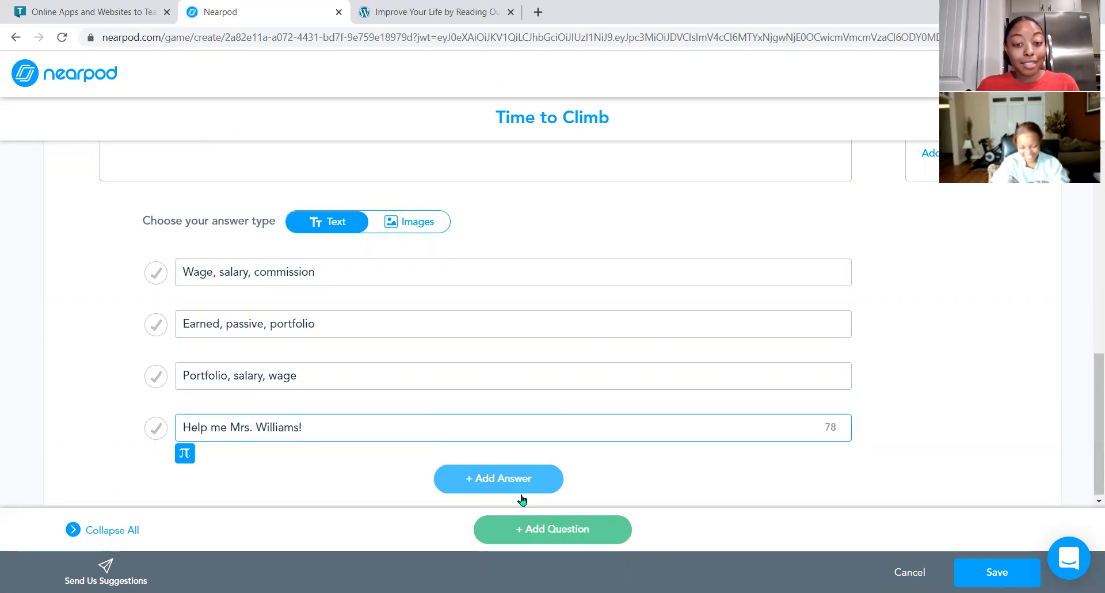
pyautogui.click(552, 529)
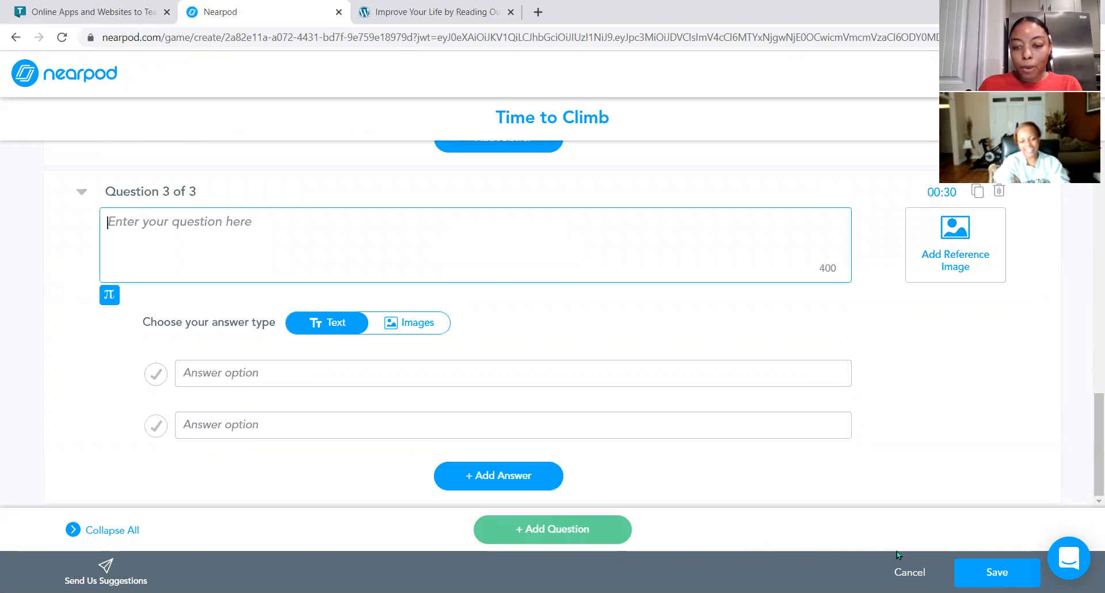
pyautogui.click(980, 567)
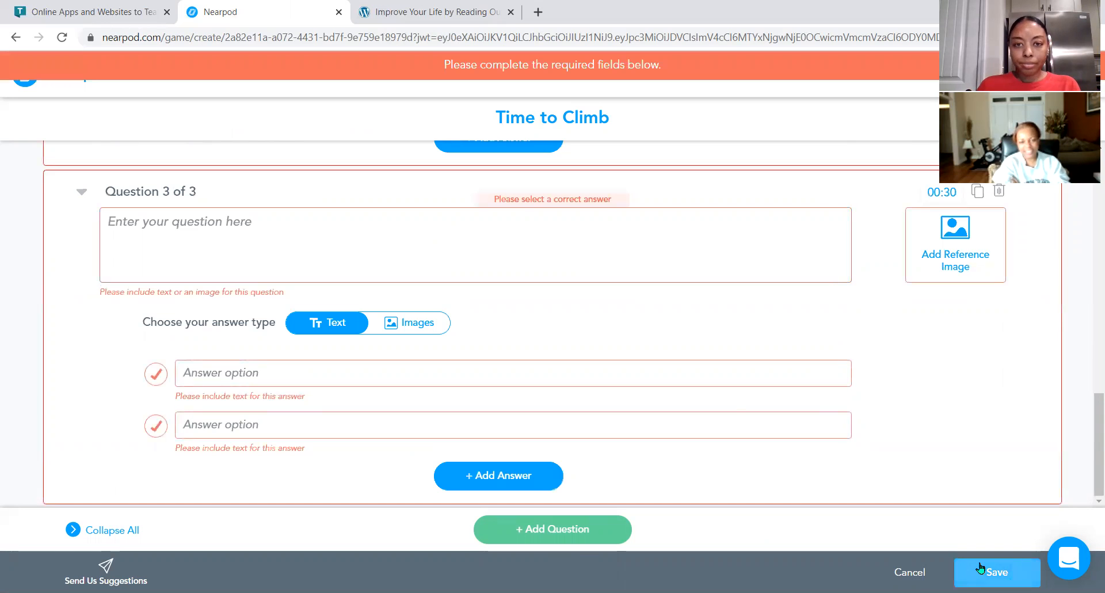
pyautogui.scroll(1, 713, 380)
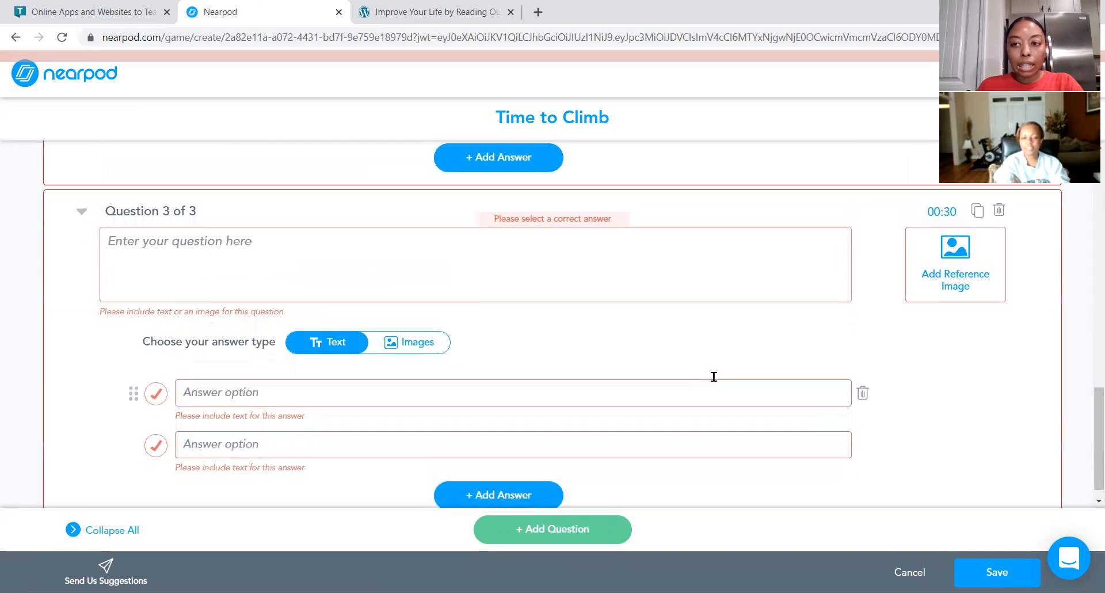
pyautogui.click(997, 206)
pyautogui.click(619, 344)
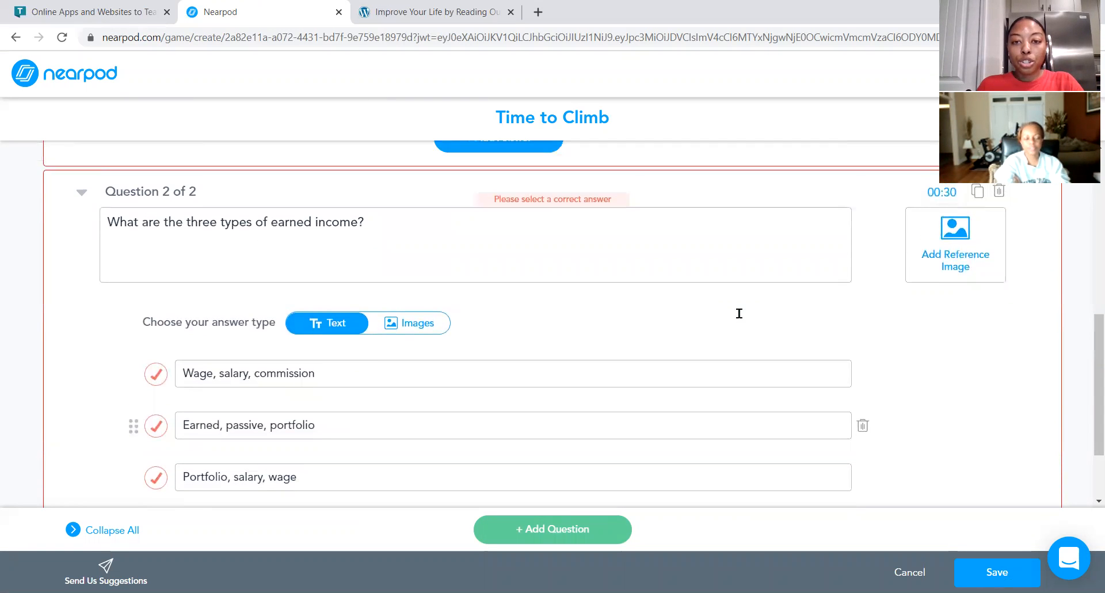
# Mark Wage, salary, commission as the correct answer for question 2.
pyautogui.scroll(-1, 739, 313)
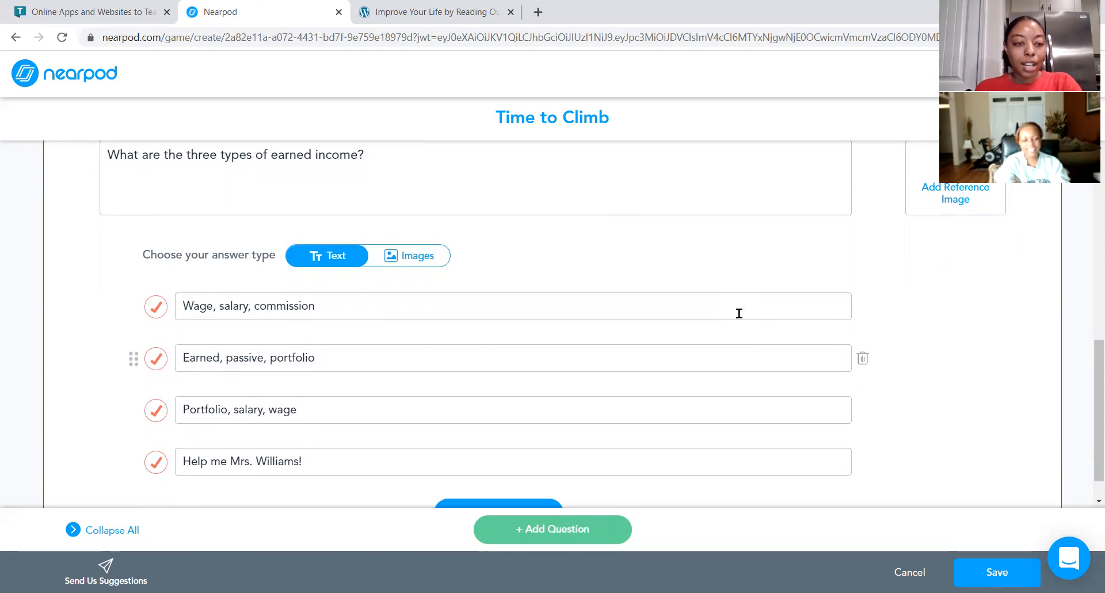
pyautogui.click(739, 313)
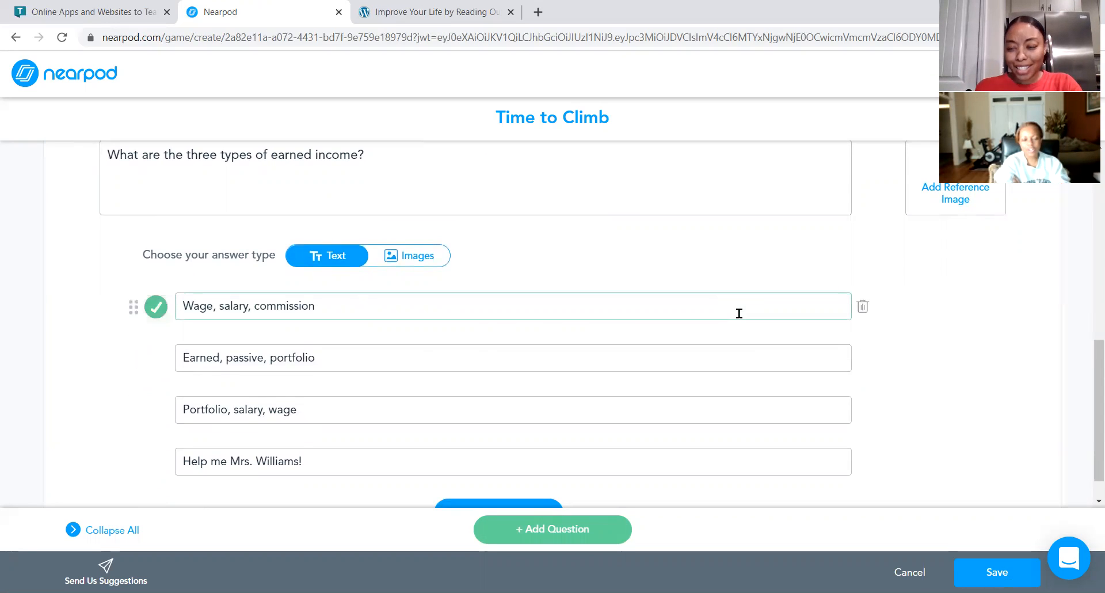
pyautogui.scroll(4, 739, 313)
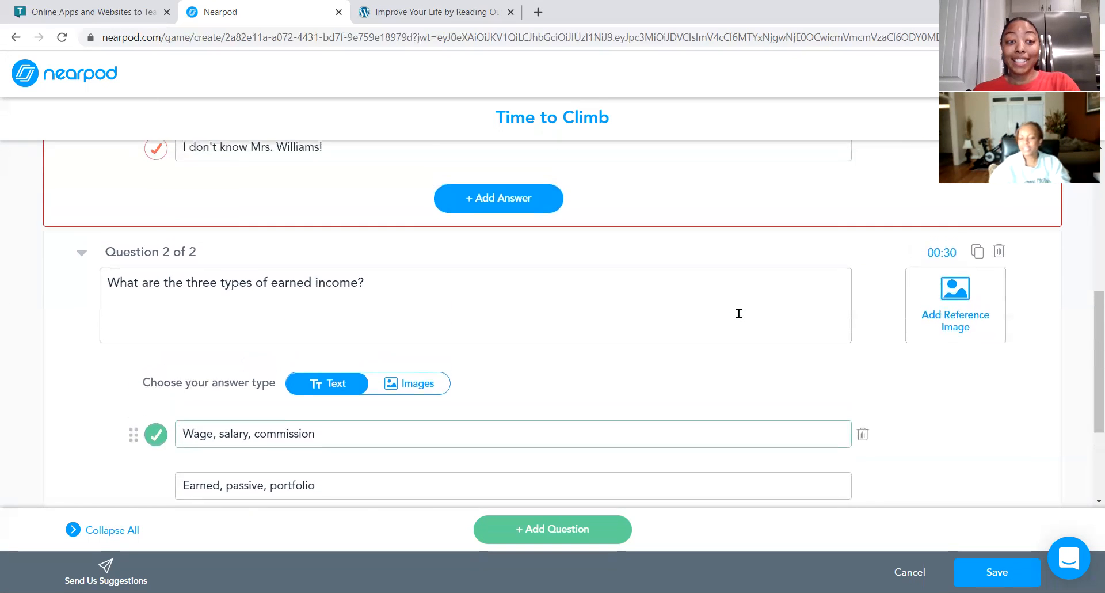
pyautogui.scroll(4, 739, 313)
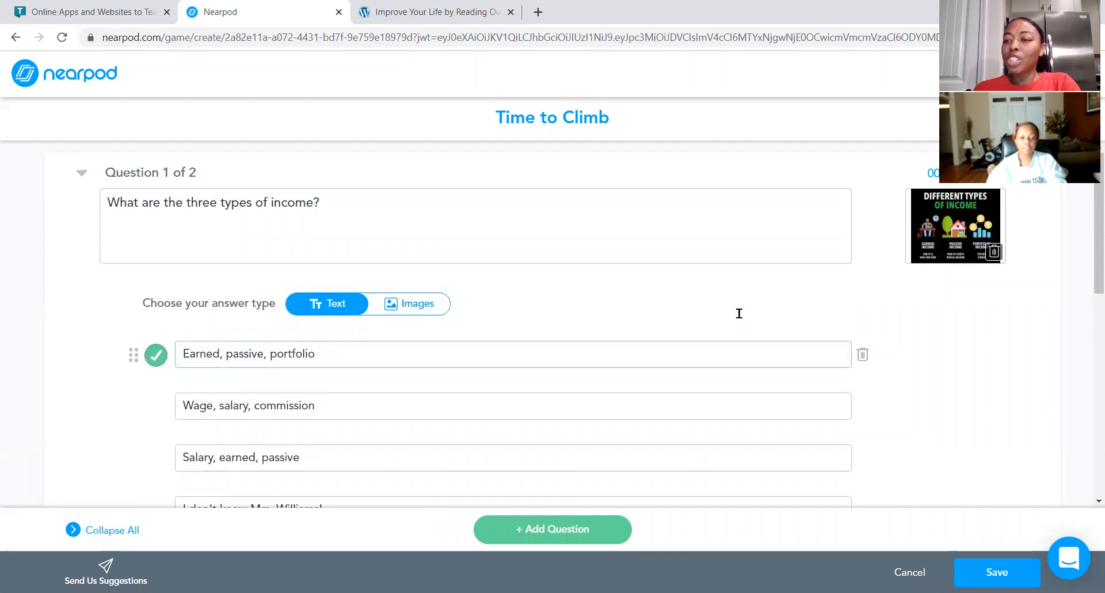
pyautogui.scroll(-5, 739, 313)
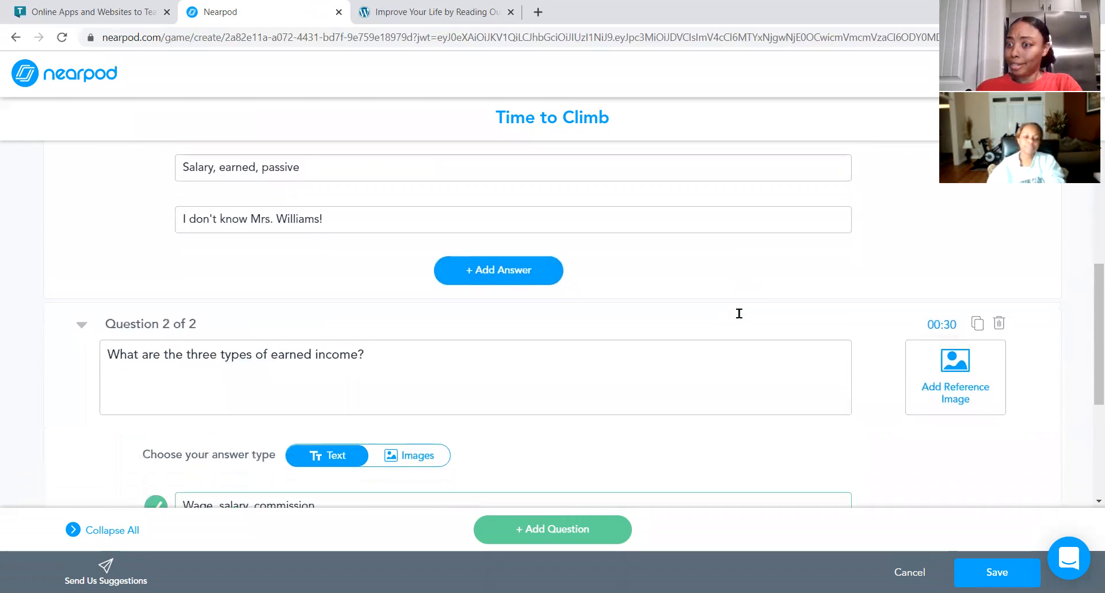
pyautogui.scroll(1, 739, 313)
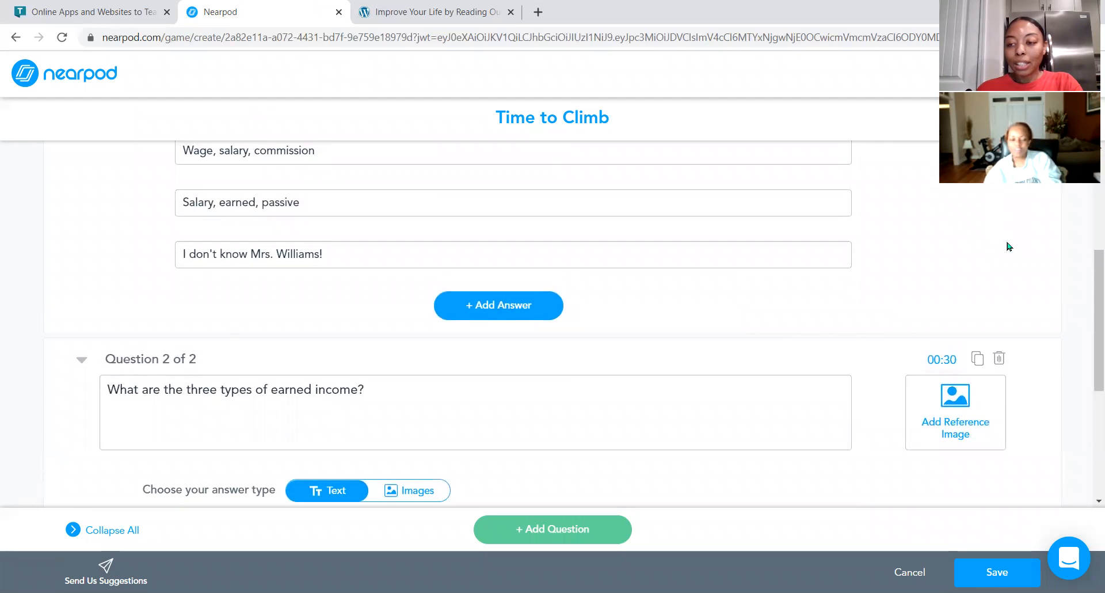
# Add a reference image to question 2 by searching for income and choosing a money picture.
pyautogui.click(936, 397)
pyautogui.click(581, 179)
pyautogui.write('income')
pyautogui.click(717, 182)
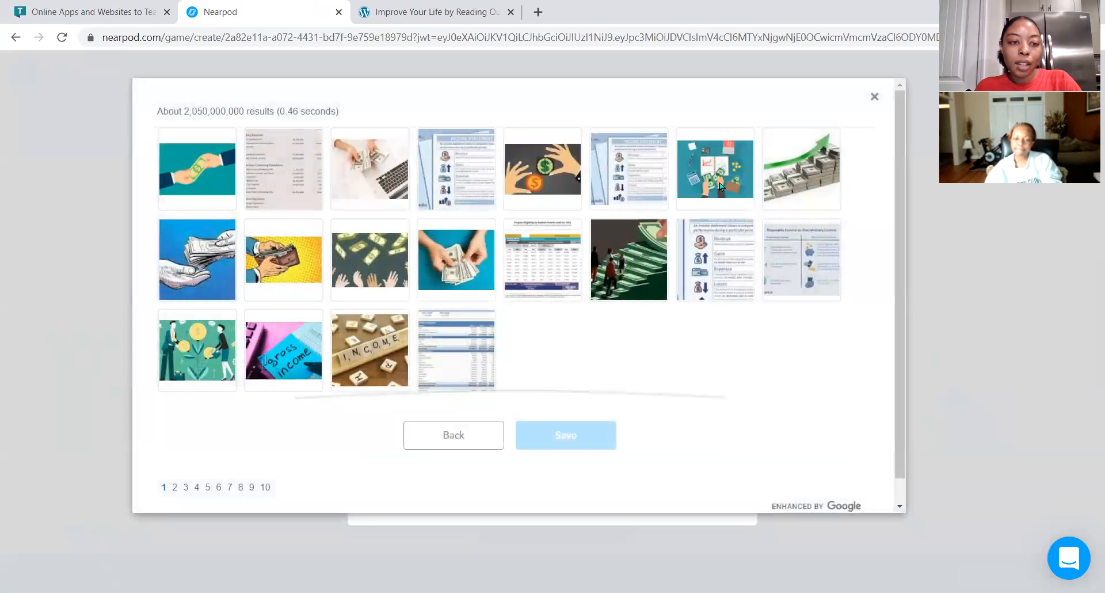
pyautogui.click(283, 259)
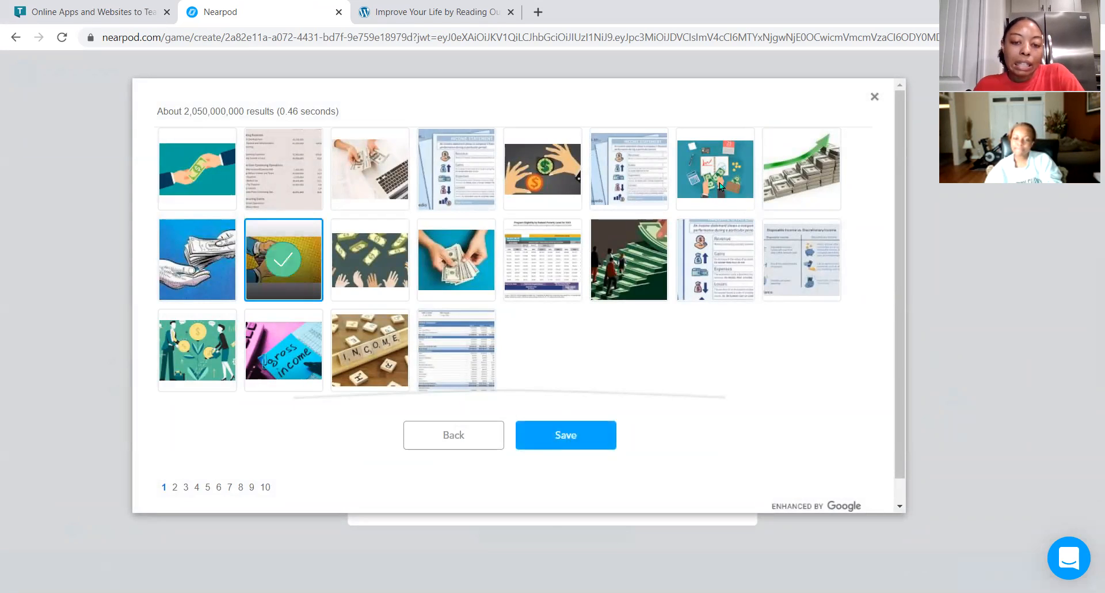
pyautogui.click(566, 435)
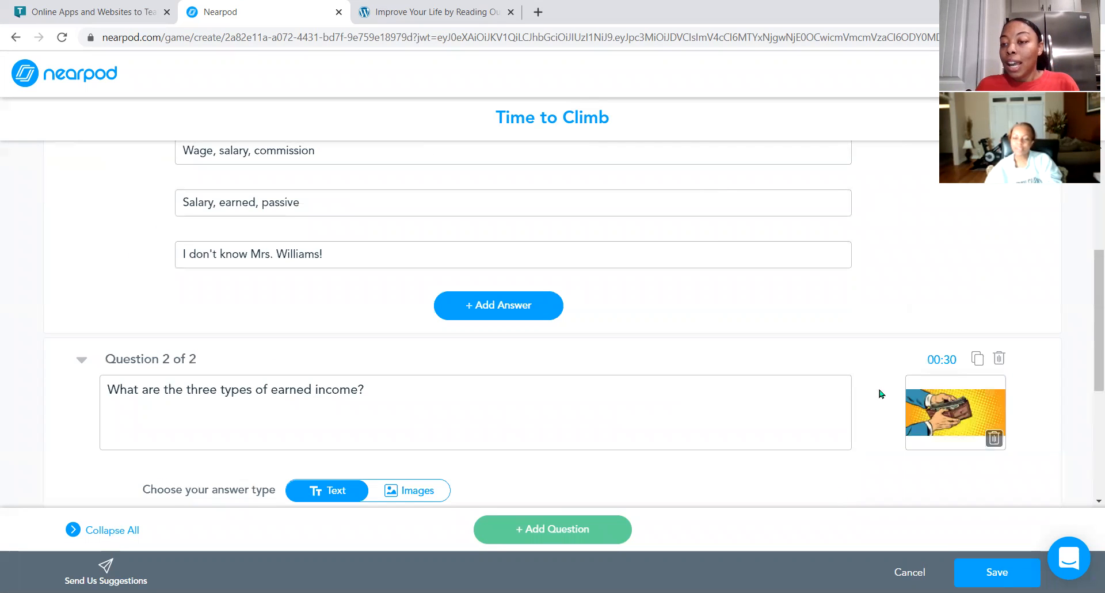
# Save the Time to Climb quiz without changing its timer.
pyautogui.click(945, 362)
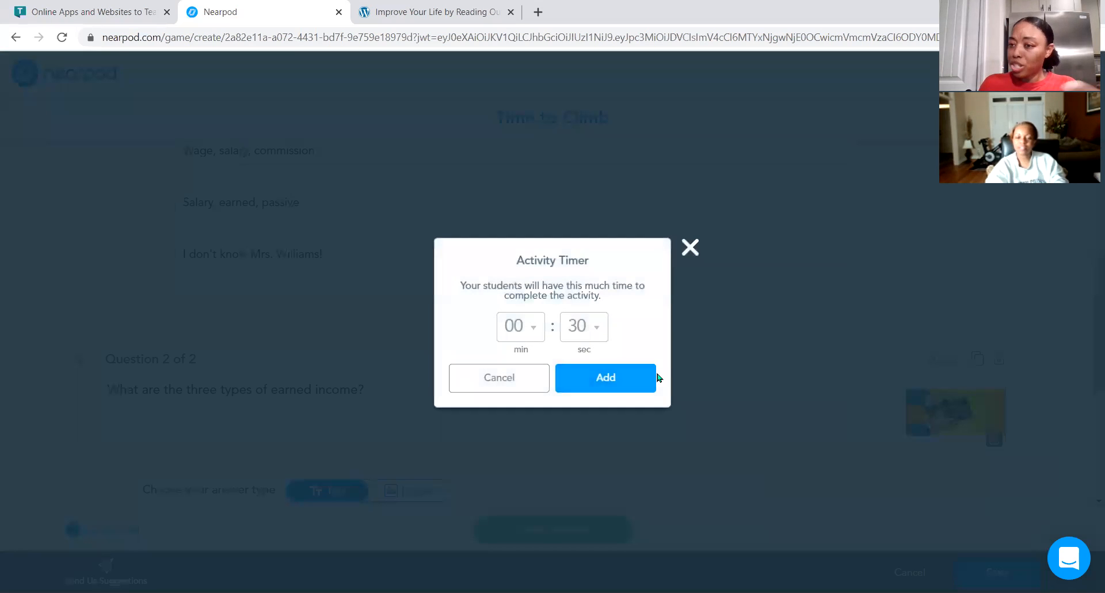
pyautogui.click(511, 377)
pyautogui.click(1004, 572)
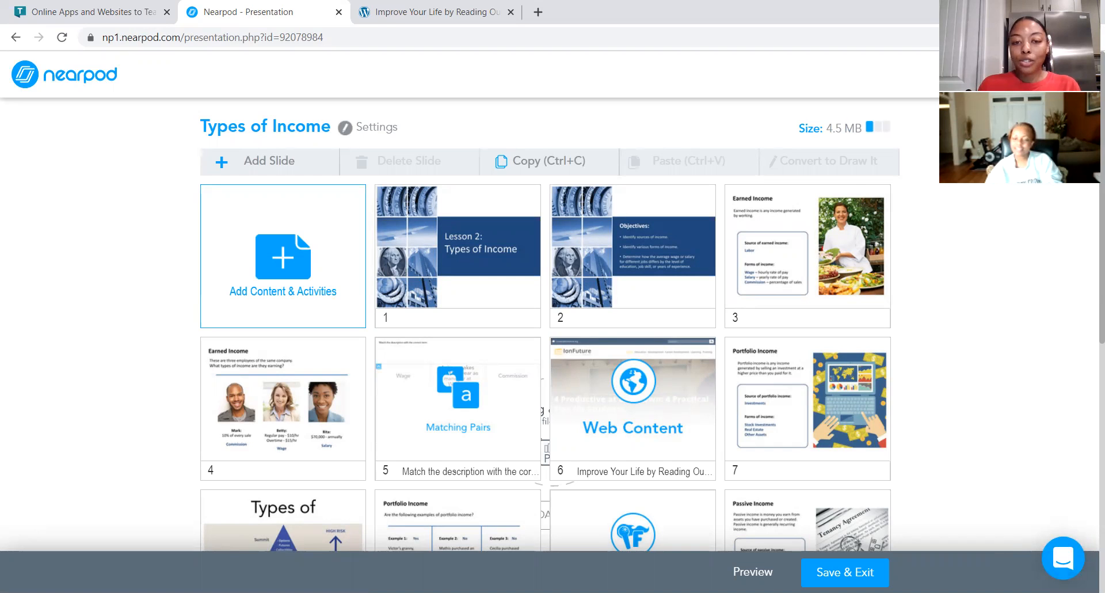
# Save and exit the Types of Income lesson.
pyautogui.scroll(-1, 653, 323)
pyautogui.scroll(-4, 1030, 198)
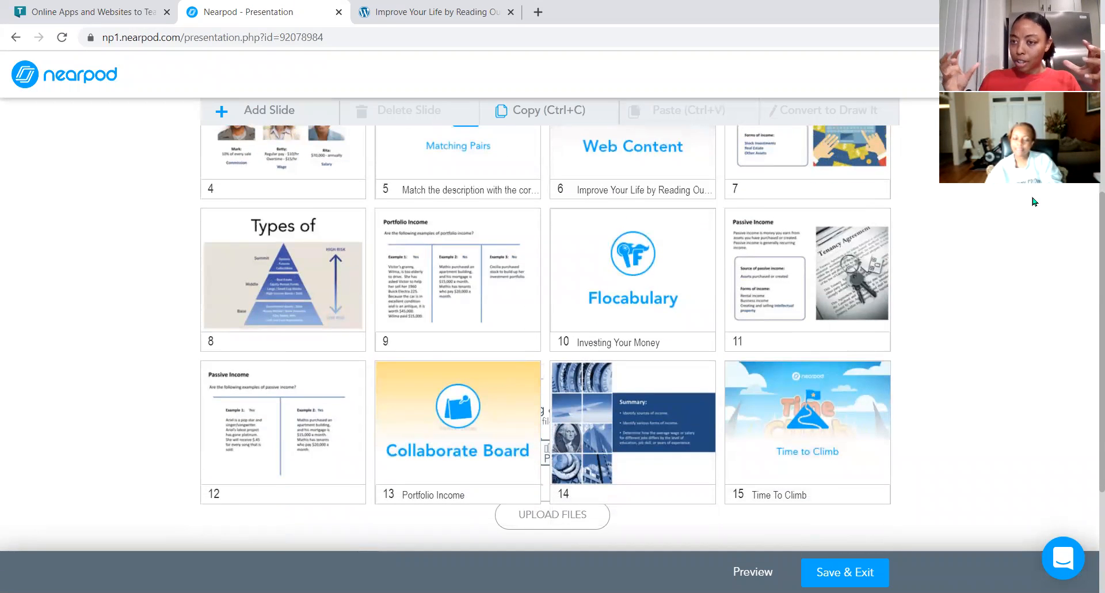
pyautogui.click(837, 572)
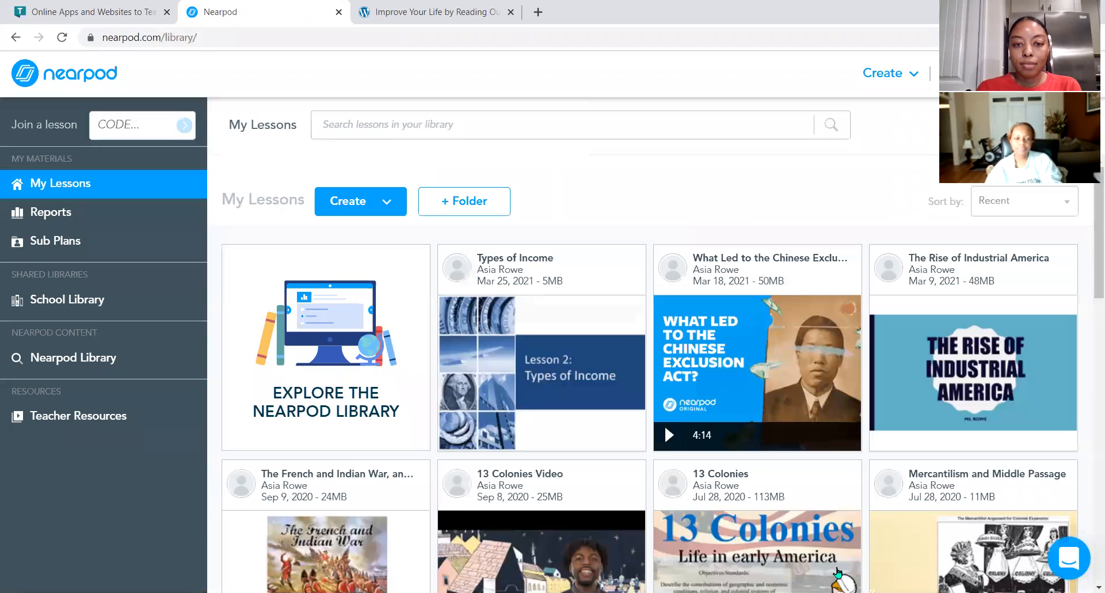
# Launch the Types of Income lesson in Live Participation mode and copy its join link.
pyautogui.moveTo(484, 374)
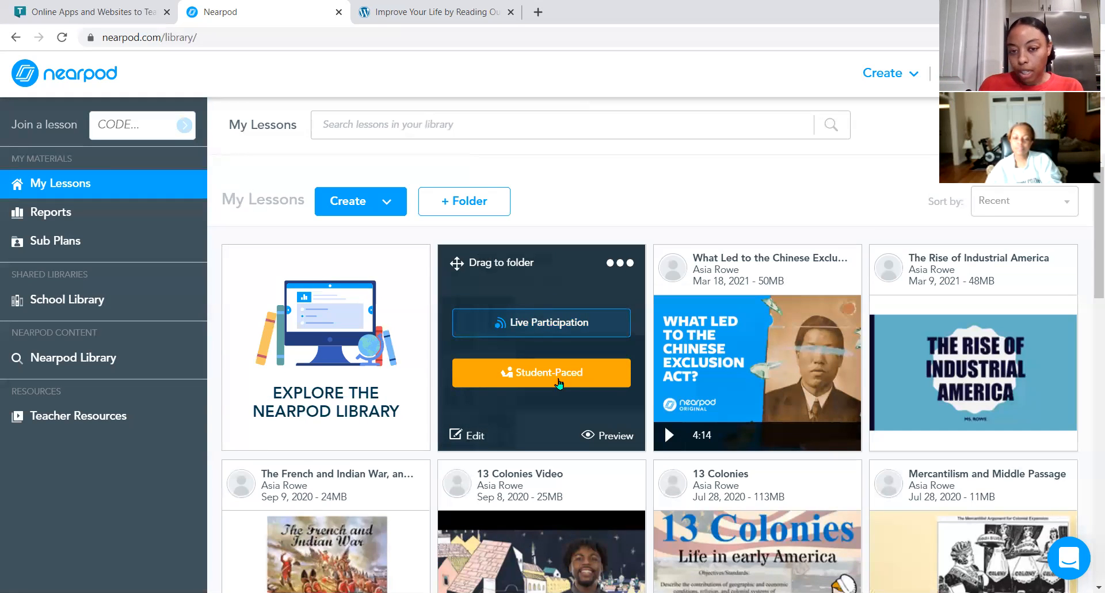
pyautogui.click(556, 327)
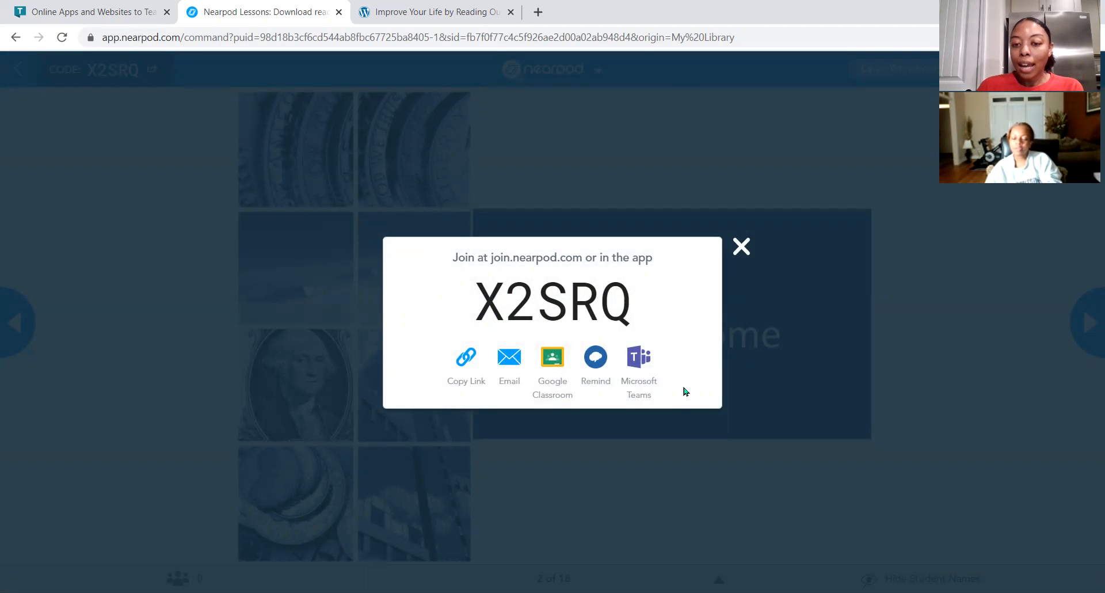
pyautogui.click(469, 362)
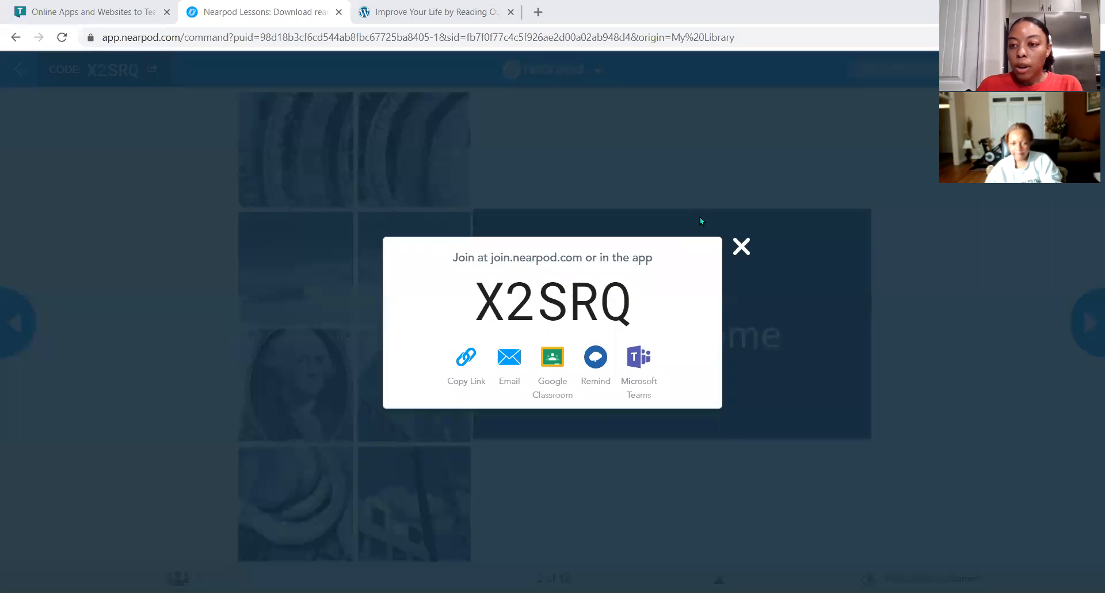
# Close the join dialog and open the student list.
pyautogui.click(741, 247)
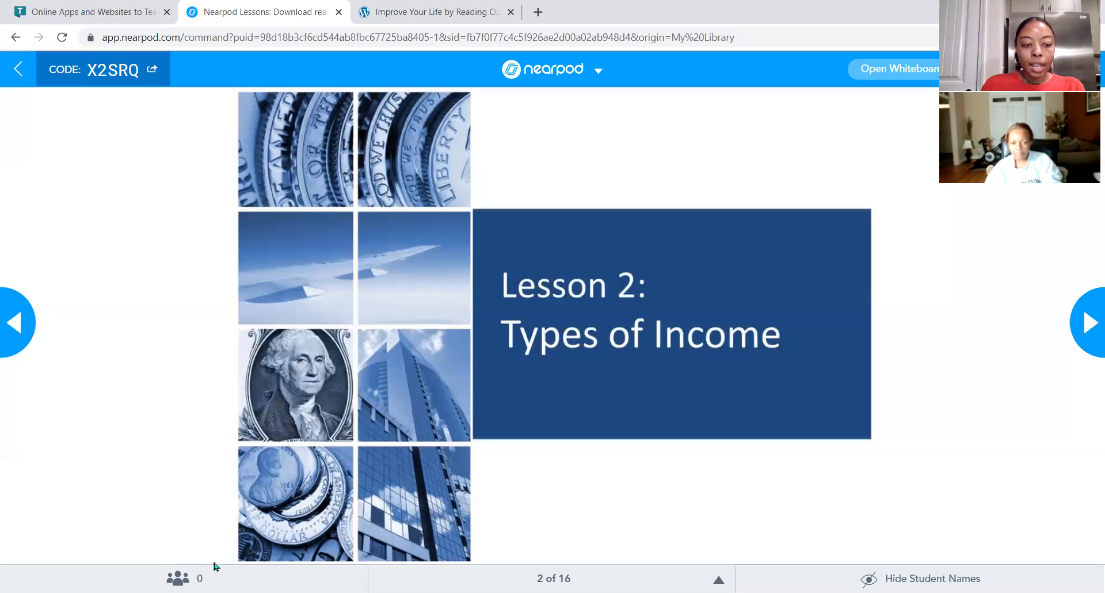
pyautogui.click(178, 578)
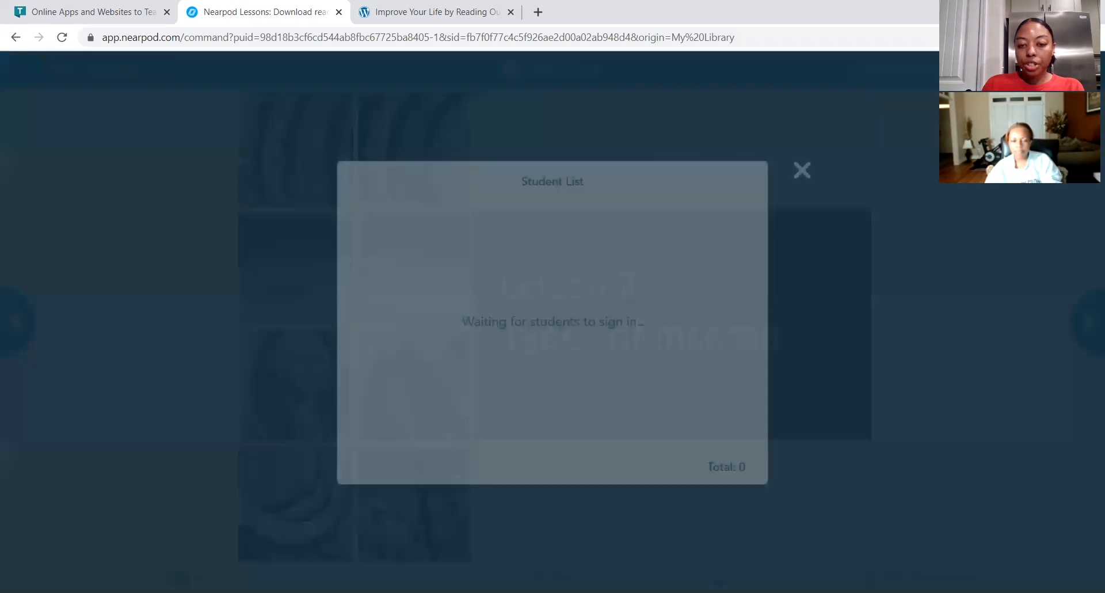